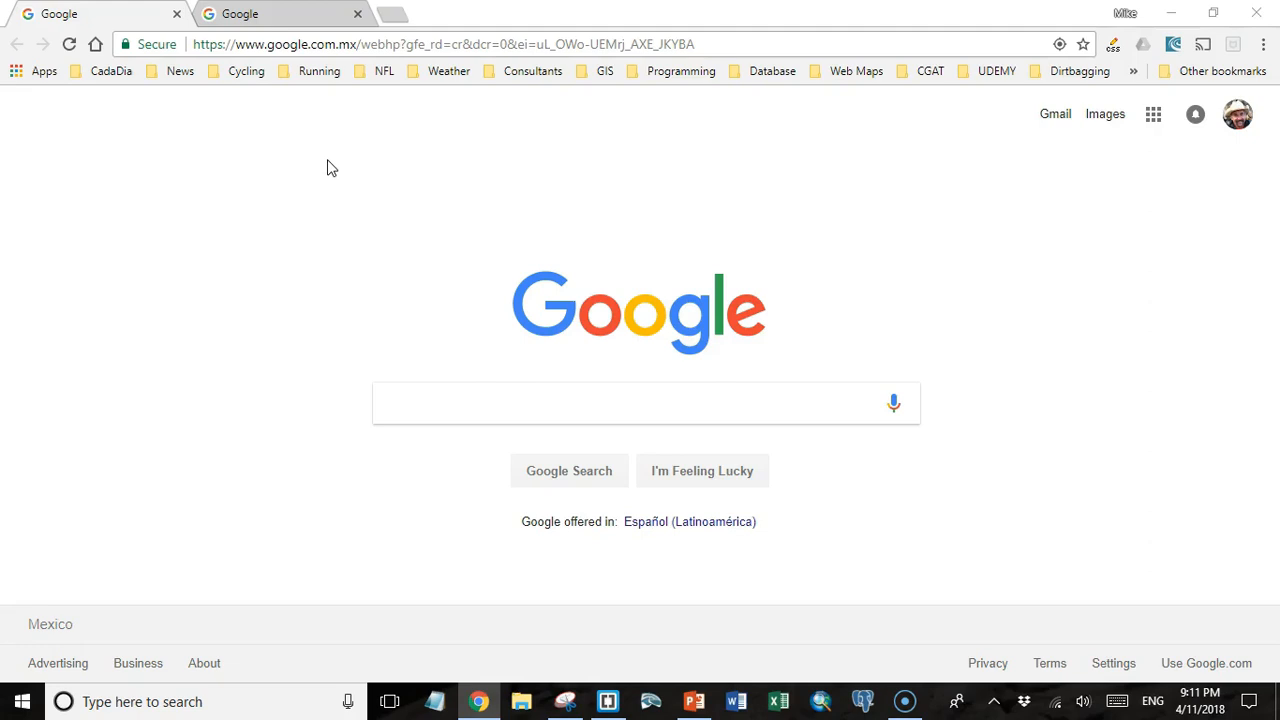
Go to acugis.com and open its PostGIS hosting page.
click(40, 652)
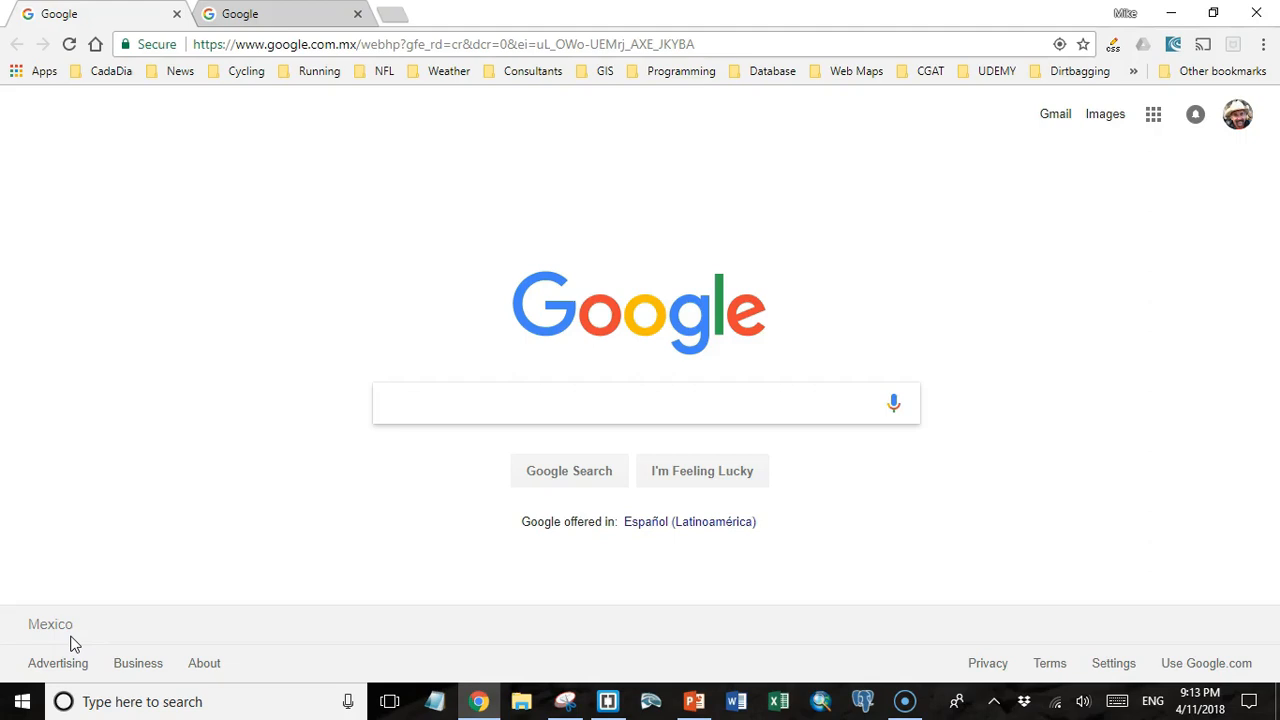
click(483, 47)
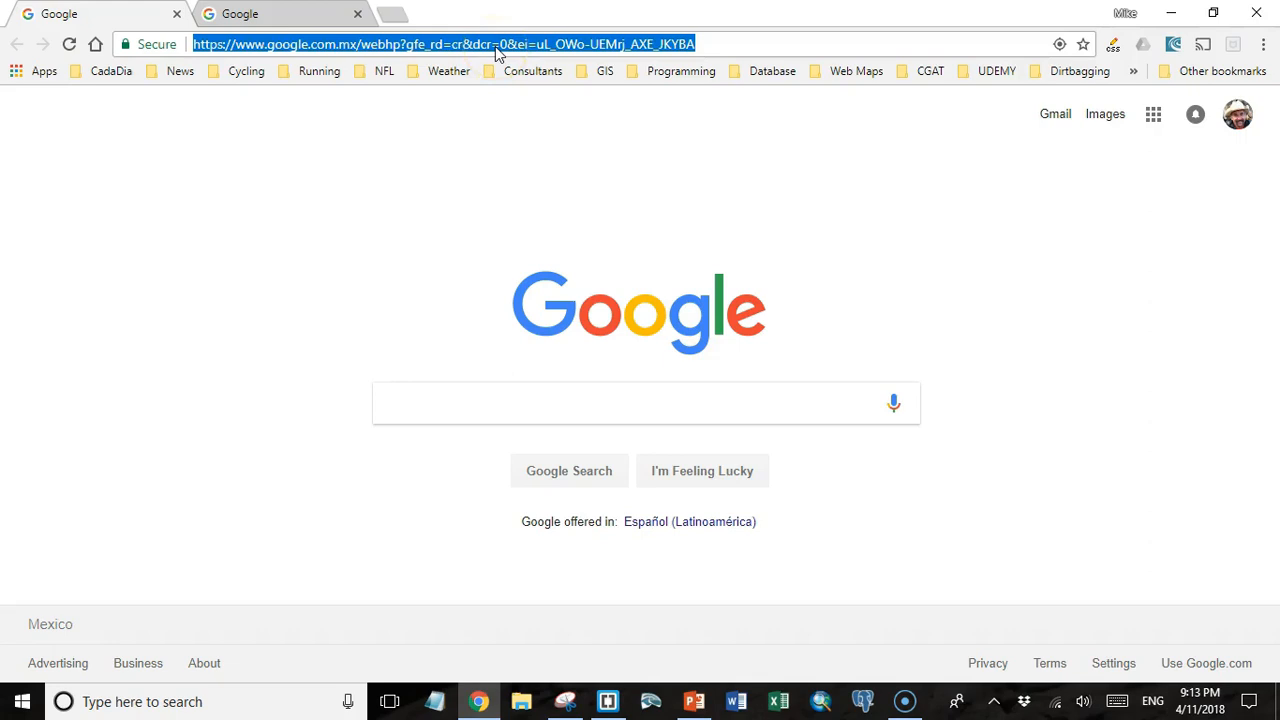
text(acugi)
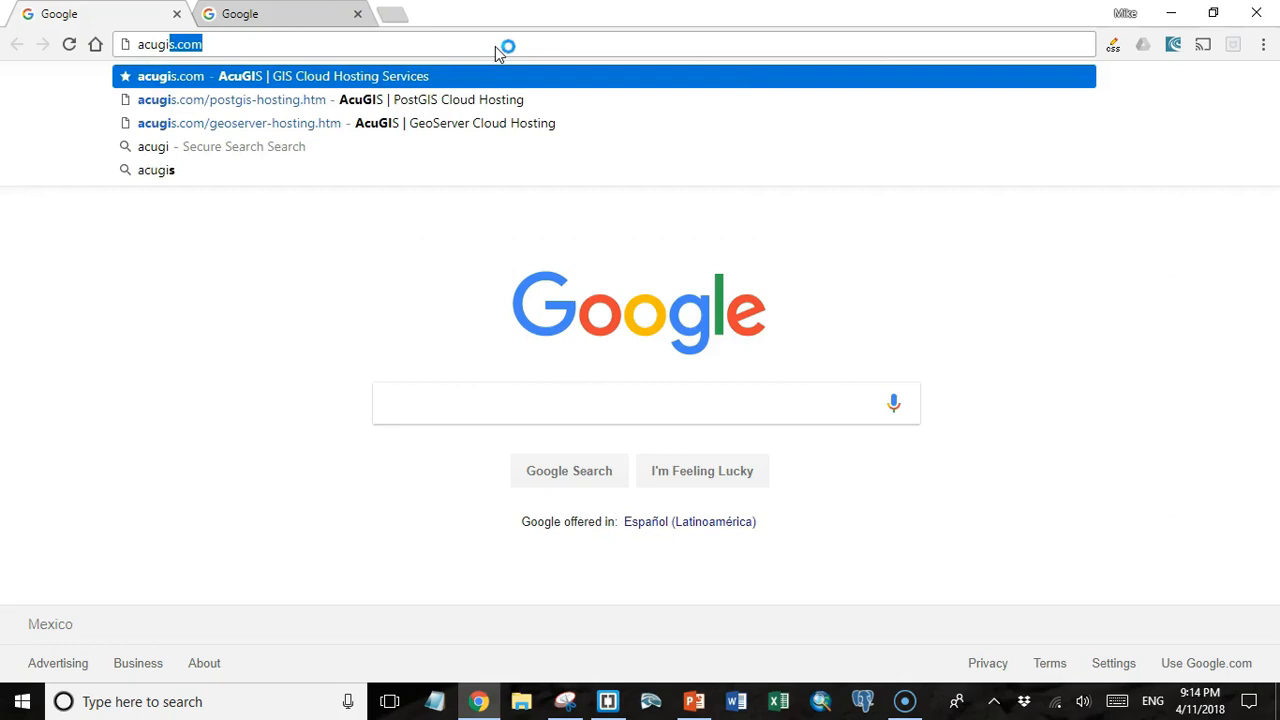
key(Return)
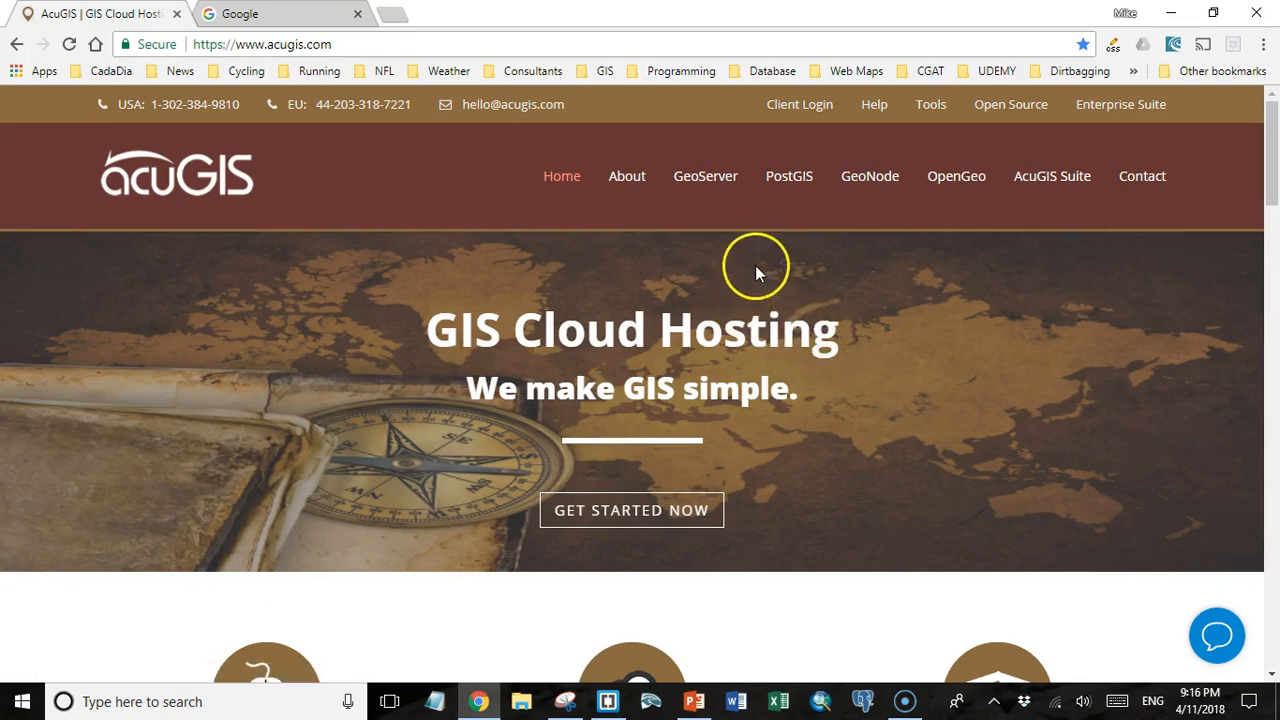
click(785, 184)
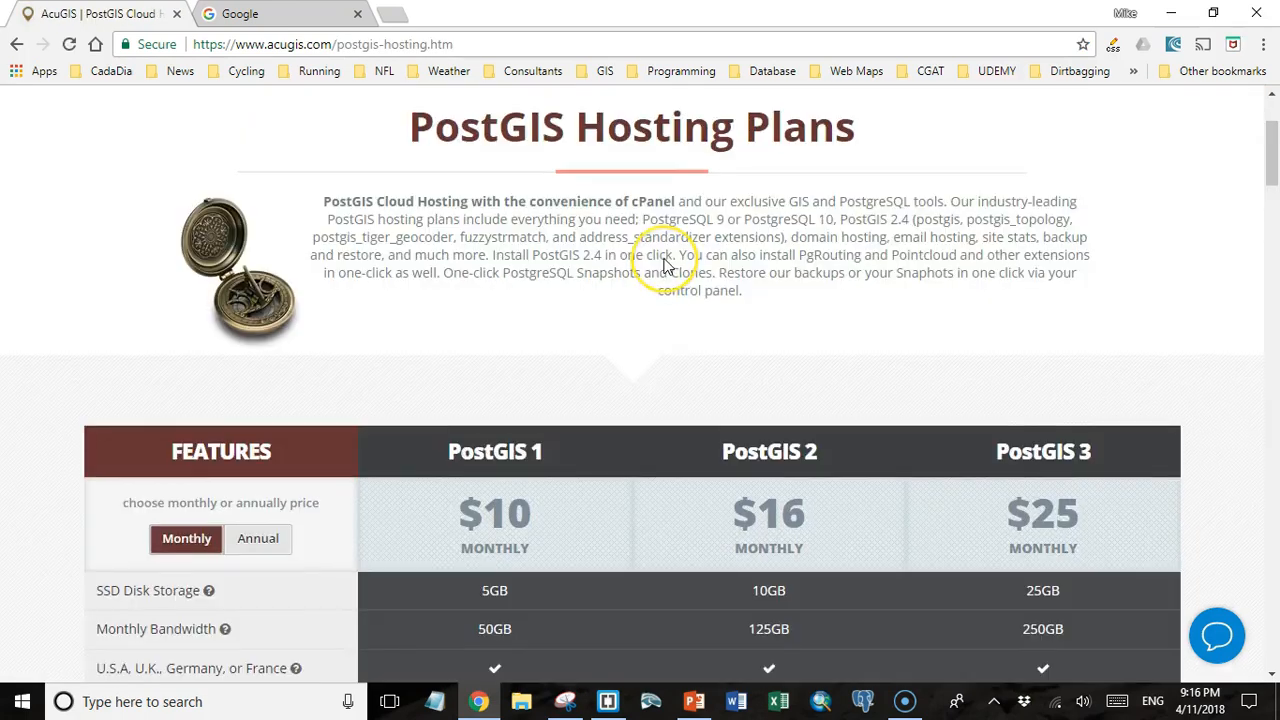
Display annual prices for the PostGIS hosting plans and examine the features included in each plan.
scroll(664, 264, down, 3)
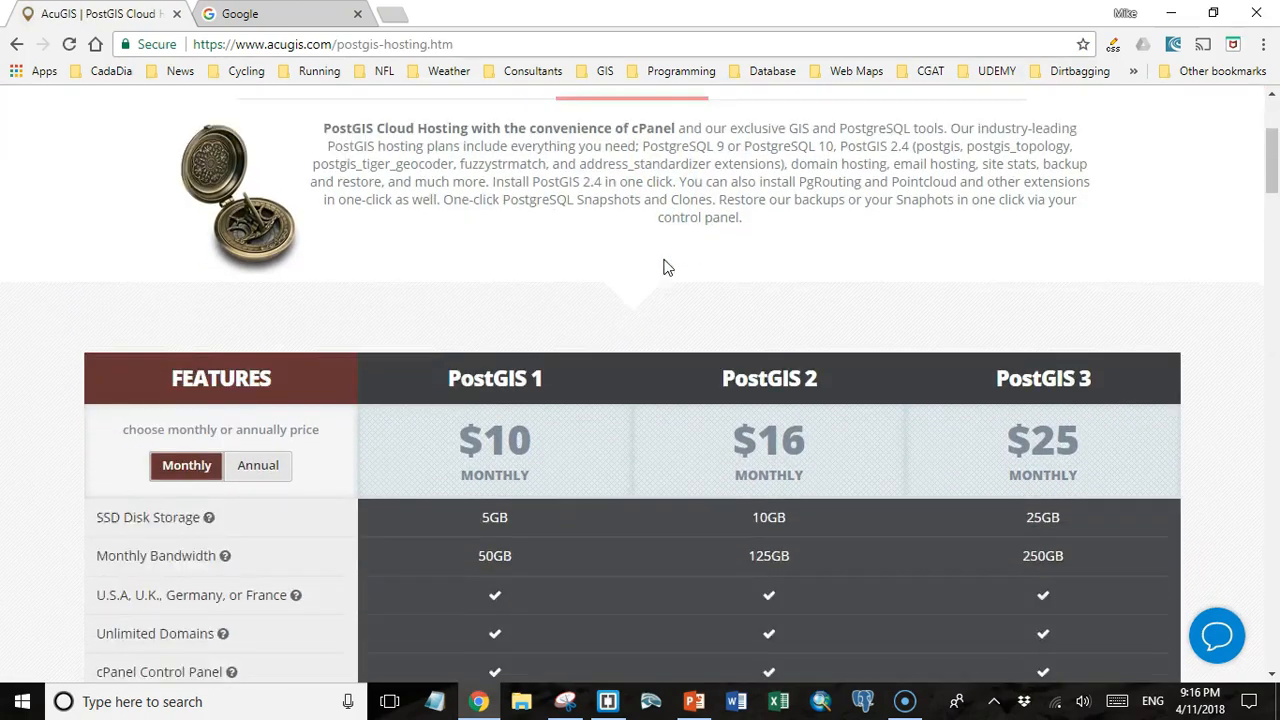
scroll(664, 270, down, 1)
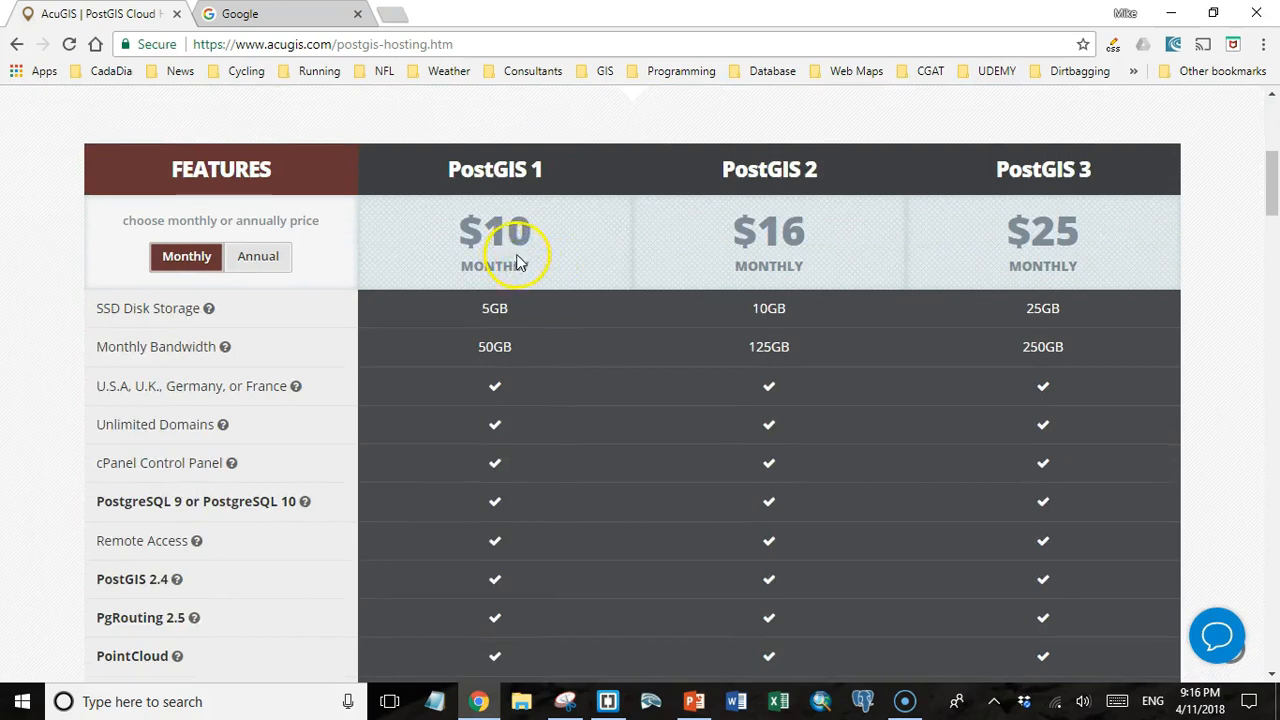
click(264, 268)
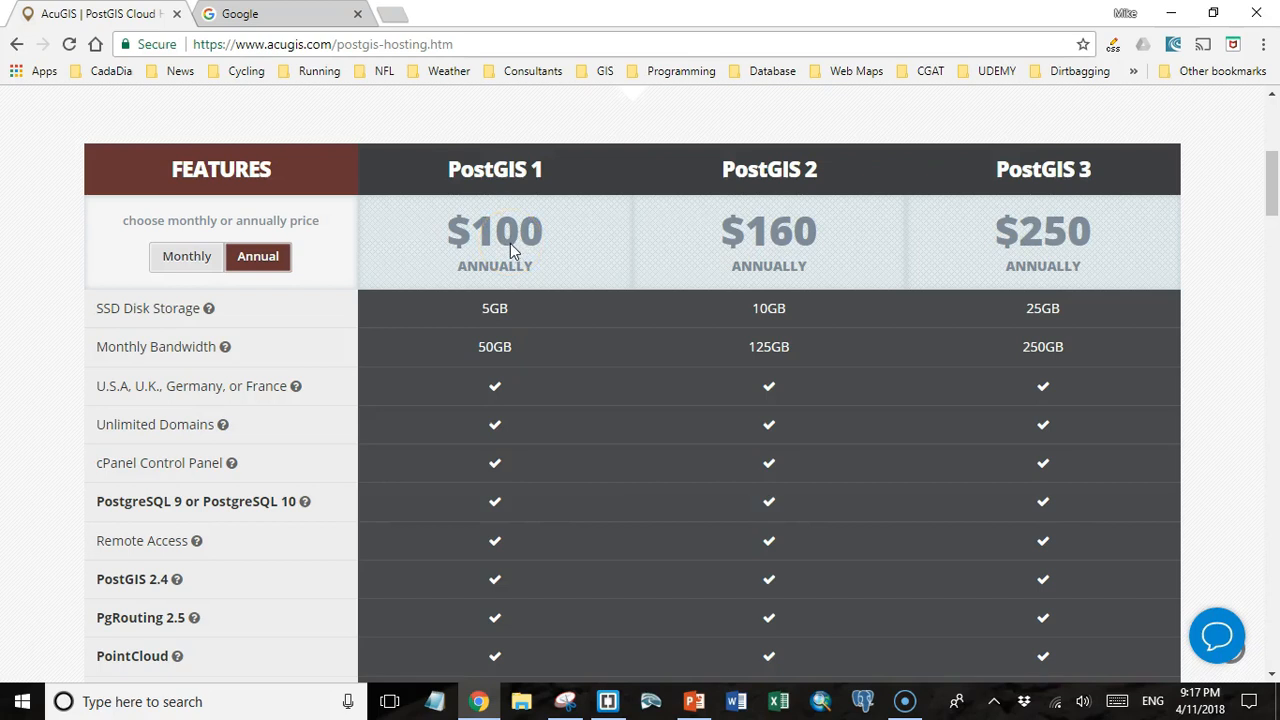
click(493, 243)
scroll(505, 283, down, 1)
scroll(470, 292, down, 2)
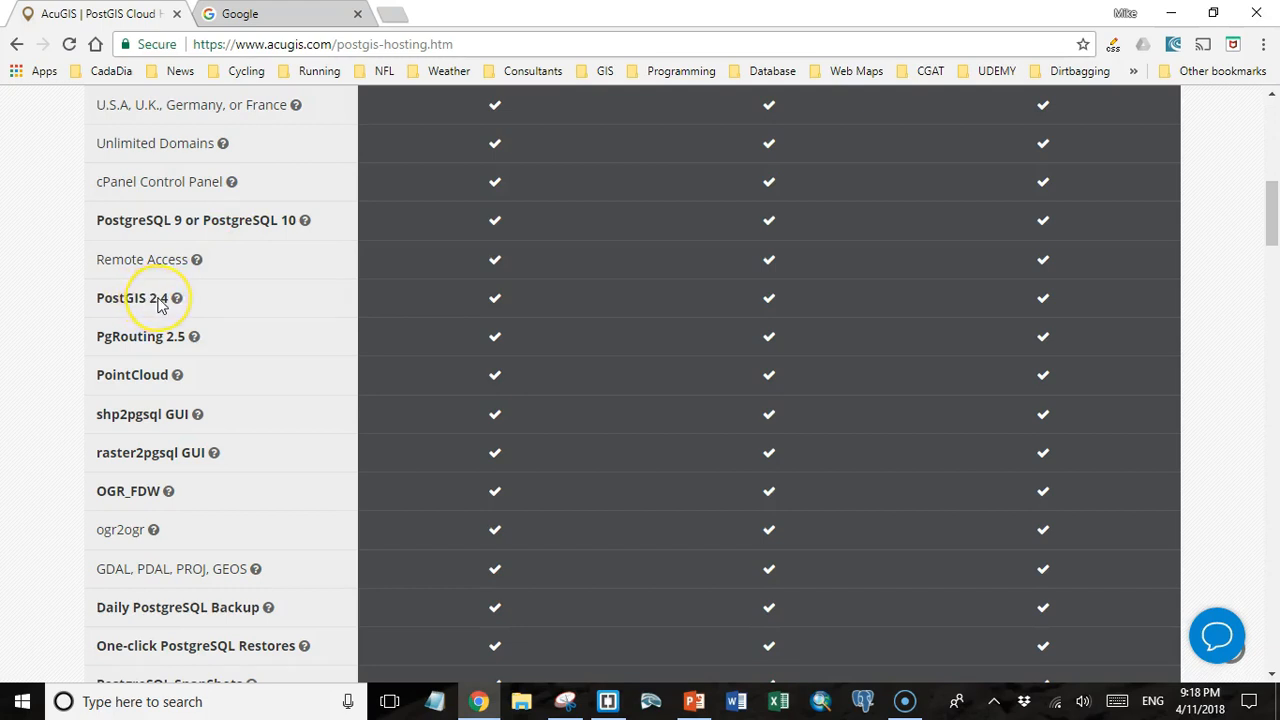
scroll(158, 303, down, 2)
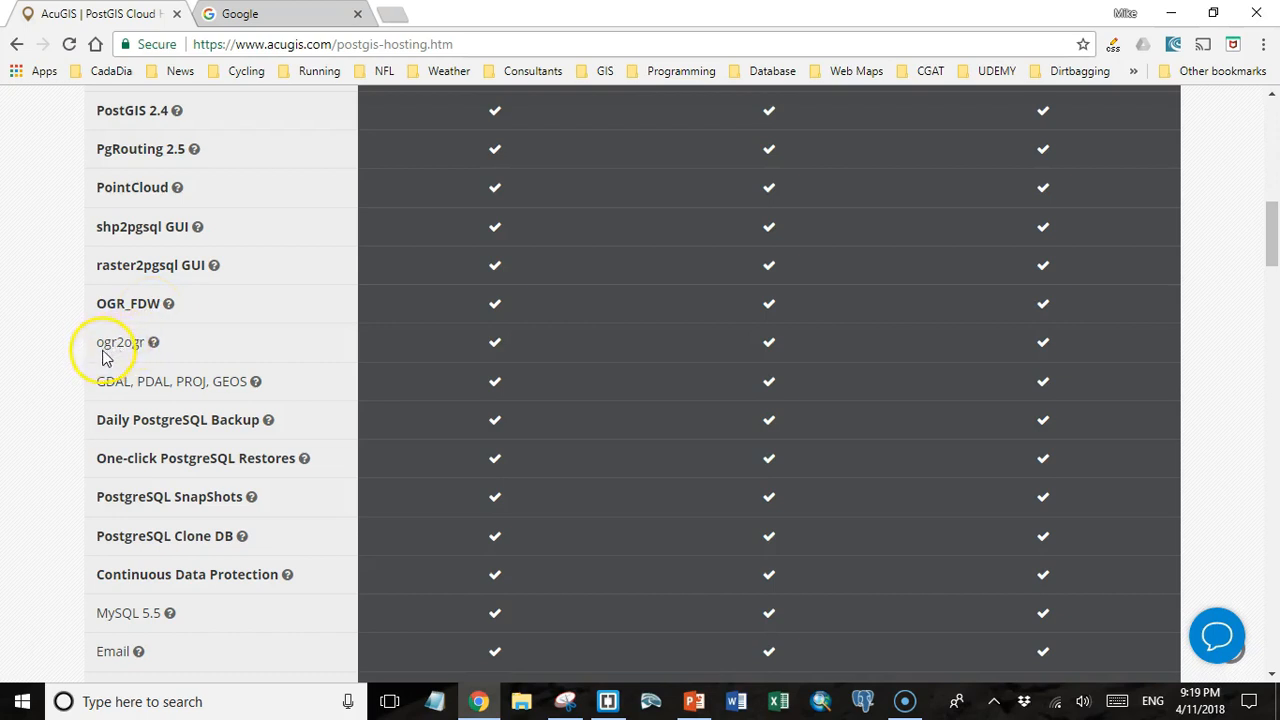
mouse_move(153, 345)
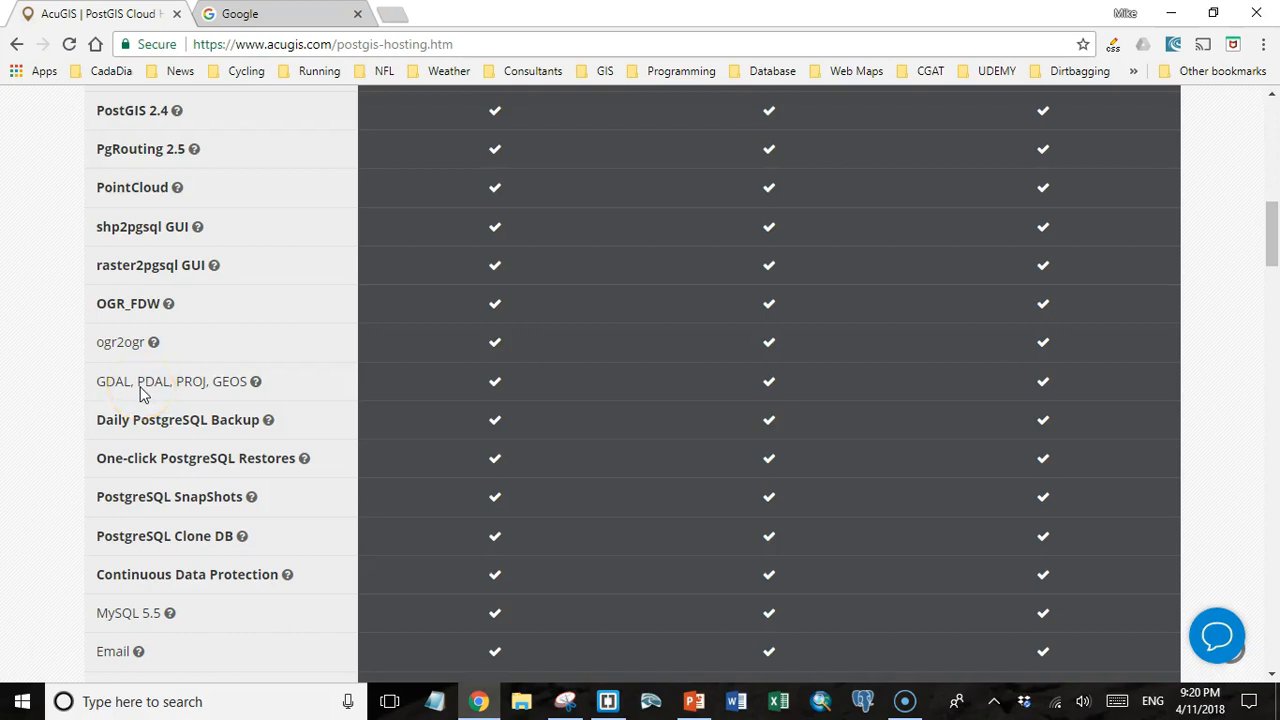
scroll(140, 393, down, 5)
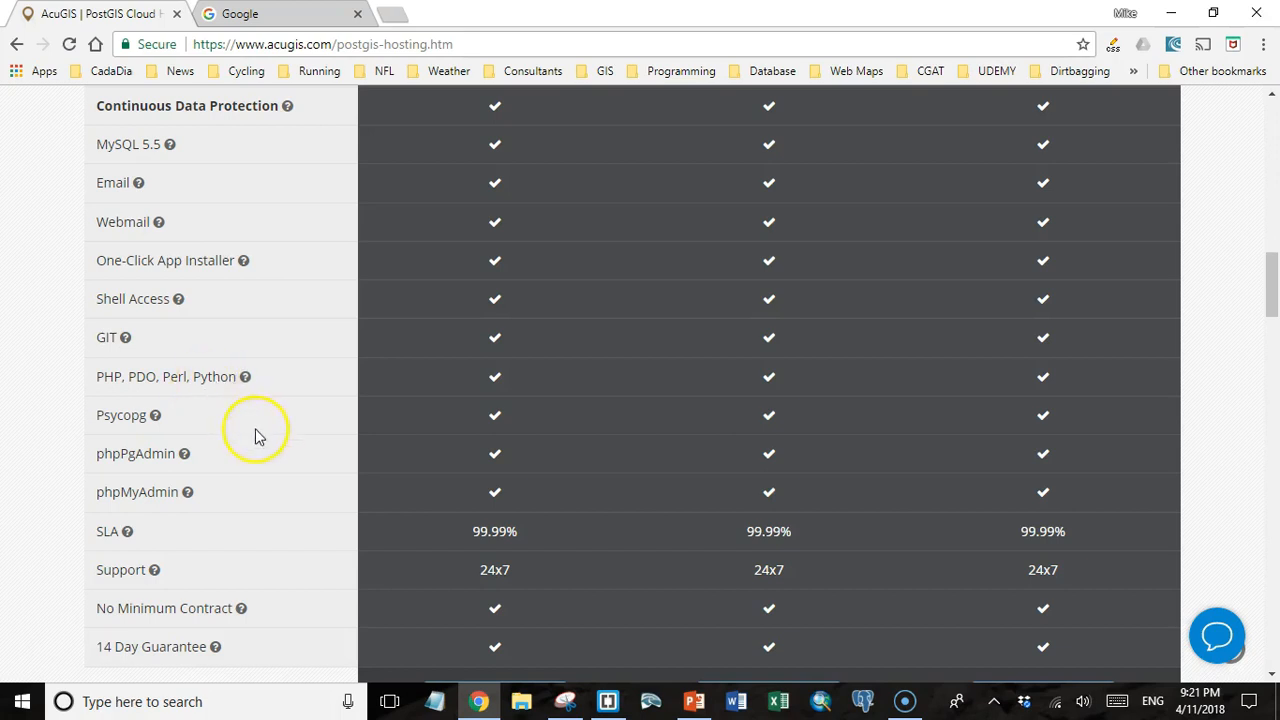
scroll(246, 443, down, 2)
Order the PostGIS 1 cloud hosting plan.
click(493, 510)
scroll(445, 517, down, 2)
scroll(447, 517, down, 1)
scroll(447, 517, up, 2)
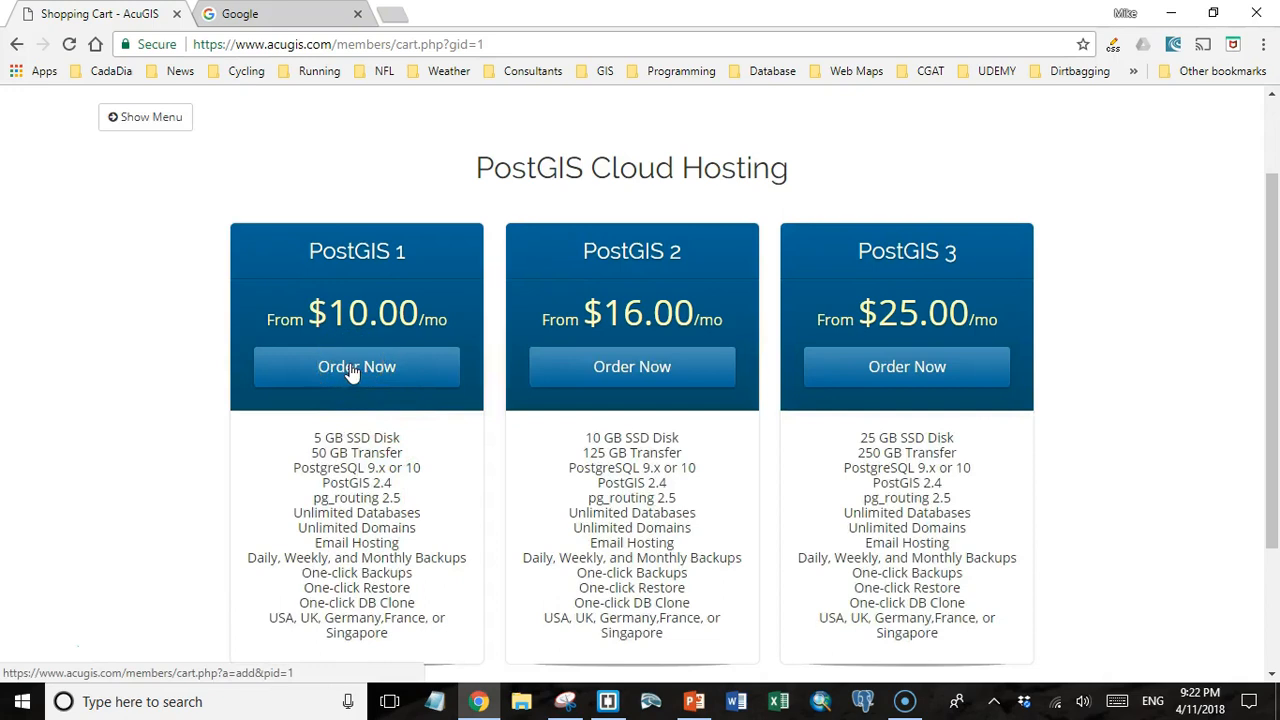
click(352, 372)
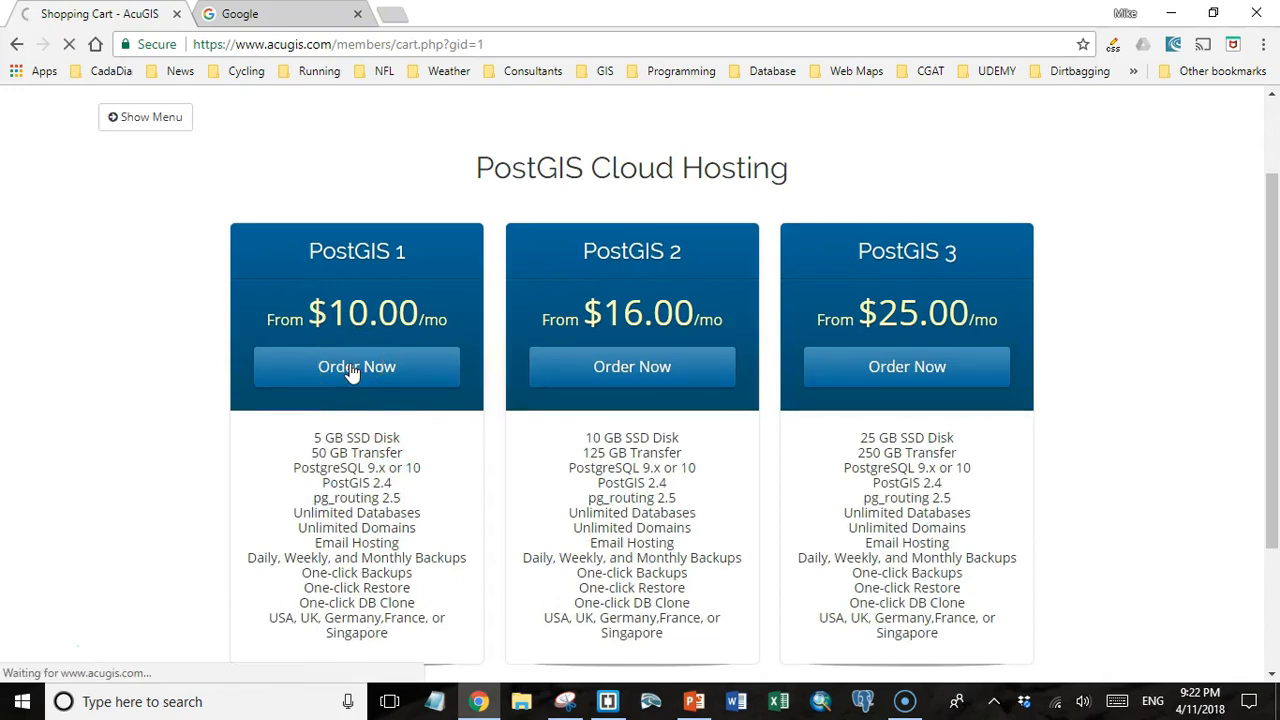
Check the new domain korimageo.com for registration and continue to the plan configuration.
click(571, 352)
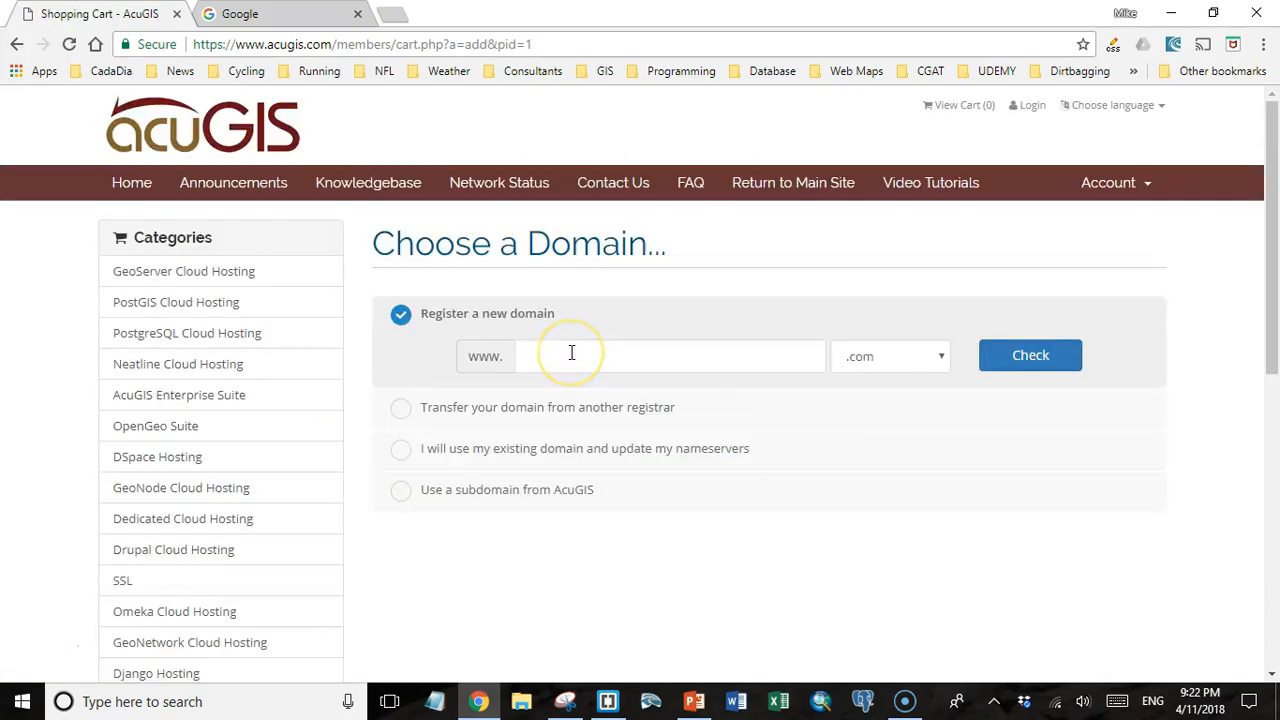
text(korimageo)
click(594, 358)
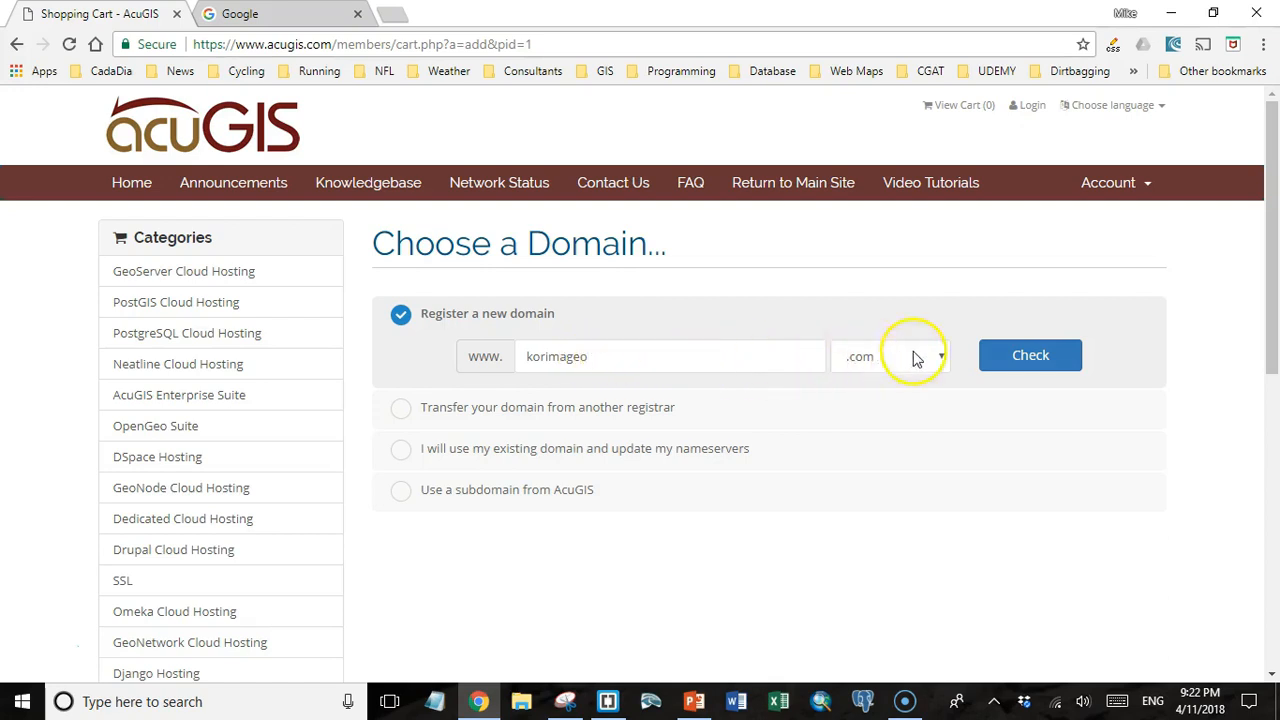
click(1000, 354)
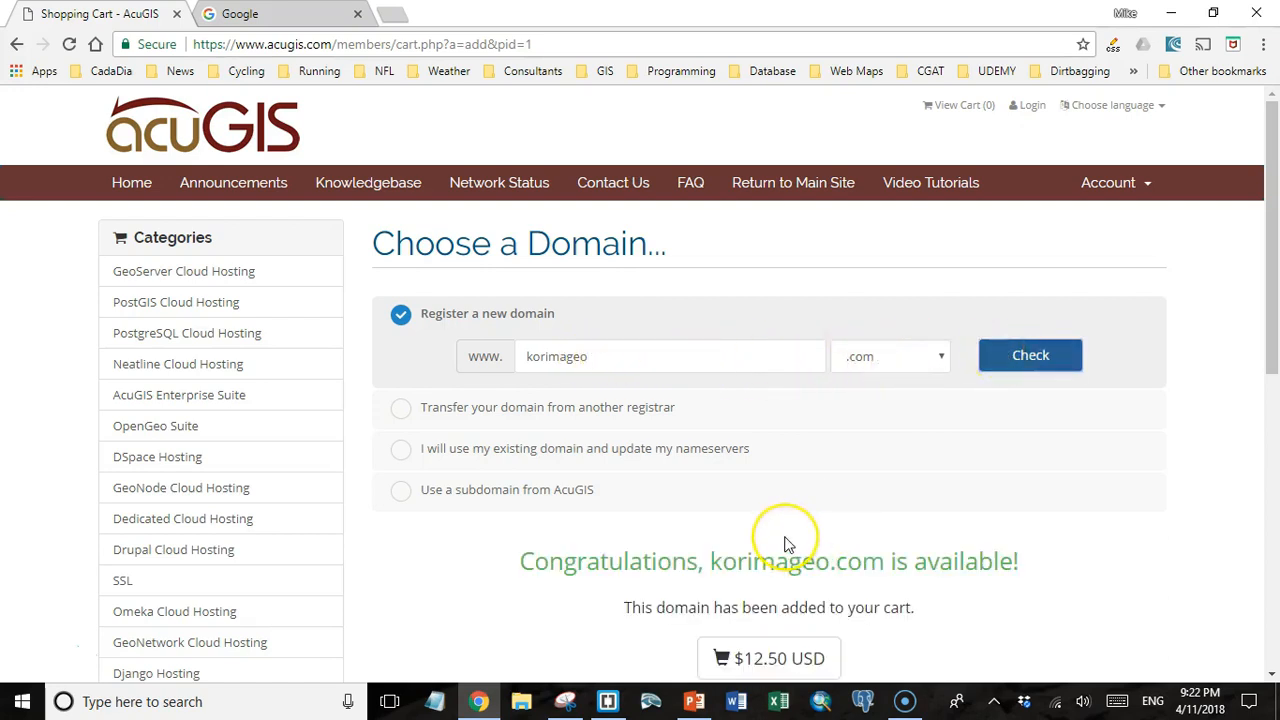
scroll(785, 543, down, 3)
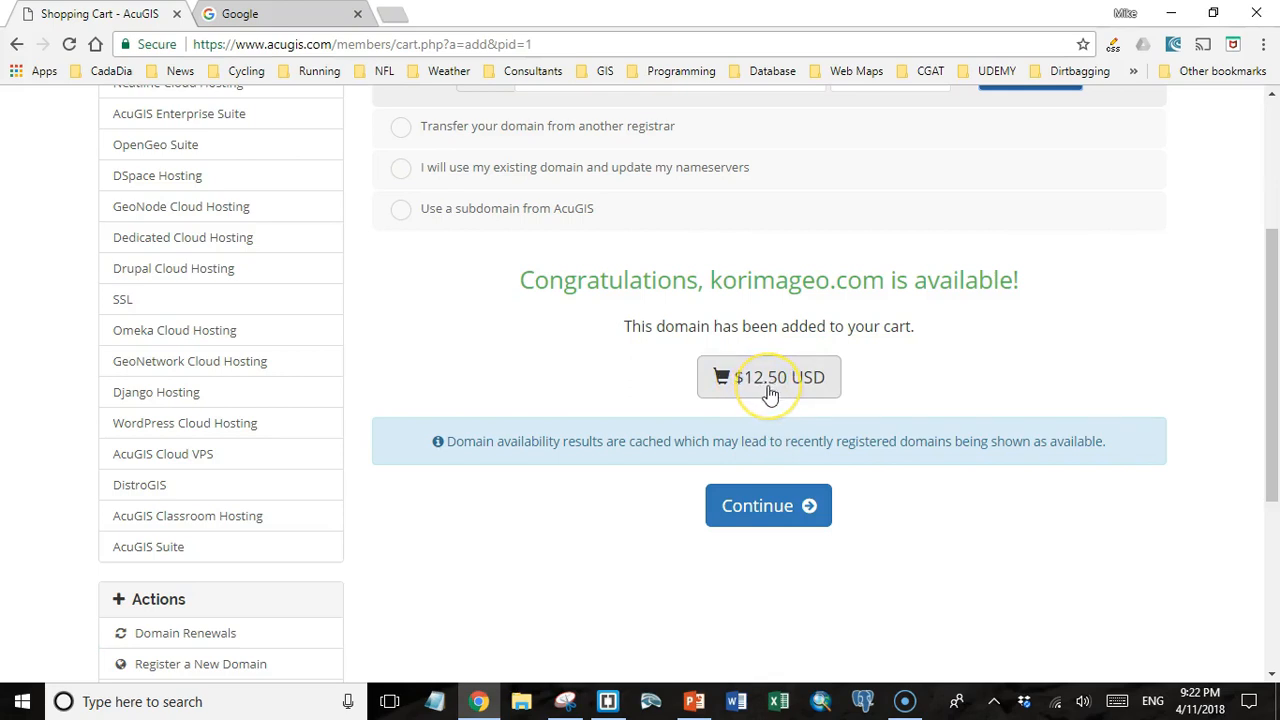
click(755, 508)
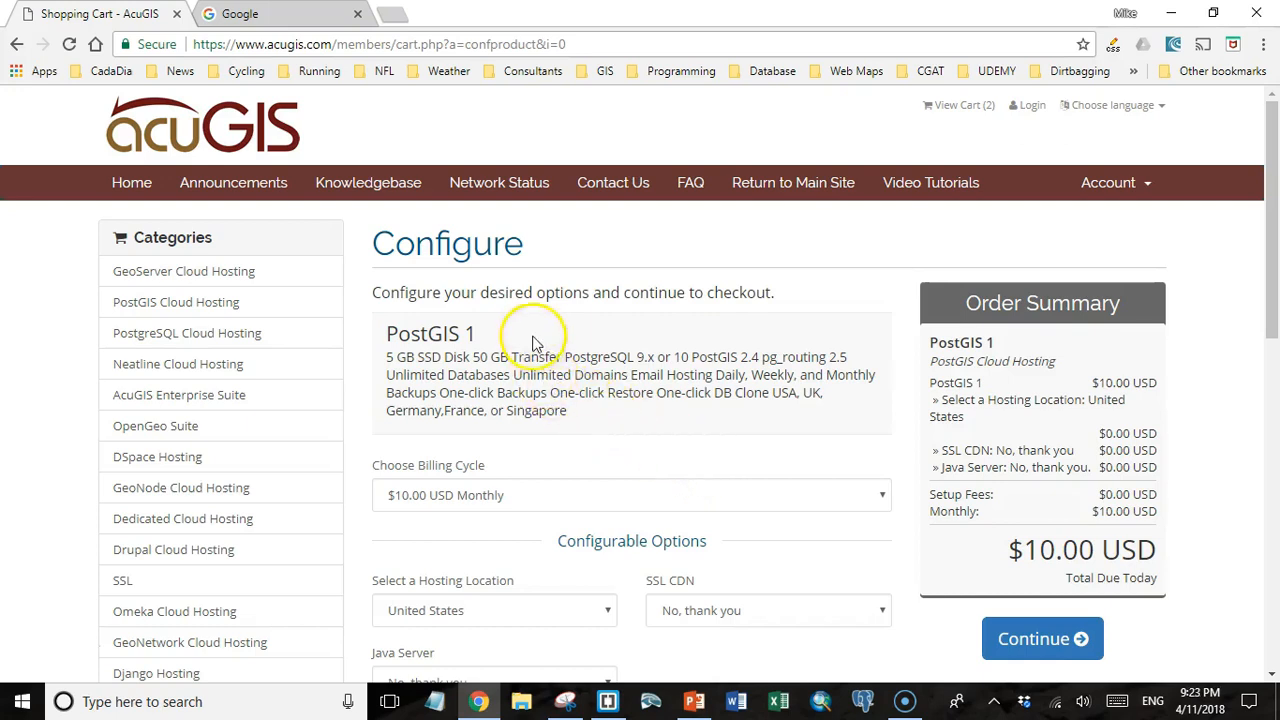
Set the billing cycle to $100.00 USD Annually and review the hosting location and Java server choices.
scroll(553, 370, down, 1)
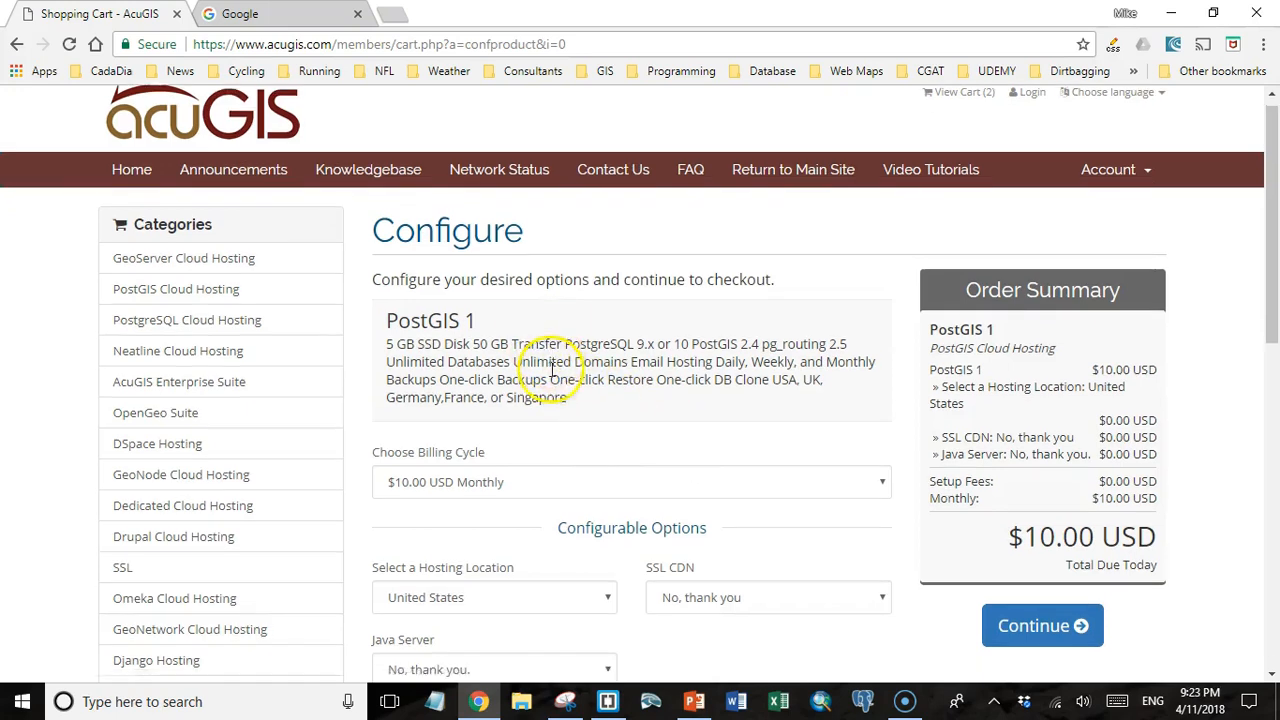
scroll(551, 370, down, 2)
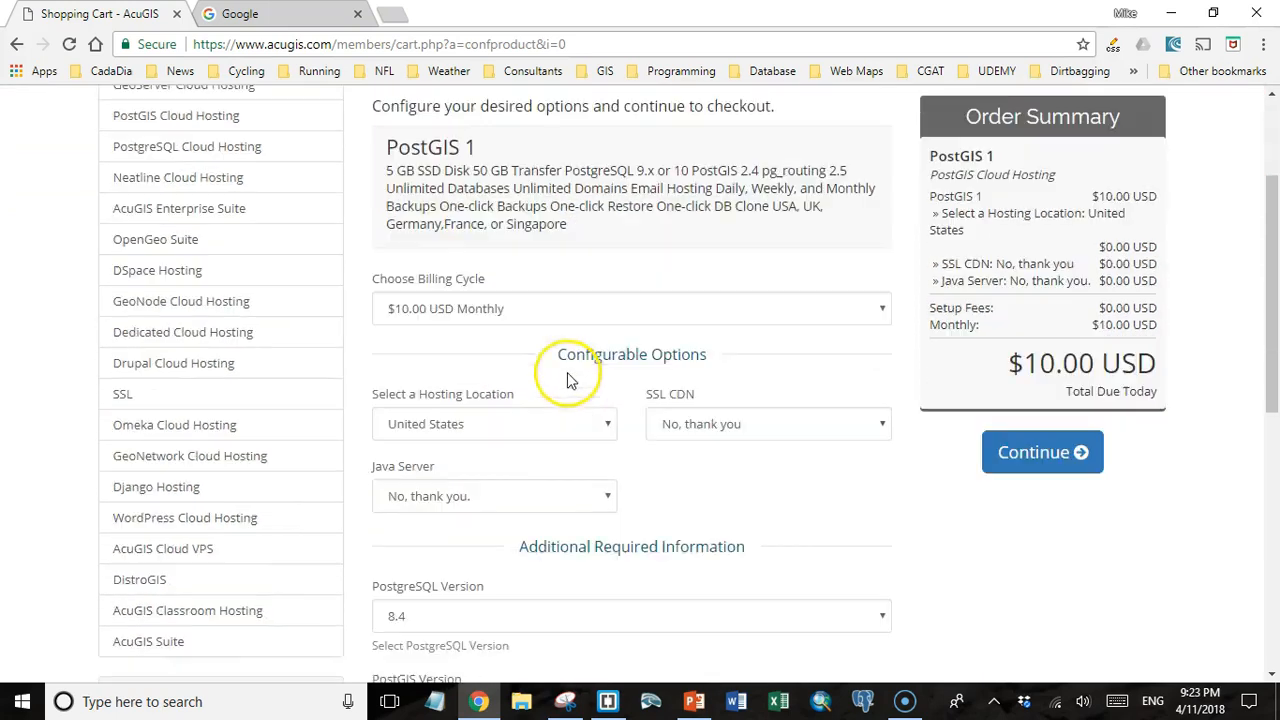
click(876, 312)
click(810, 429)
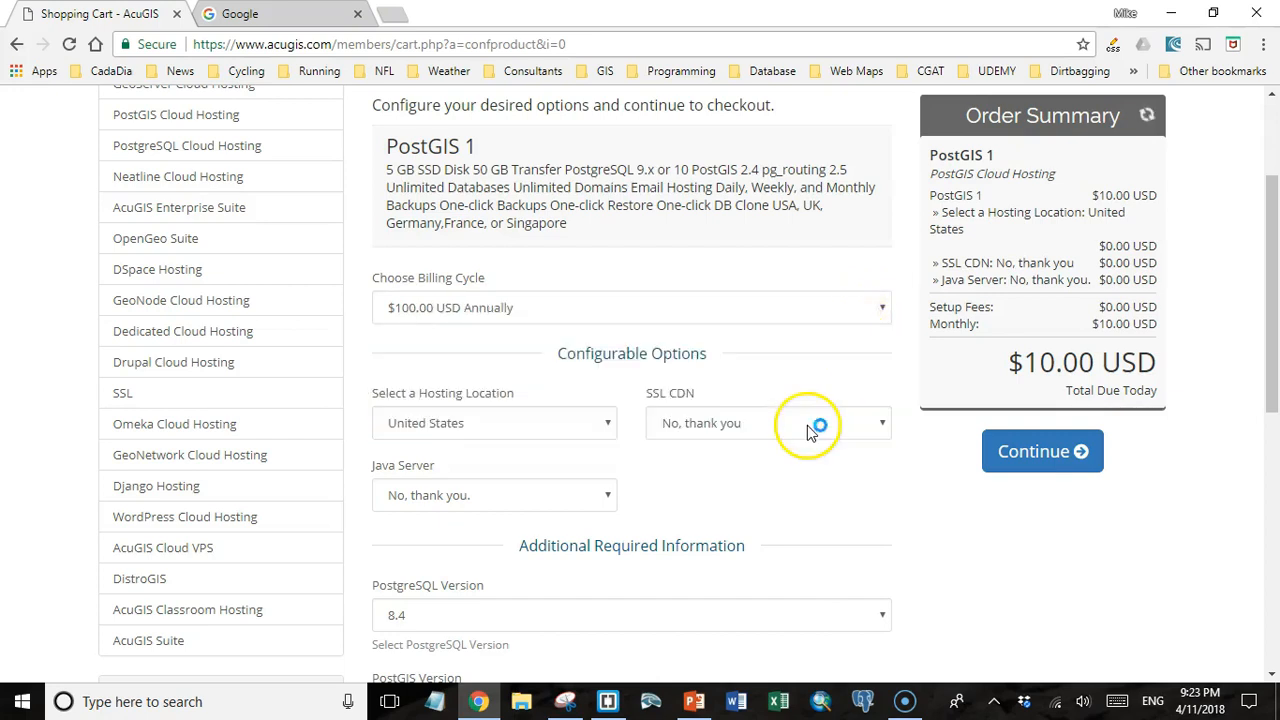
click(608, 426)
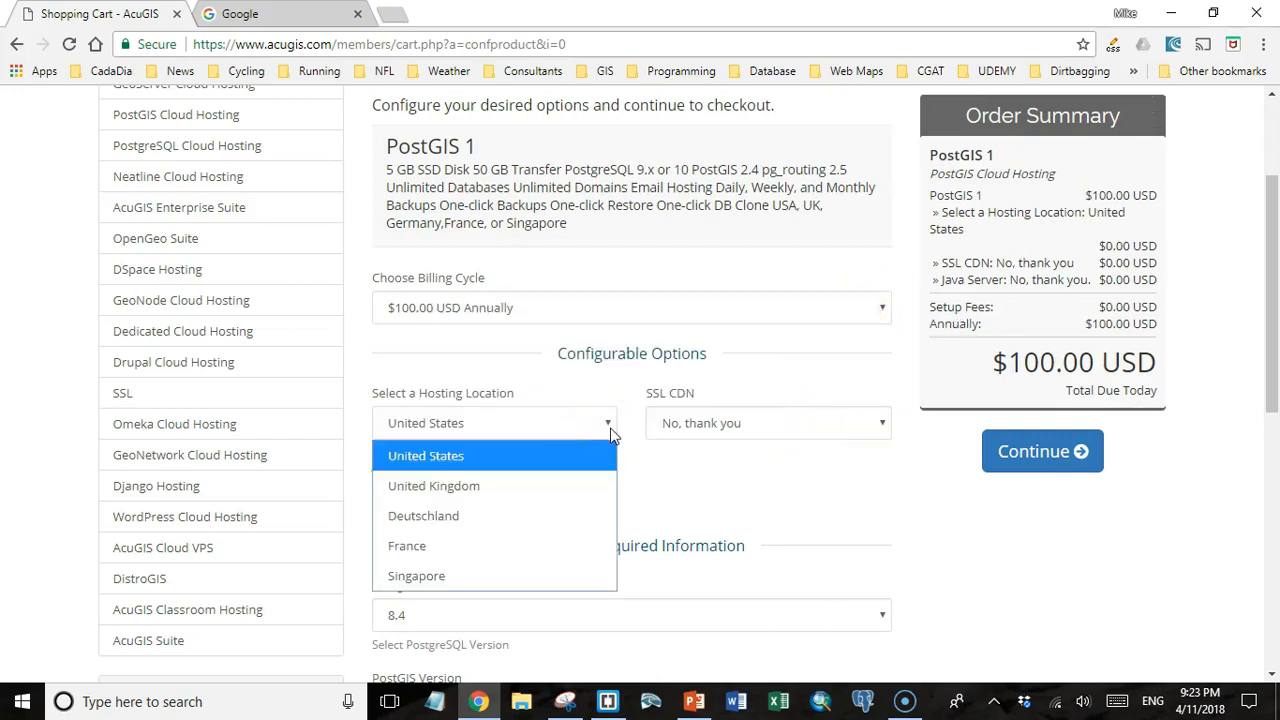
click(610, 430)
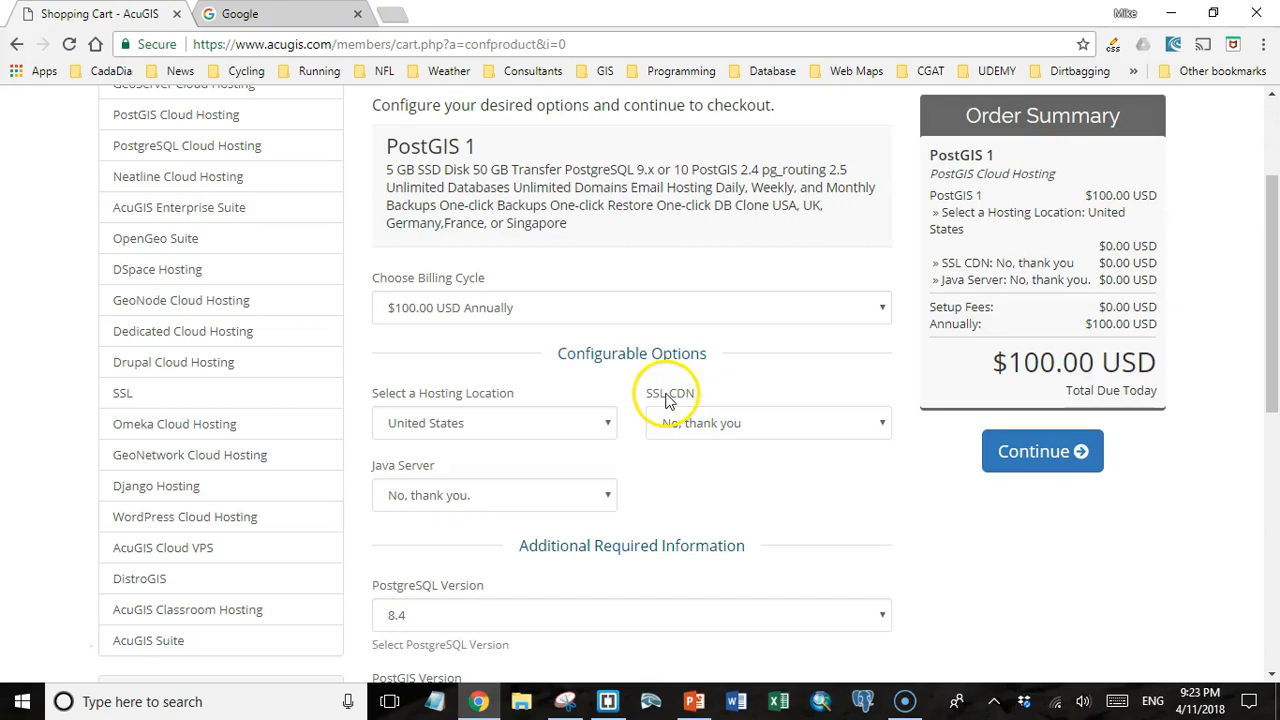
click(607, 495)
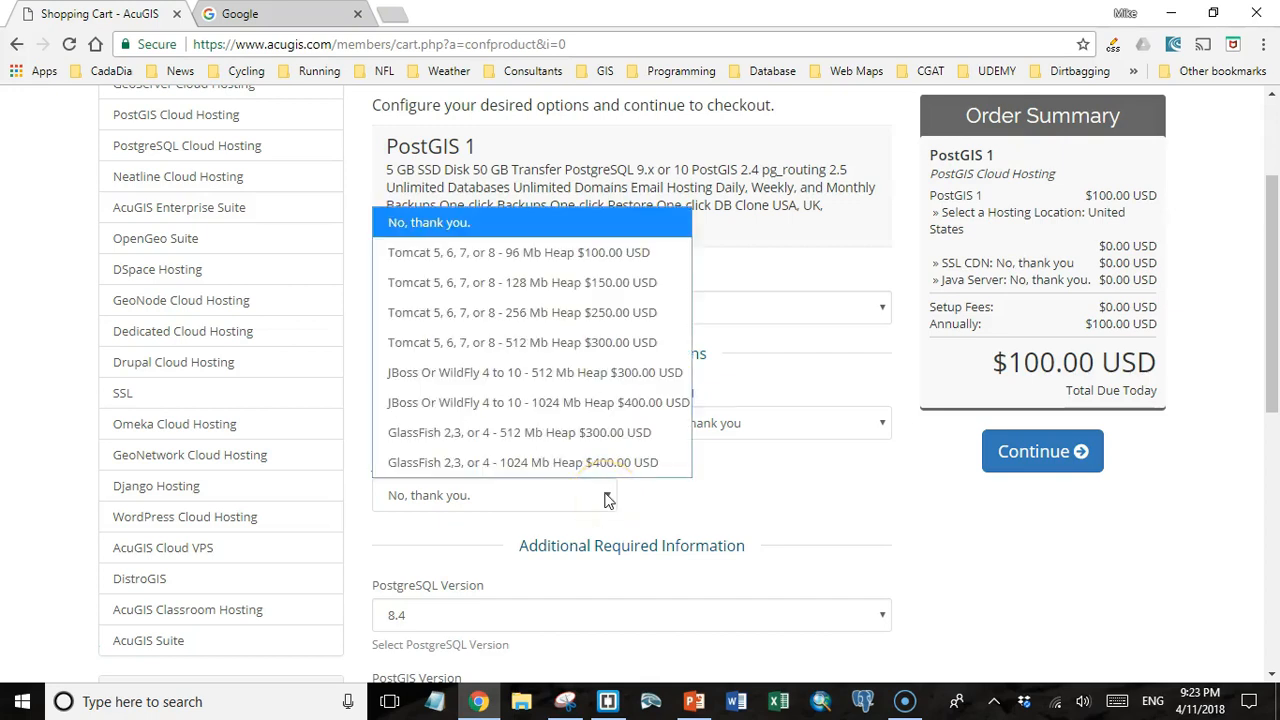
Select PostgreSQL version 10 and PostGIS version 2.4 without any addons, and continue the order.
scroll(880, 243, down, 4)
click(881, 247)
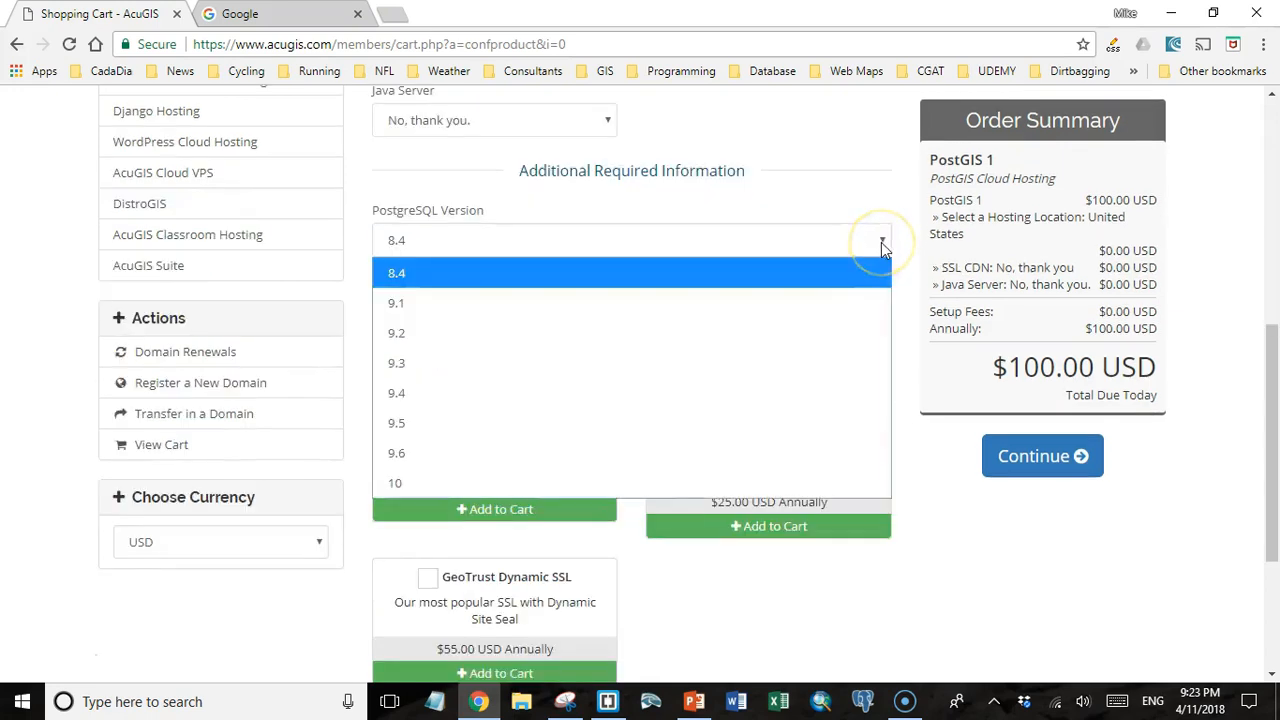
click(805, 481)
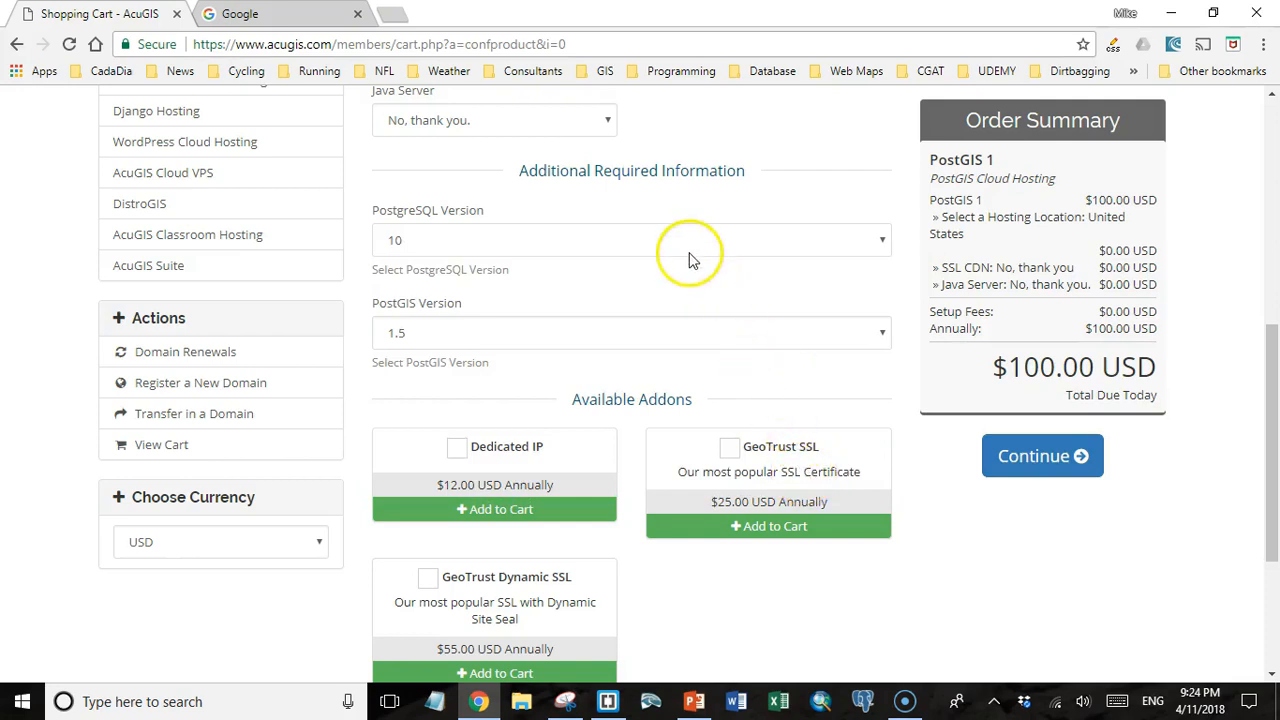
click(880, 337)
click(791, 515)
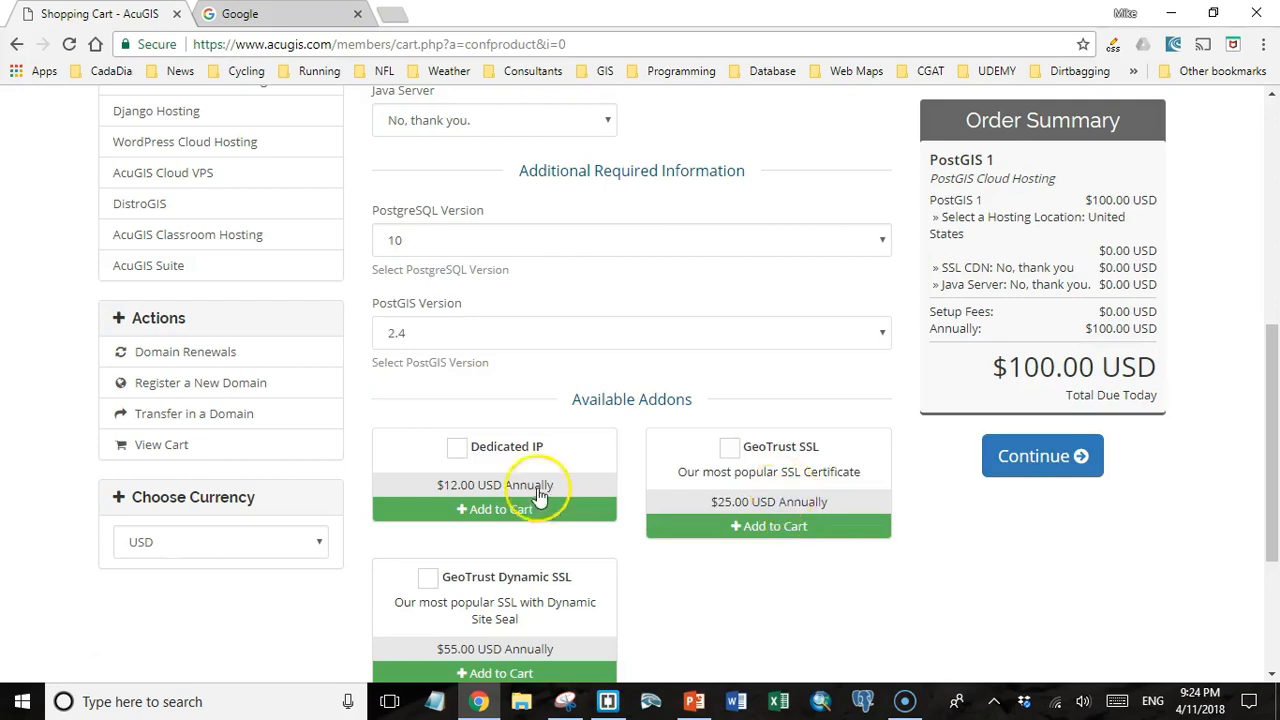
scroll(560, 590, down, 2)
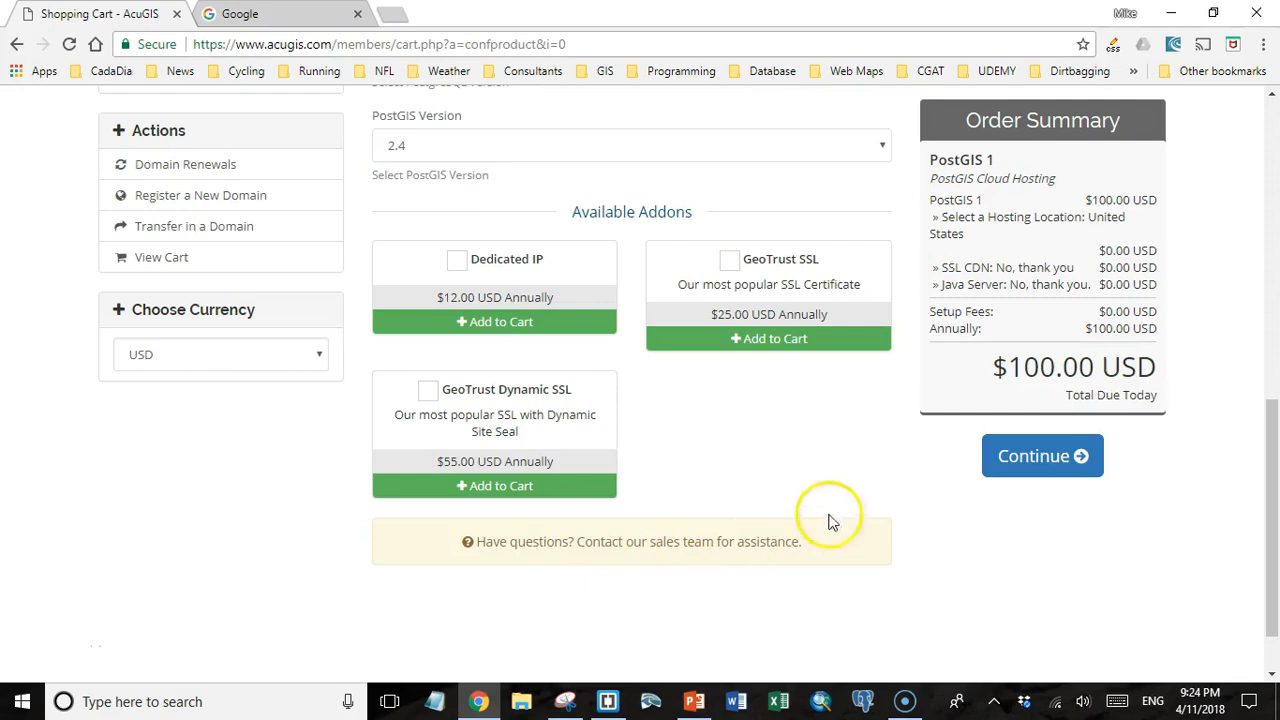
click(1045, 458)
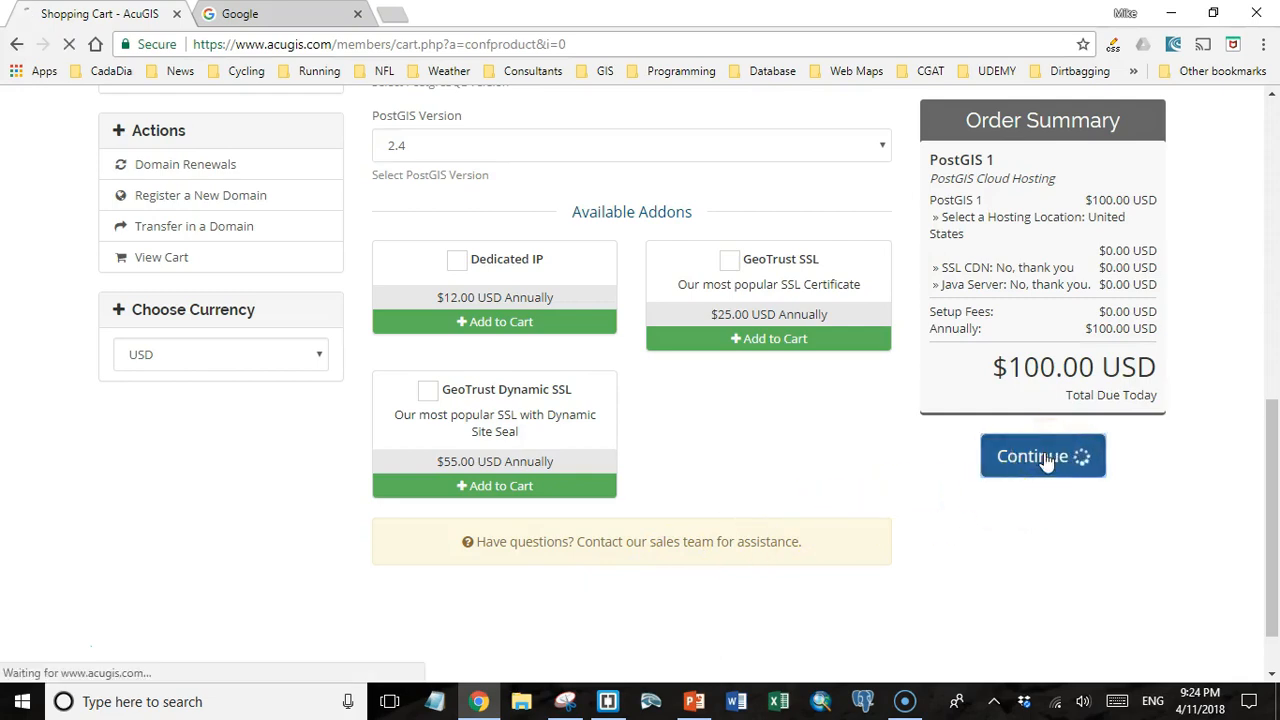
Add the free DNS Management and Email Forwarding options to korimageo.com and continue to the cart.
click(441, 431)
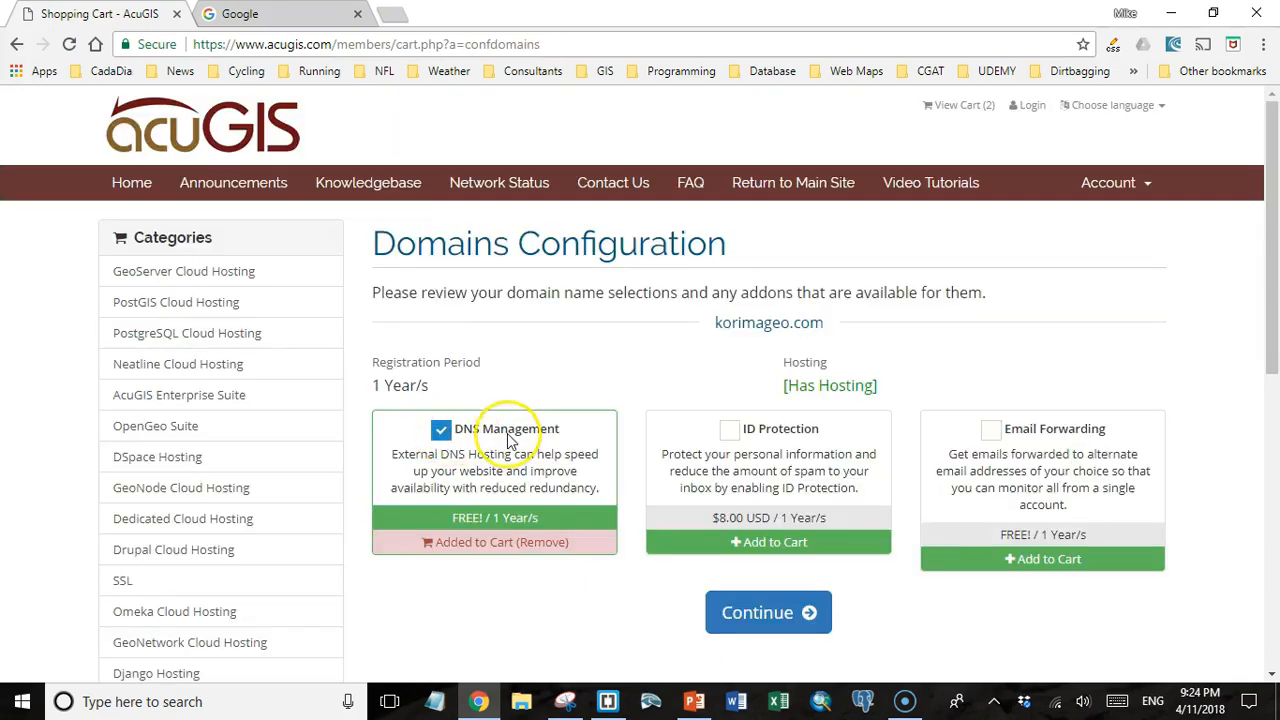
click(991, 431)
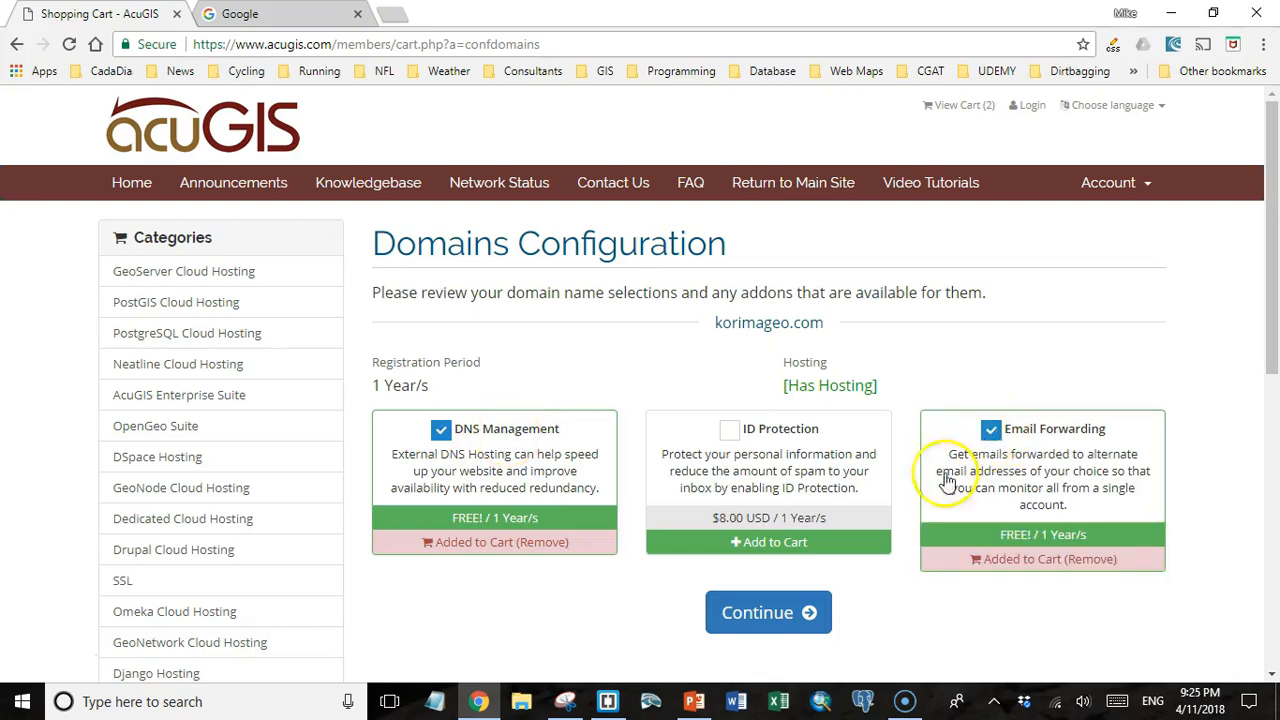
click(758, 614)
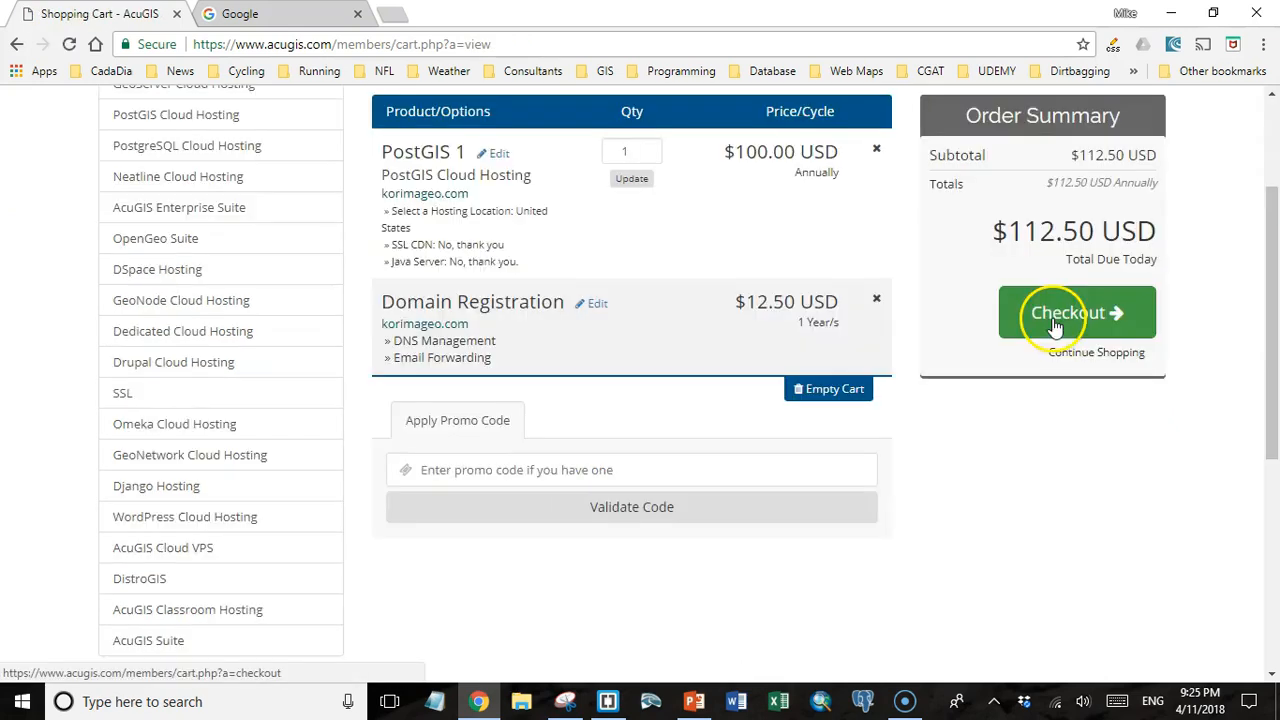
Proceed to checkout and fill in the customer's contact details and the account password with its confirmation.
click(1059, 320)
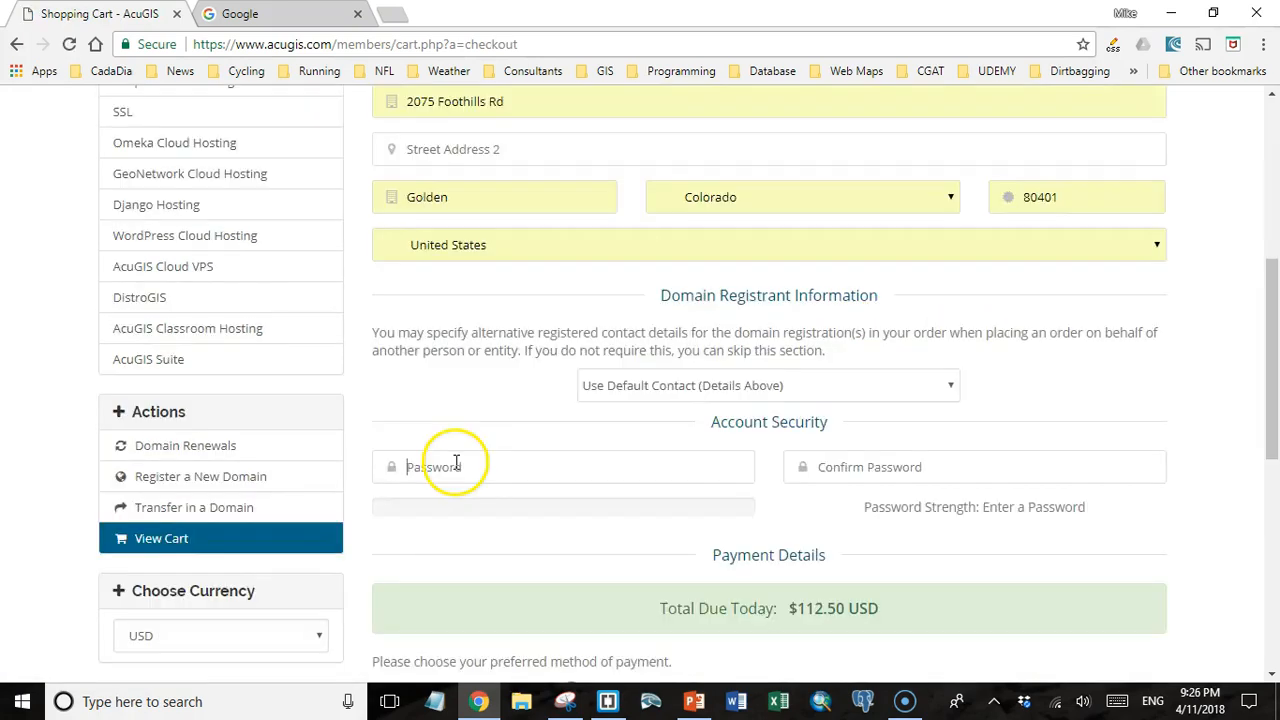
text(p)
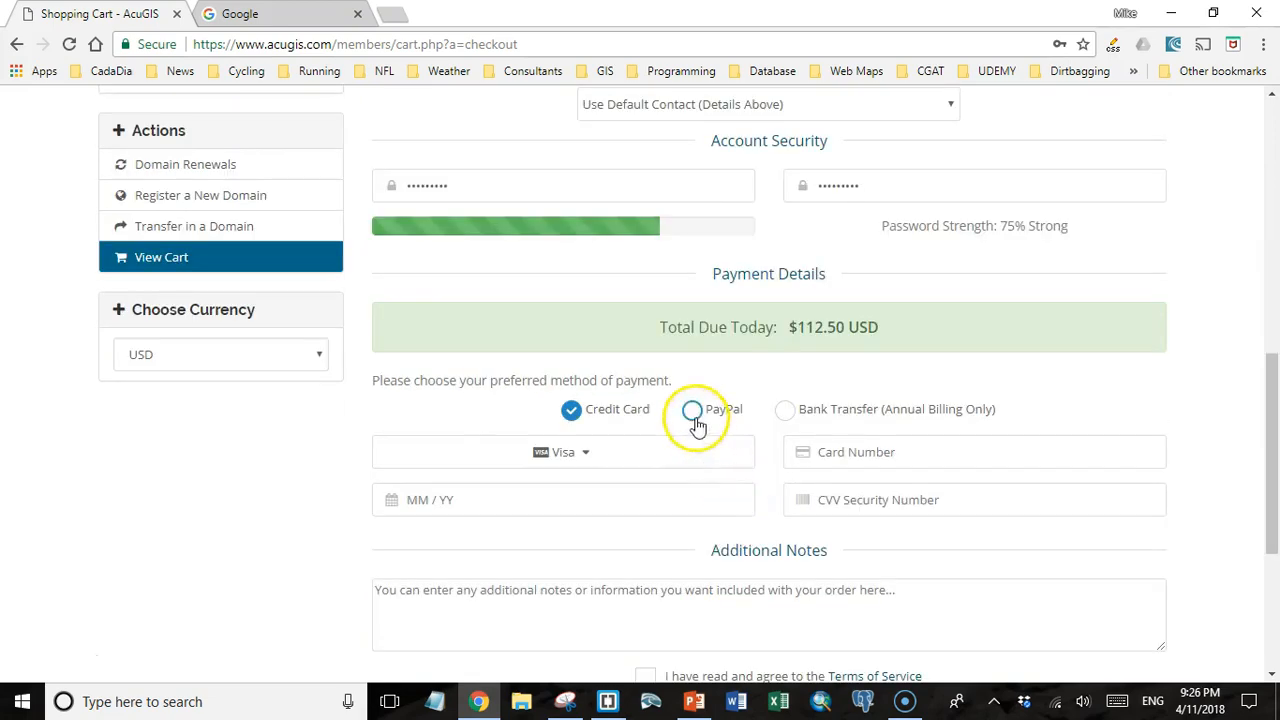
Choose PayPal as the payment method, agree to the Terms of Service and complete the order.
click(693, 412)
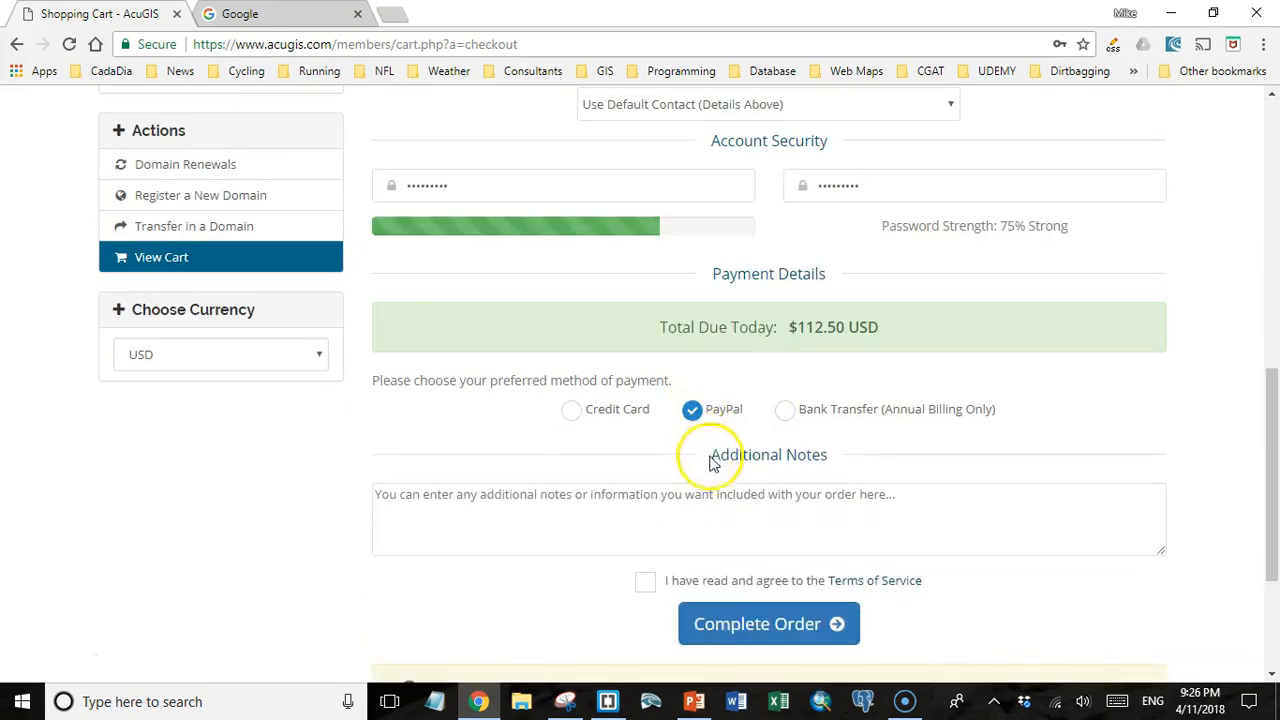
click(646, 581)
click(742, 622)
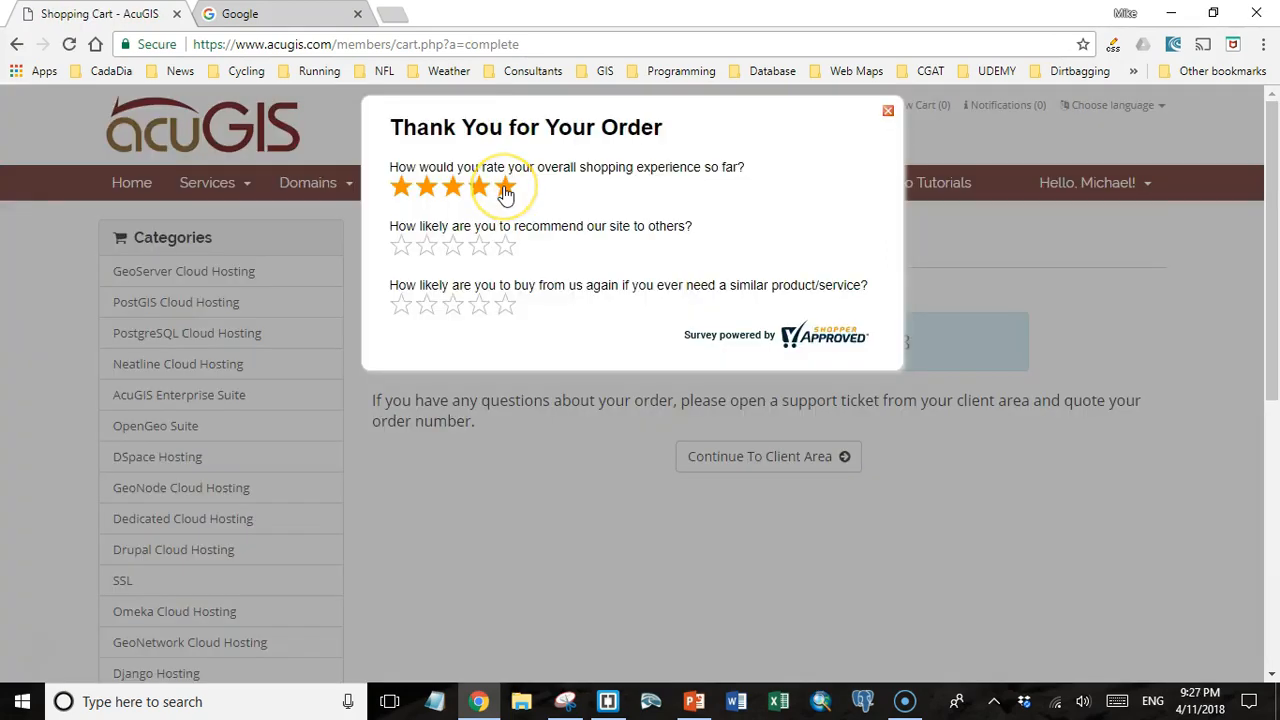
Rate all three post-order survey questions five stars and continue to the client area.
click(505, 187)
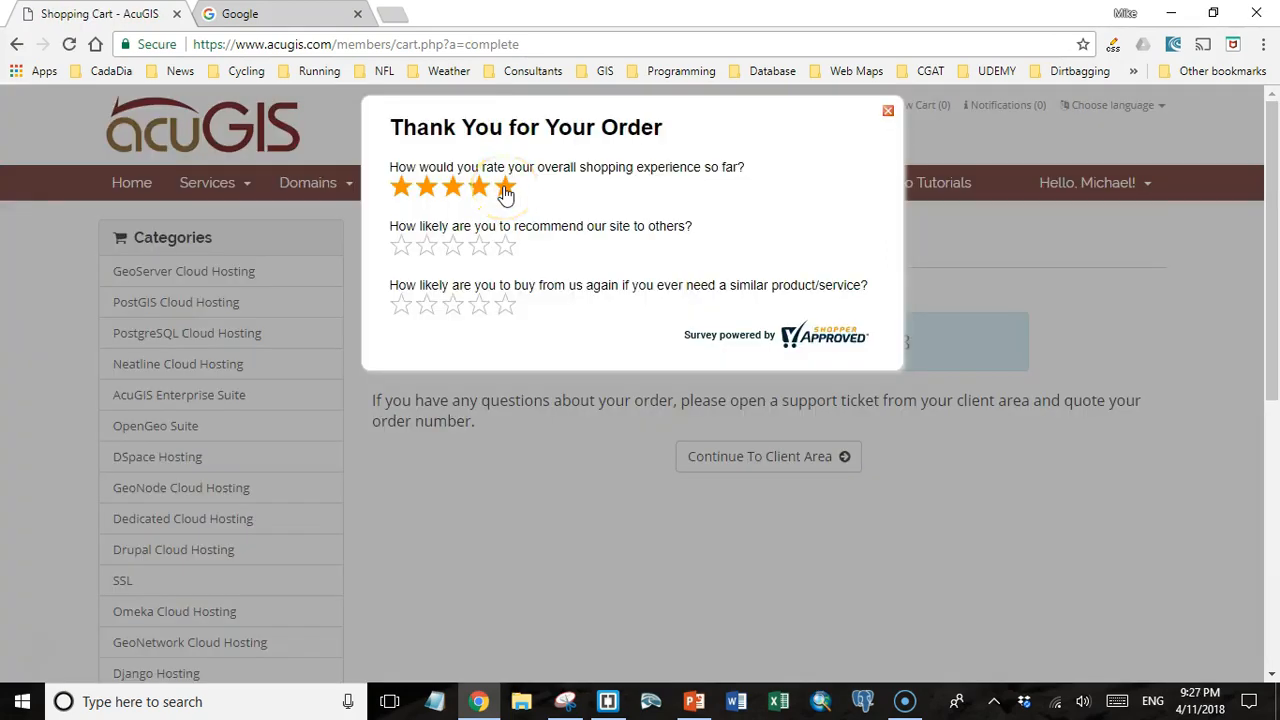
click(505, 247)
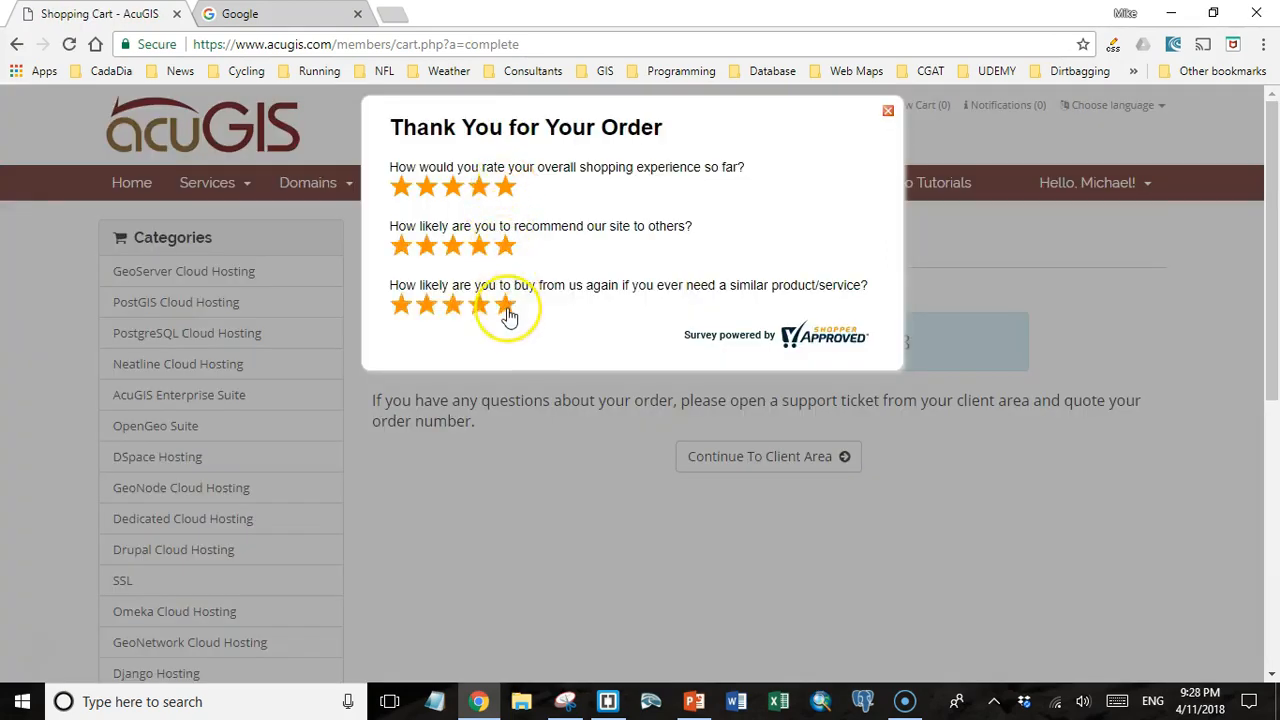
click(506, 308)
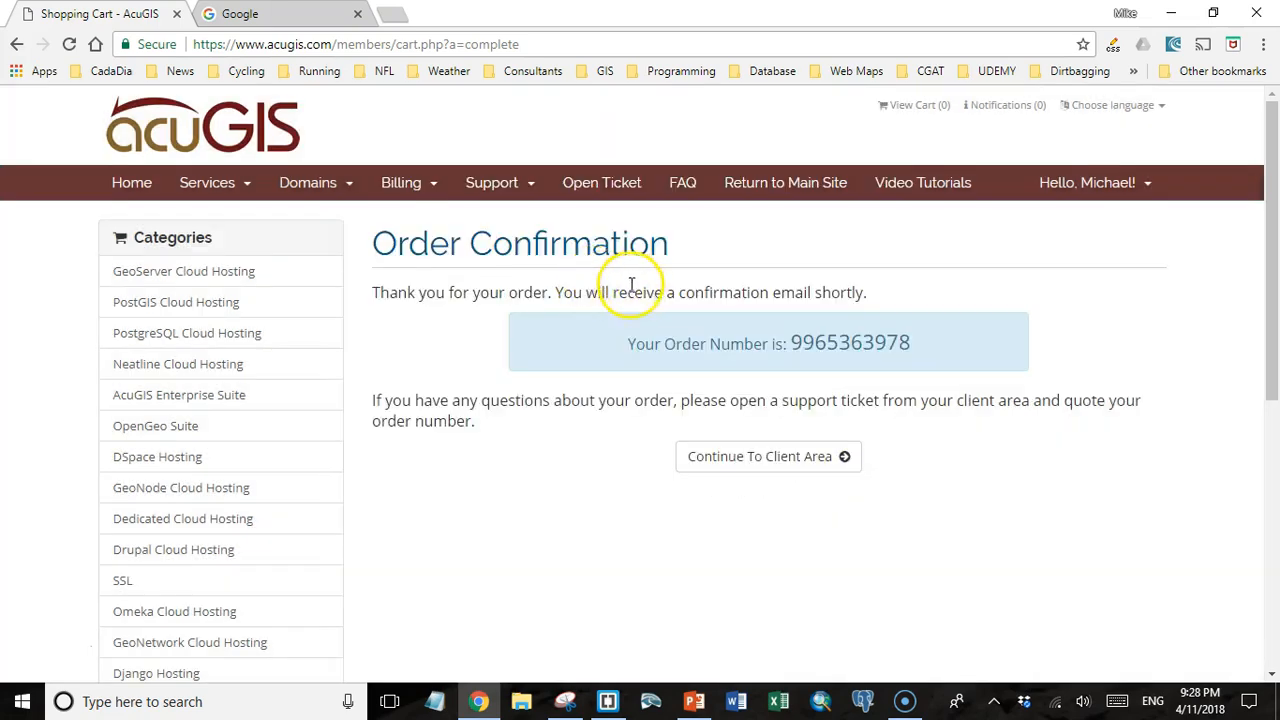
click(758, 460)
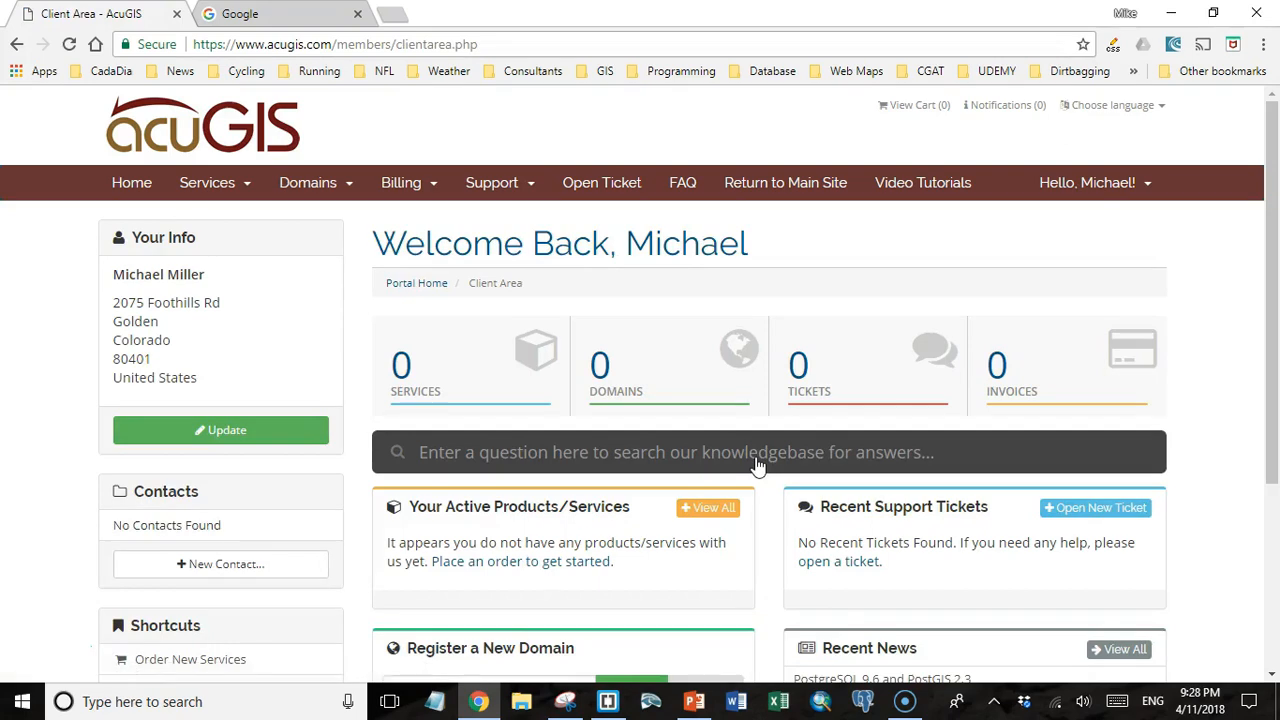
scroll(680, 430, down, 1)
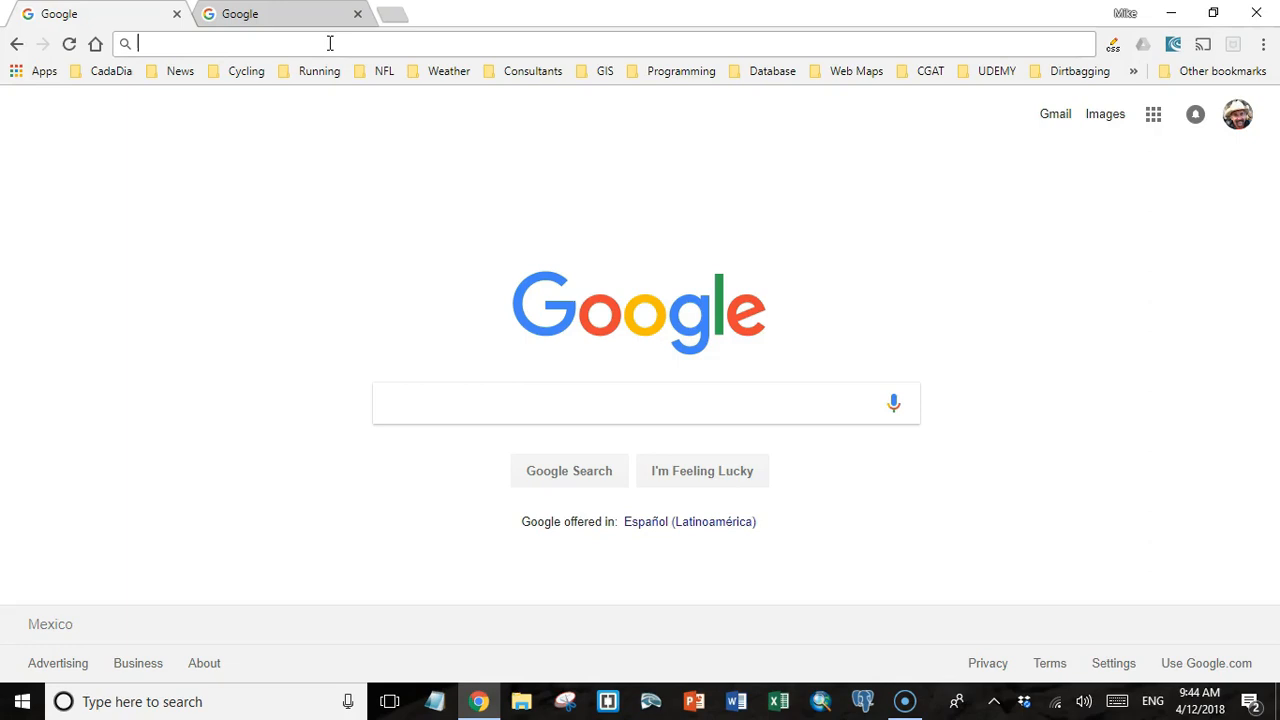
Go to acugis.com and log in to the client account with the saved credentials.
text(acug)
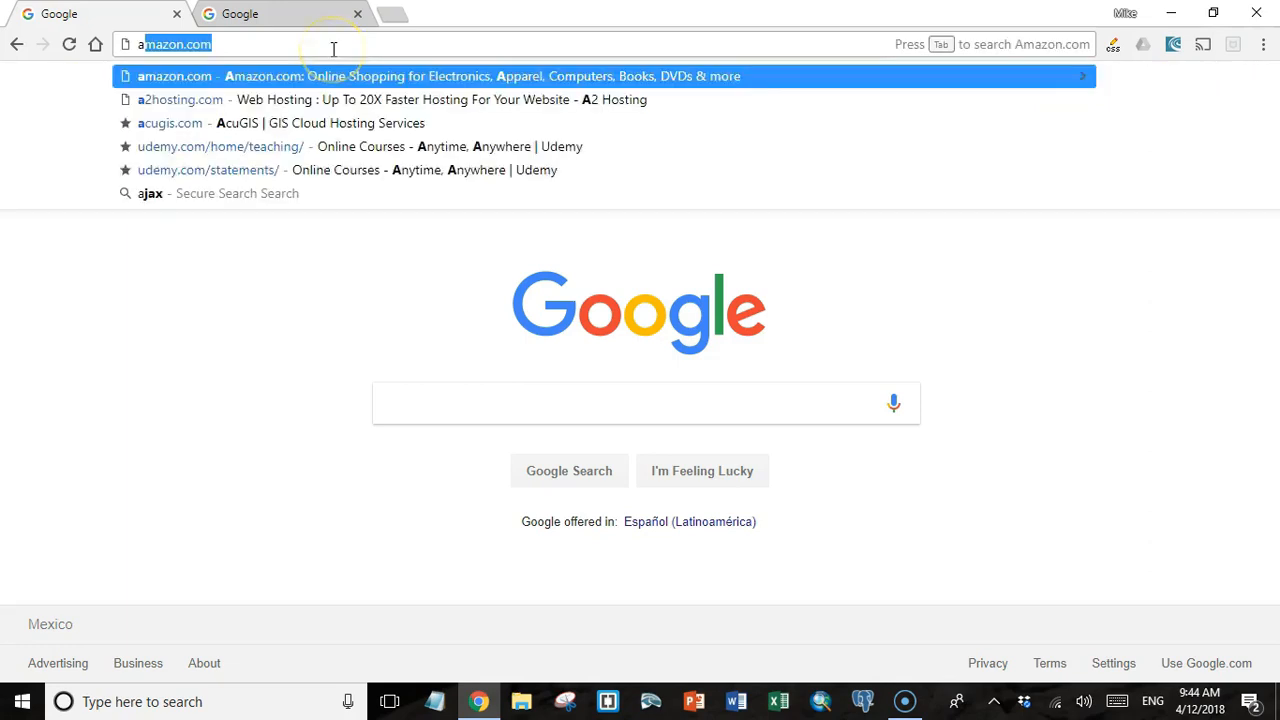
text(is)
key(Return)
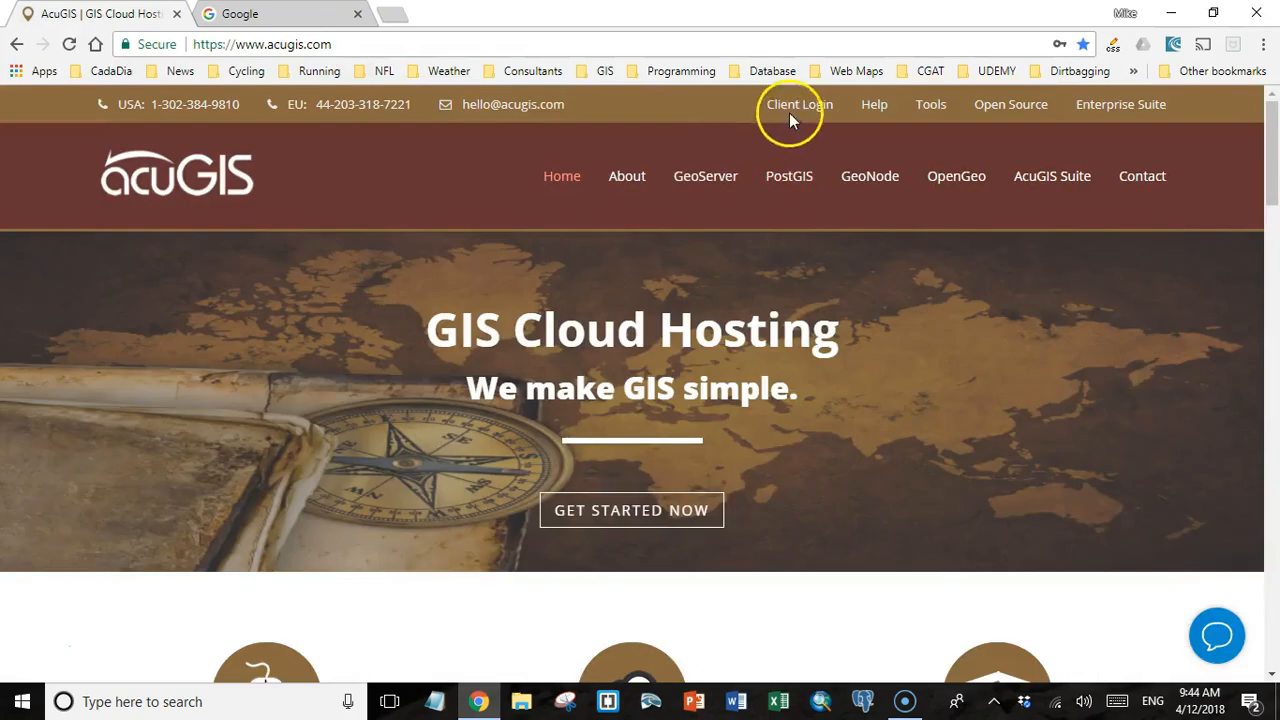
click(793, 103)
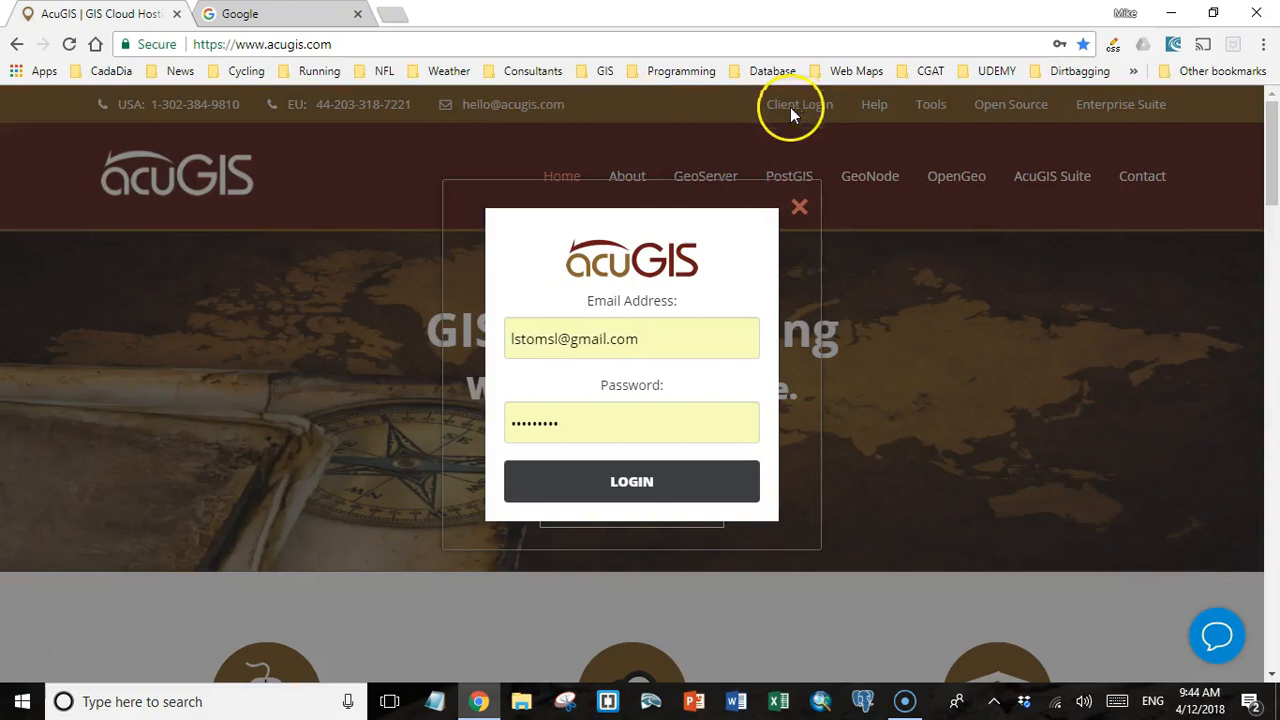
click(625, 482)
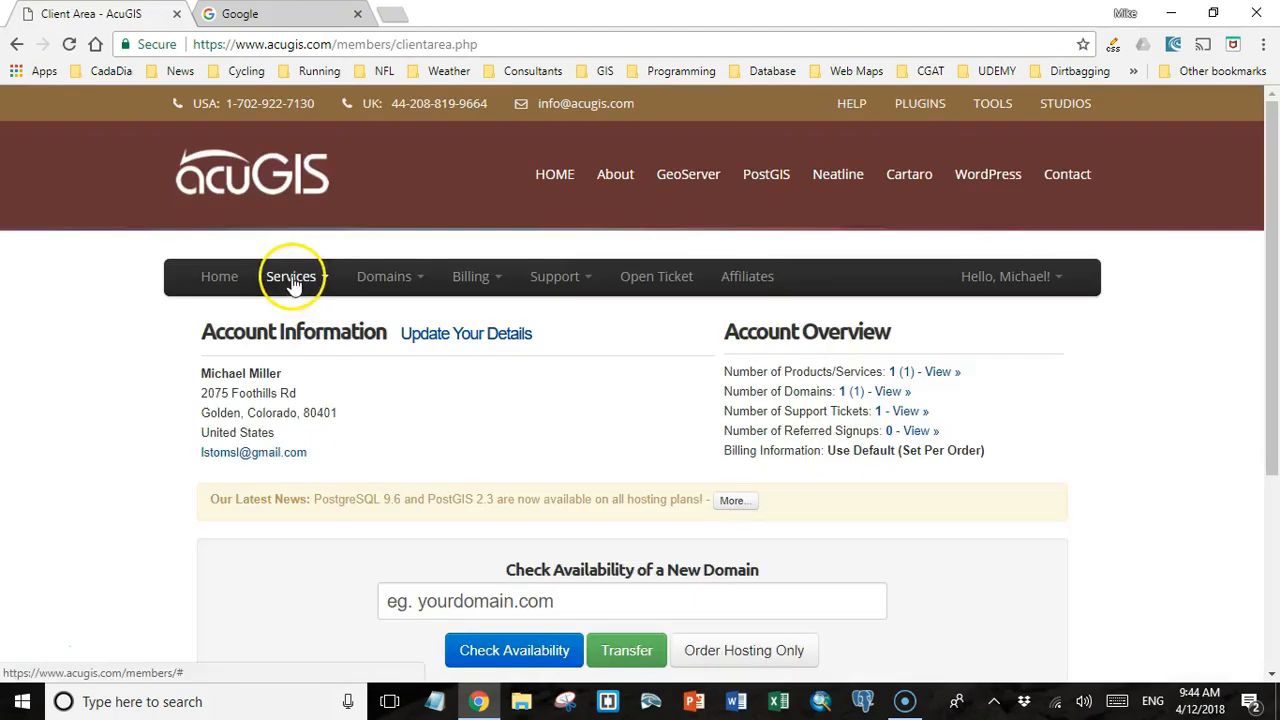
View the details of the PostGIS 1 hosting service for korimageo.com and log in to its cPanel.
click(292, 281)
click(300, 310)
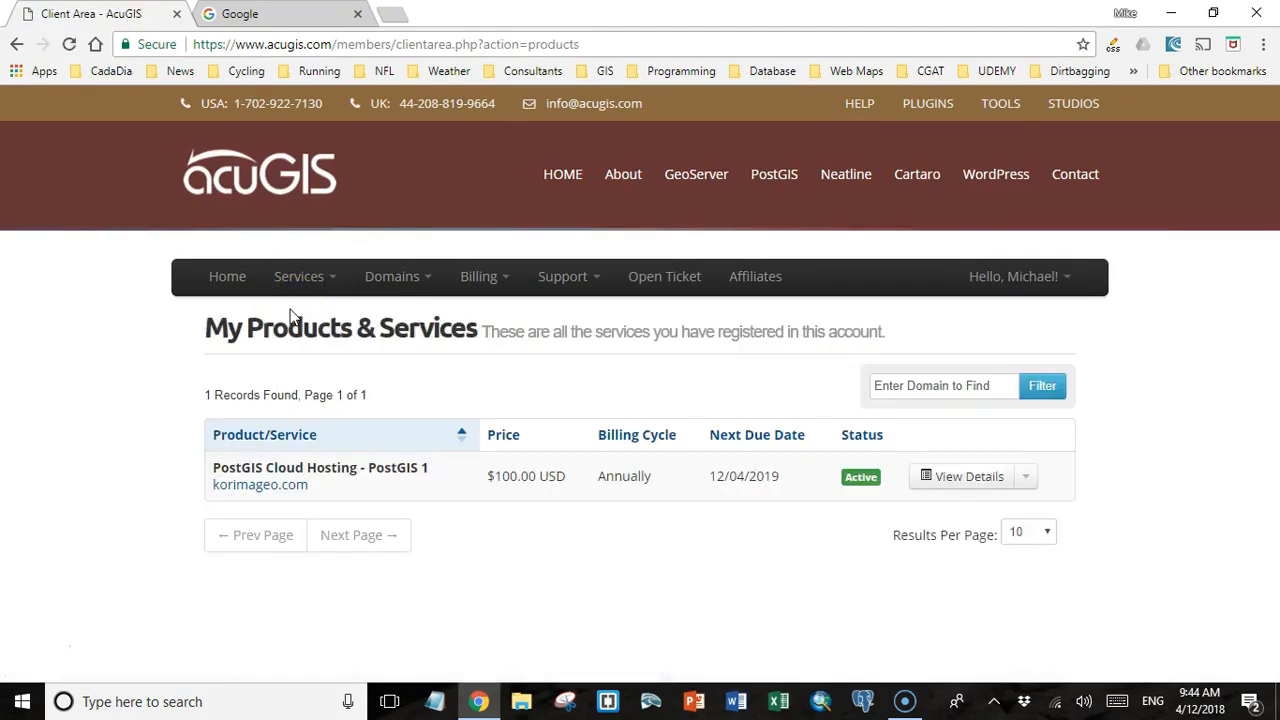
click(948, 483)
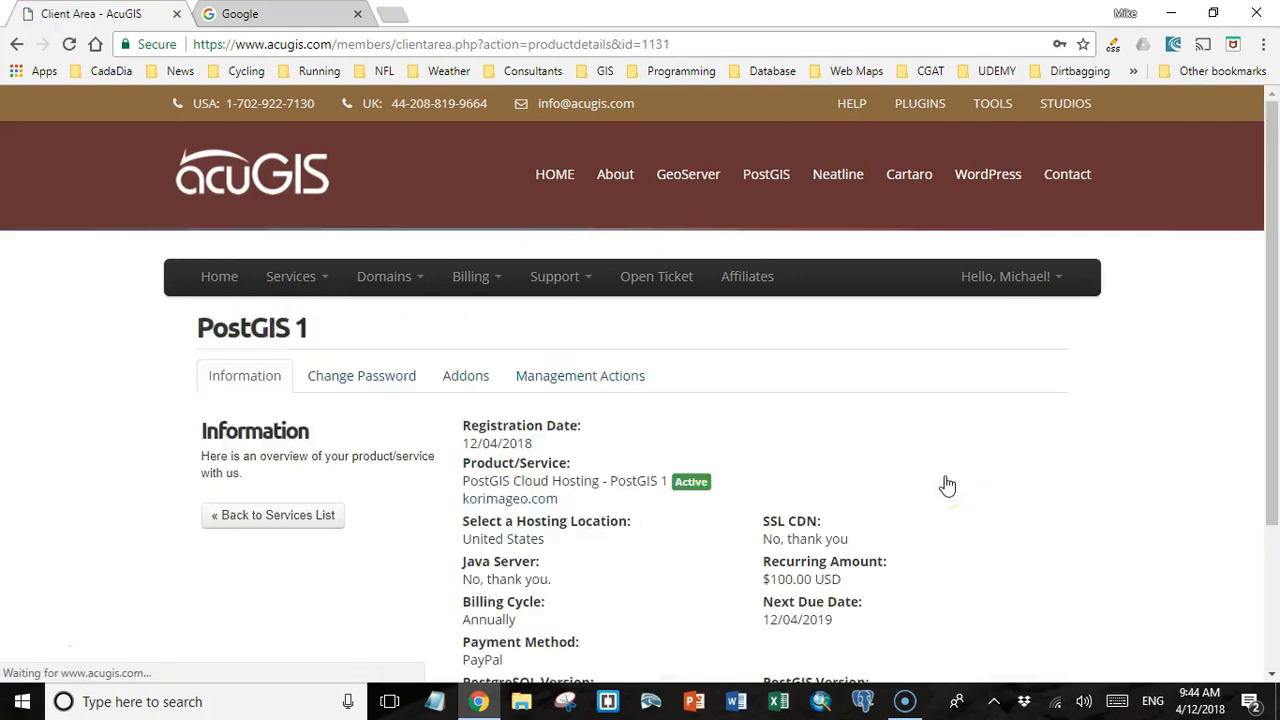
scroll(800, 500, down, 2)
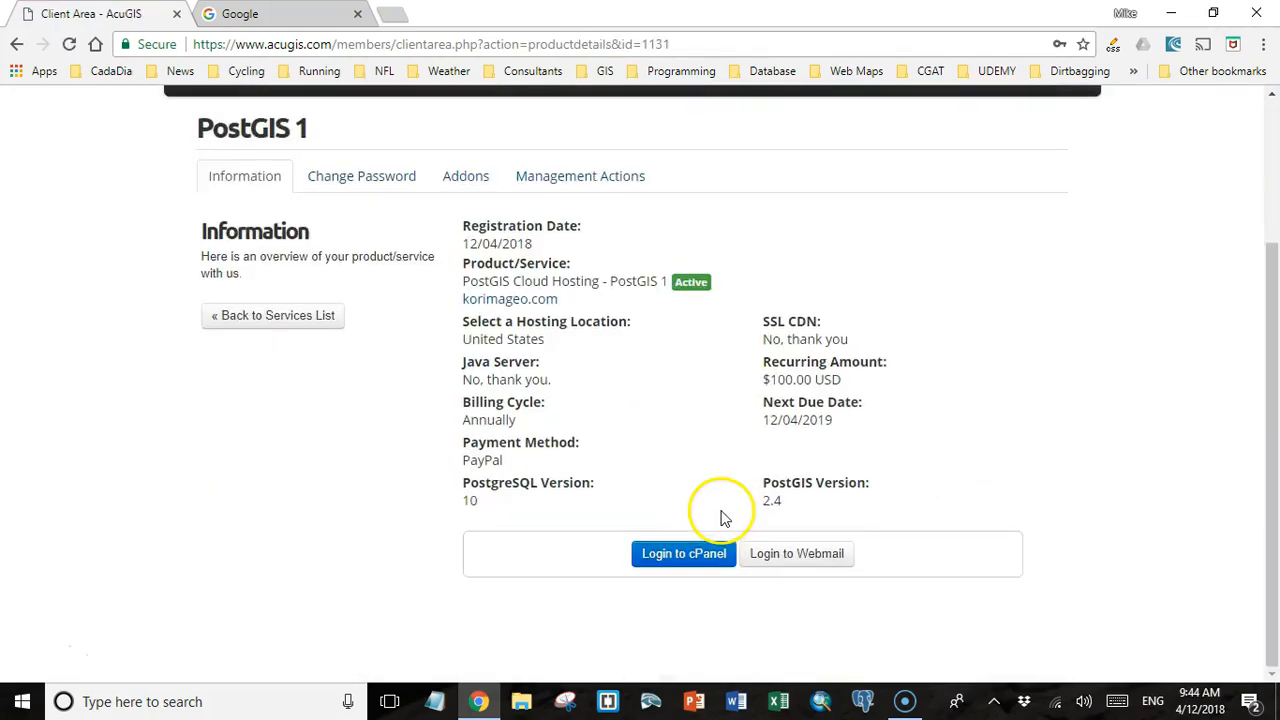
click(677, 560)
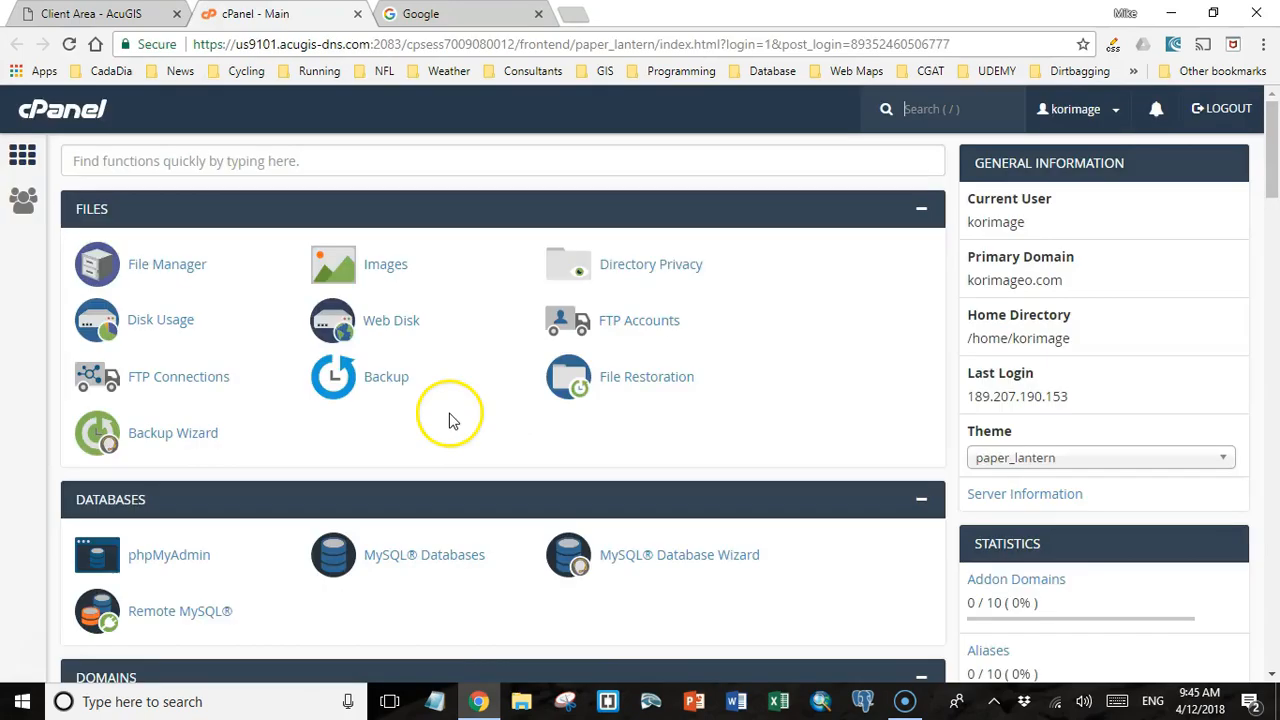
Look through the cPanel main page at the file, database, domain and PostgreSQL tools.
scroll(450, 418, down, 3)
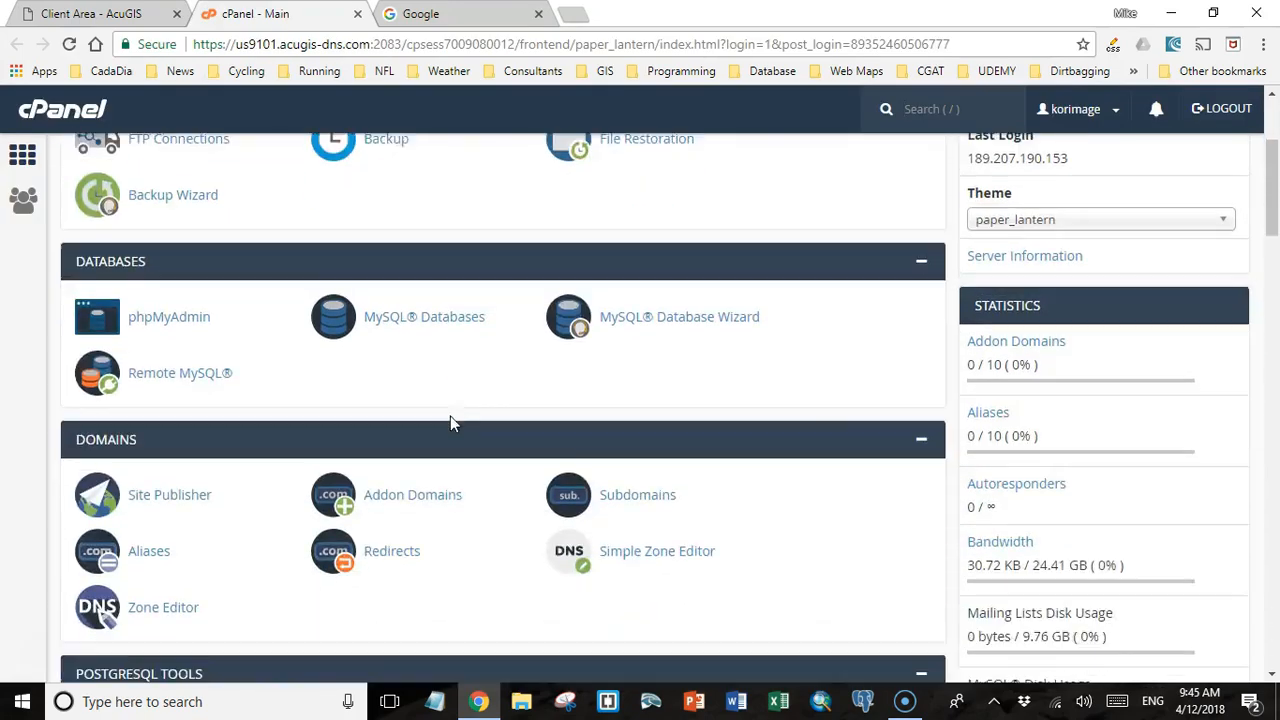
scroll(451, 423, up, 3)
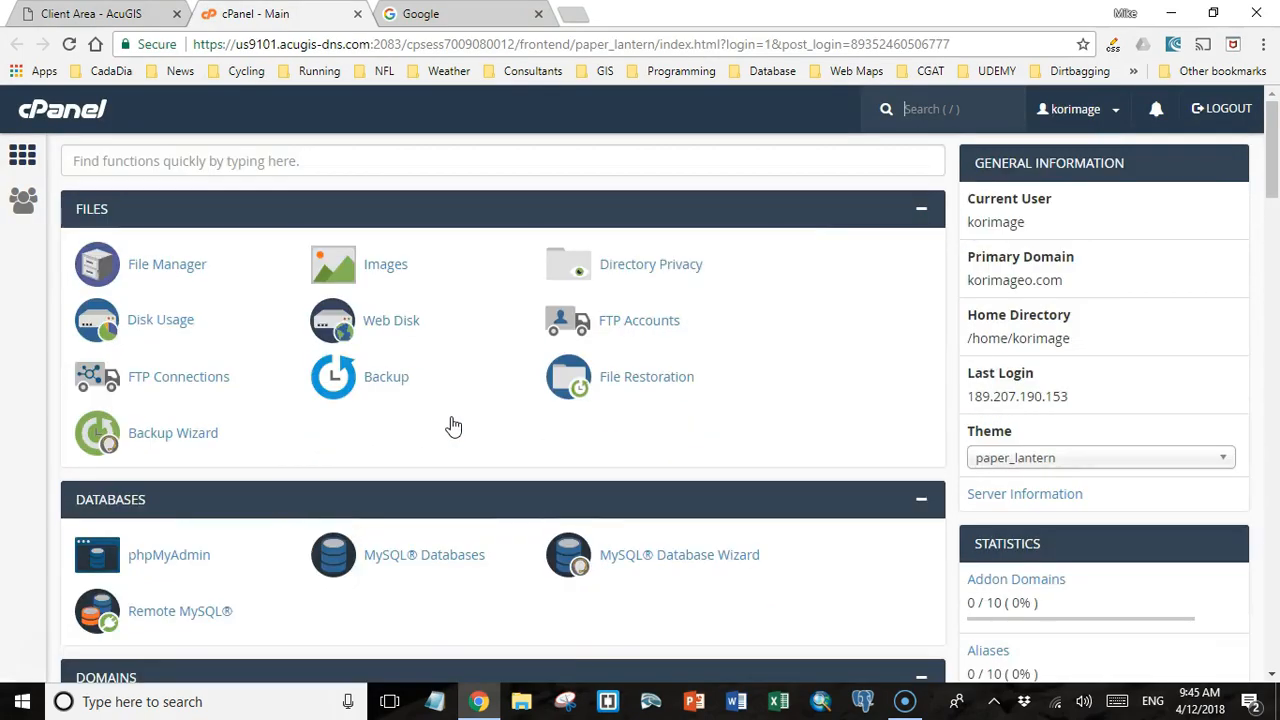
scroll(453, 426, down, 4)
scroll(453, 426, up, 1)
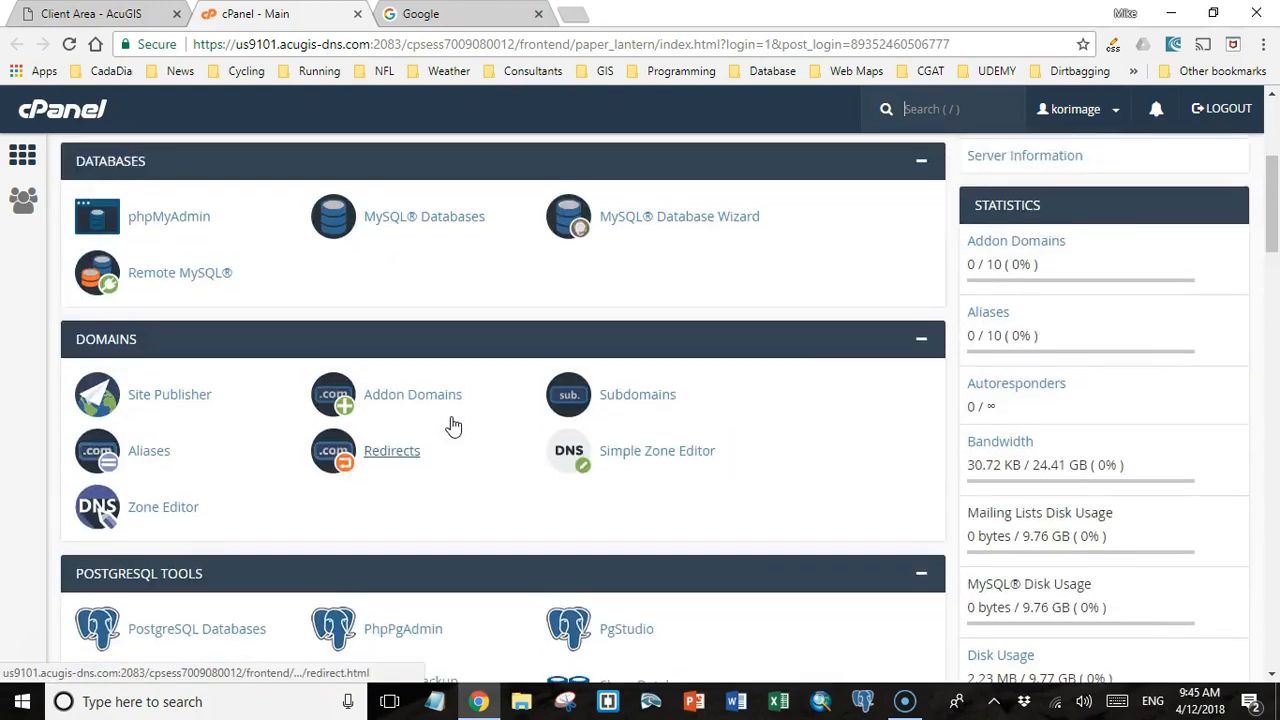
scroll(453, 426, up, 2)
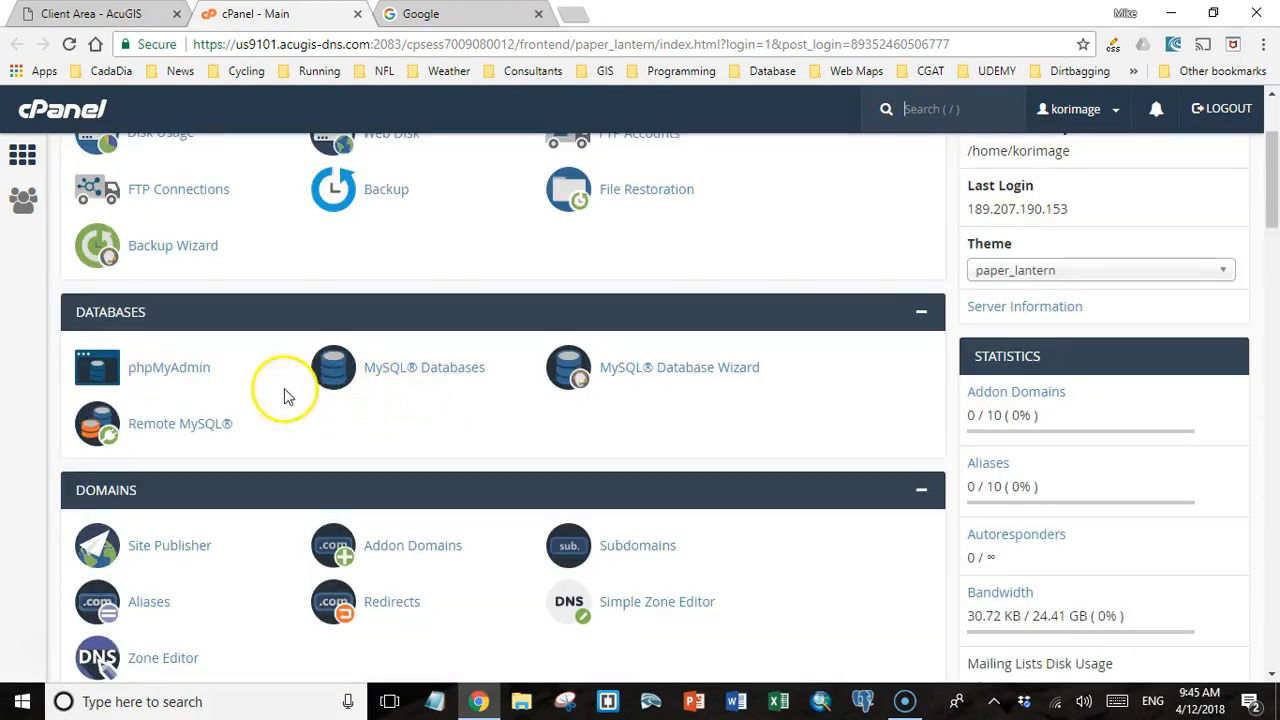
scroll(366, 428, down, 4)
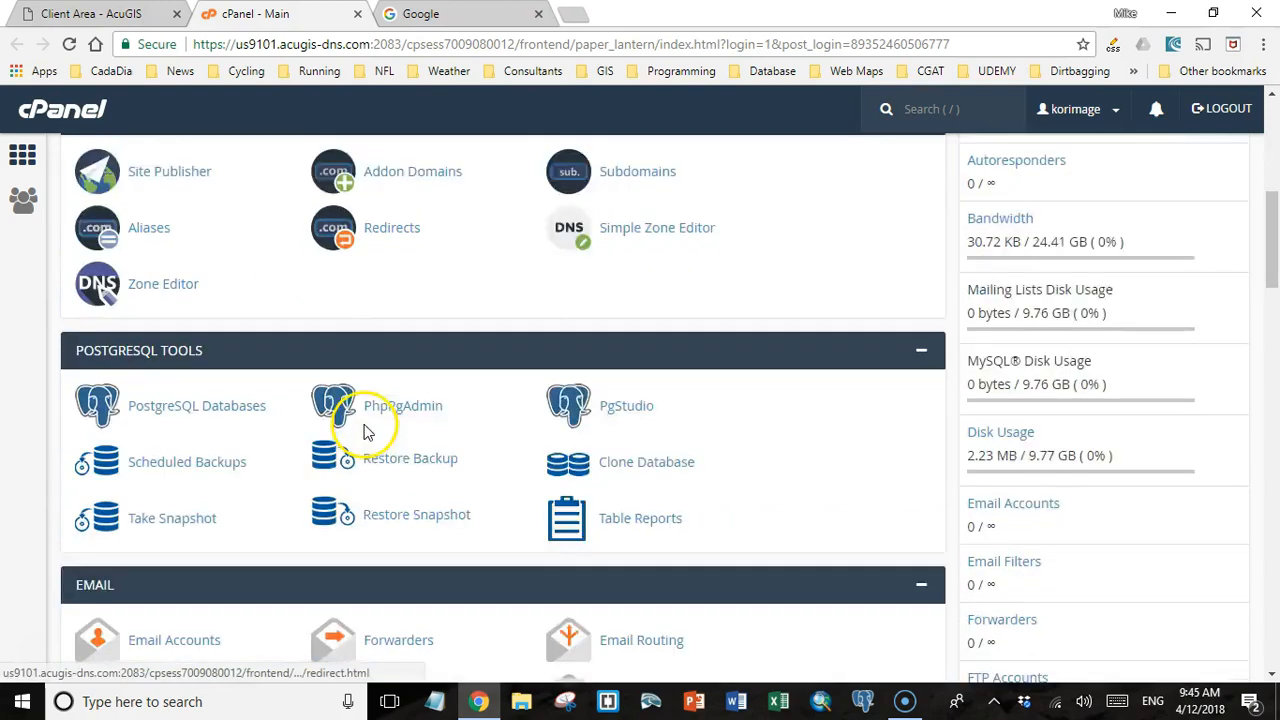
scroll(366, 428, down, 1)
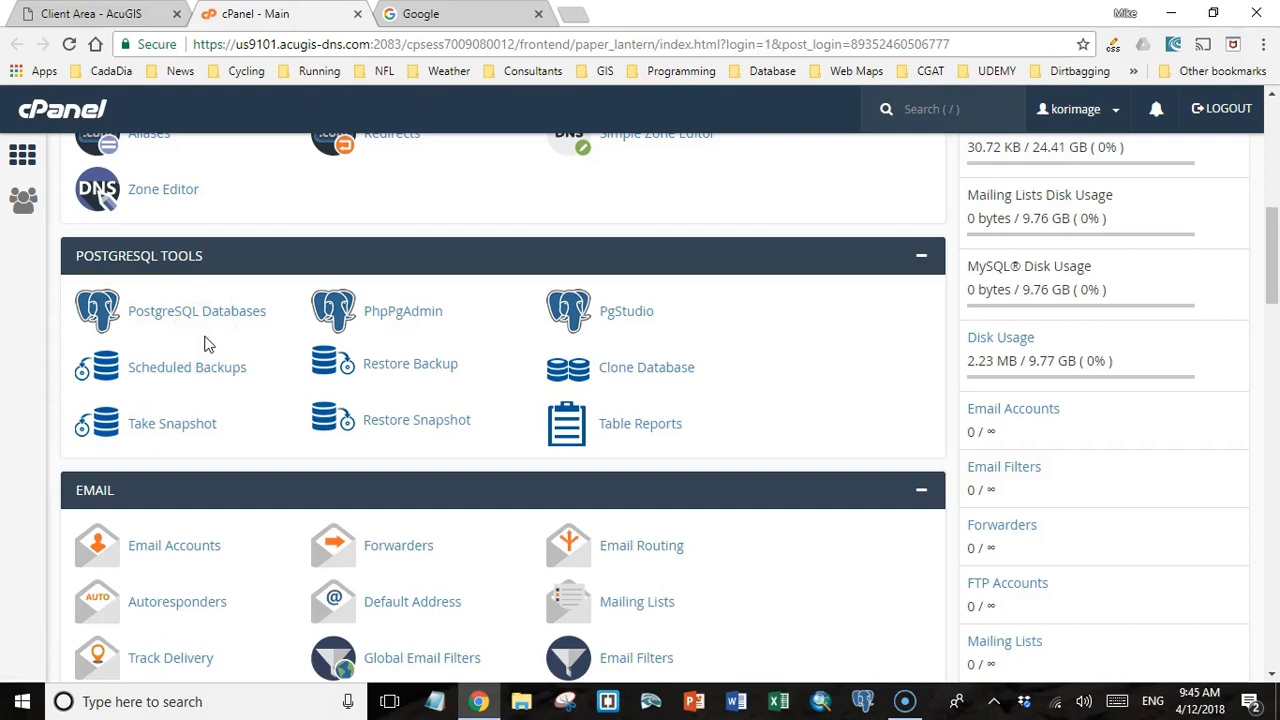
Open PhpPgAdmin and try to log in to the PostgreSQL server with the account username and password.
click(395, 318)
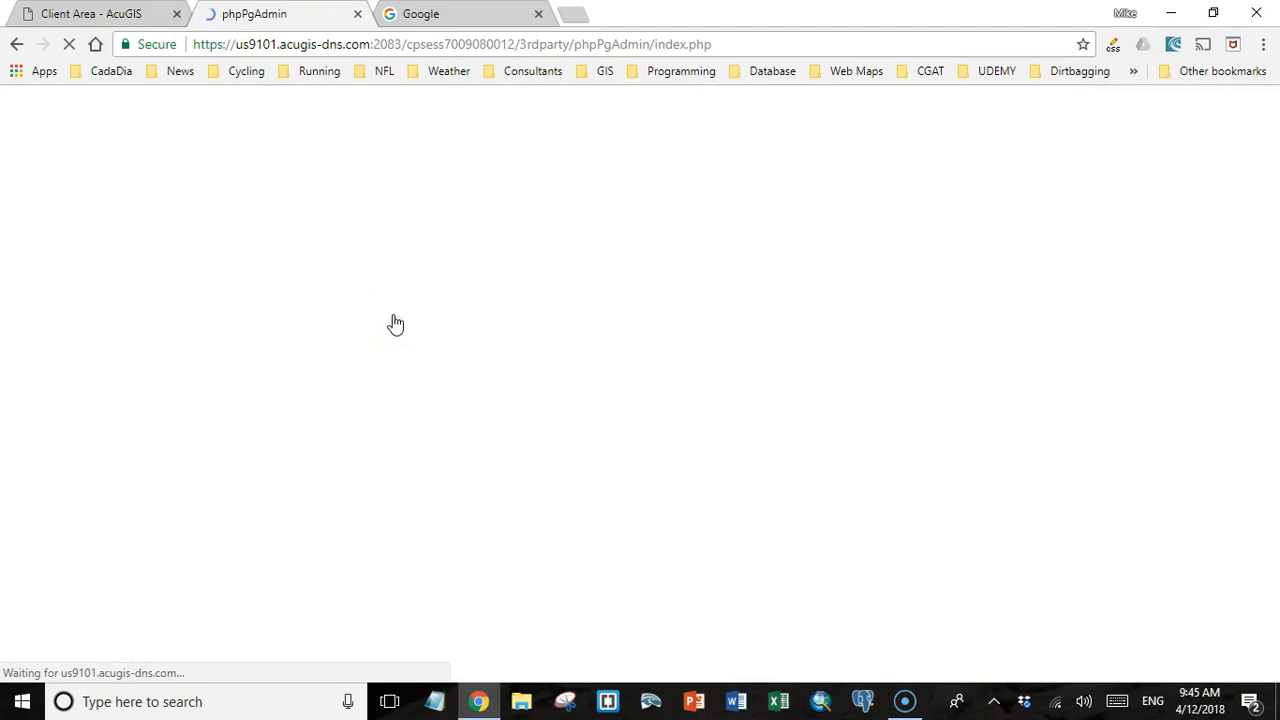
click(60, 165)
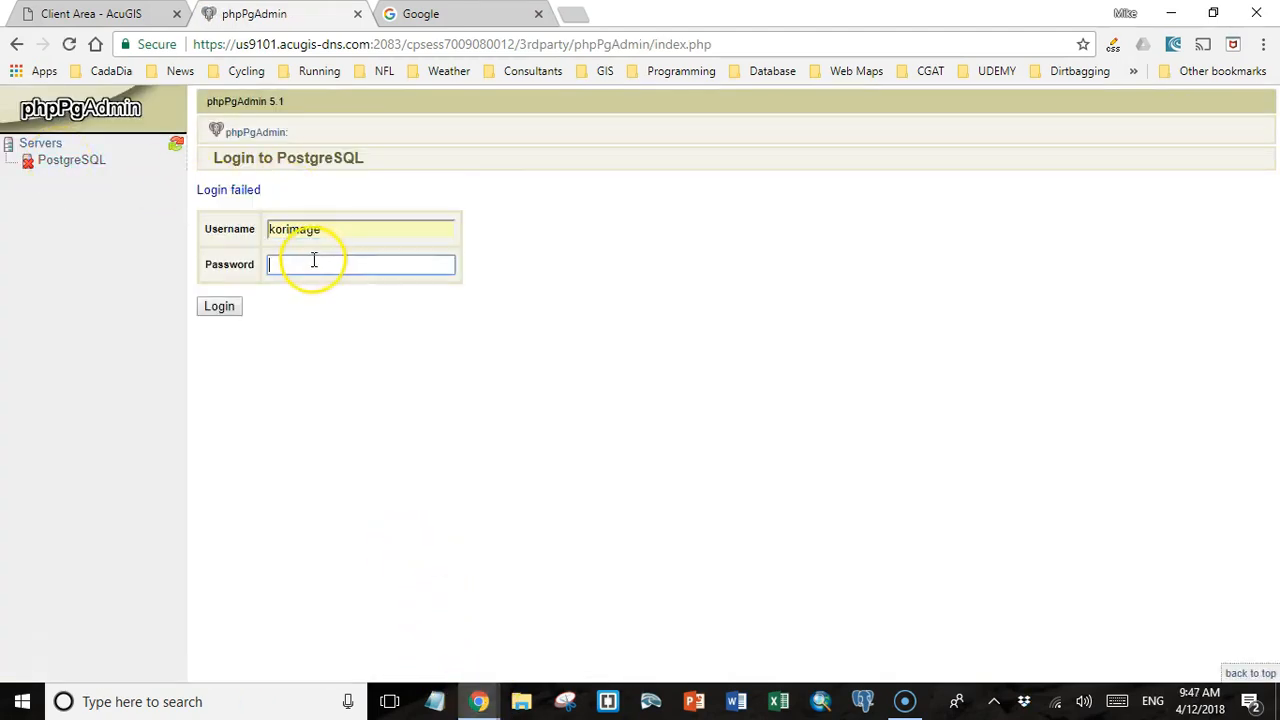
click(219, 306)
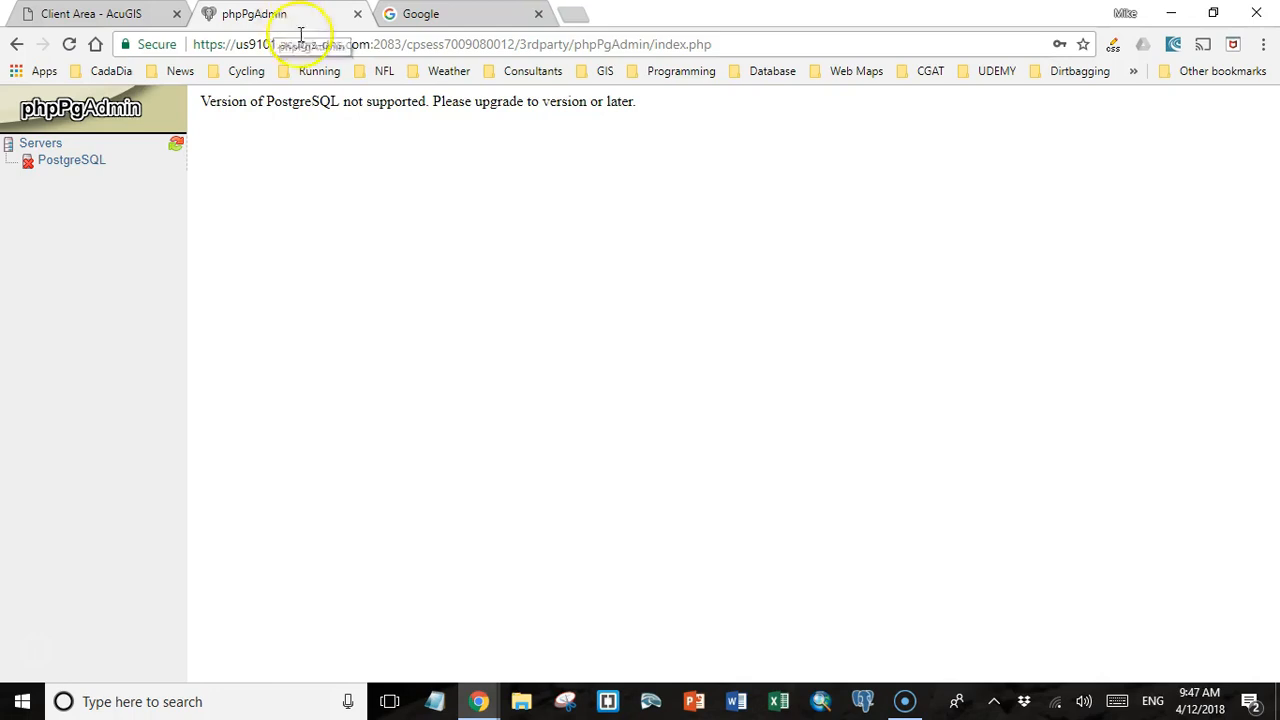
Return to the cPanel main page and open the PostgreSQL Databases tool.
click(127, 25)
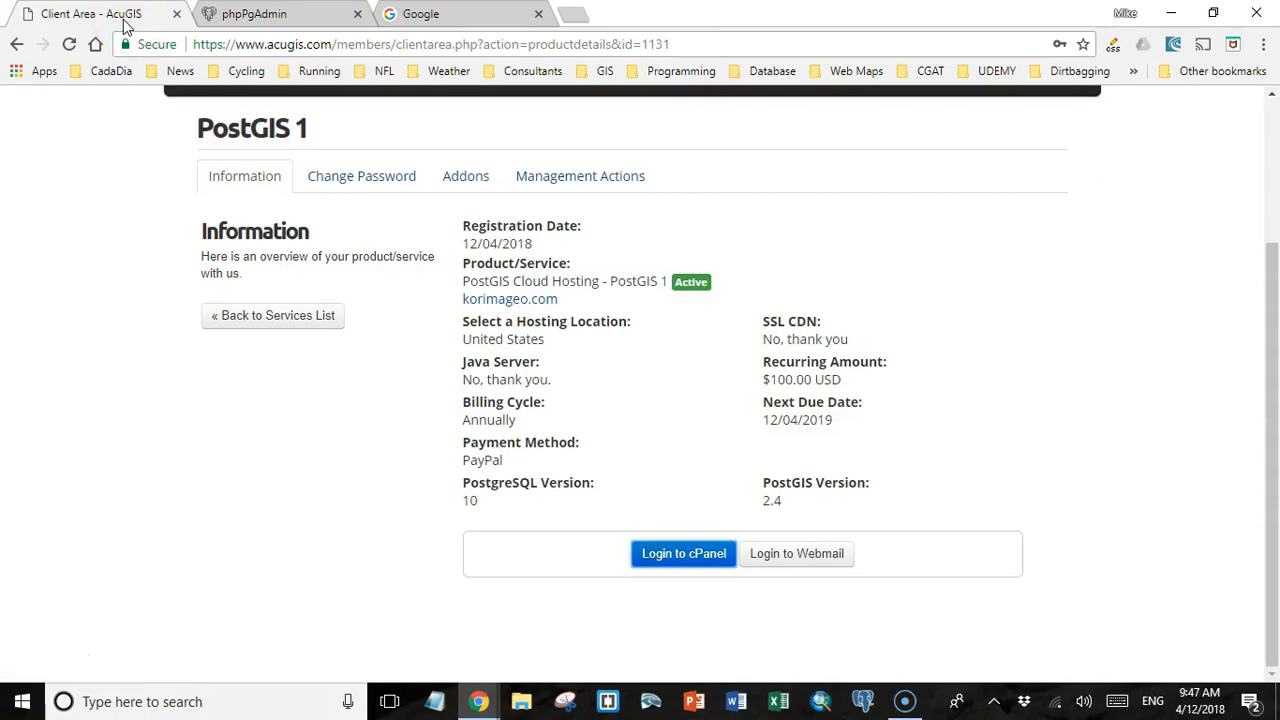
scroll(430, 355, down, 9)
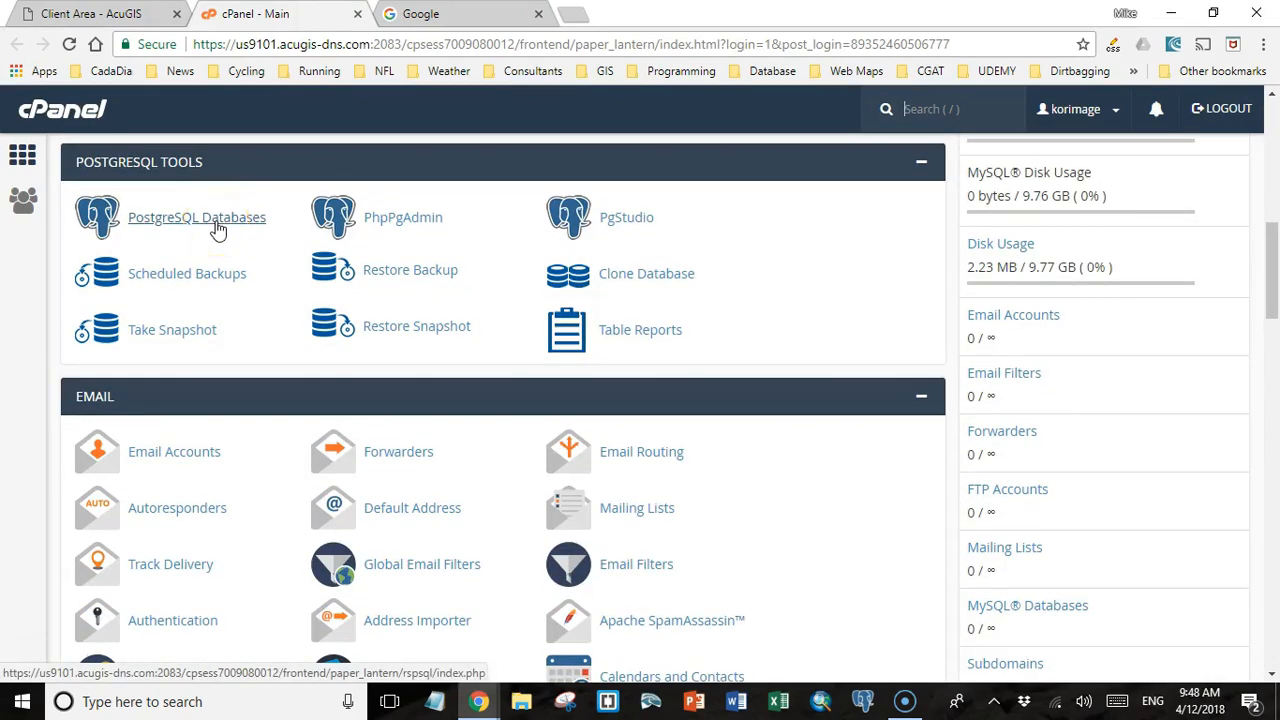
click(214, 224)
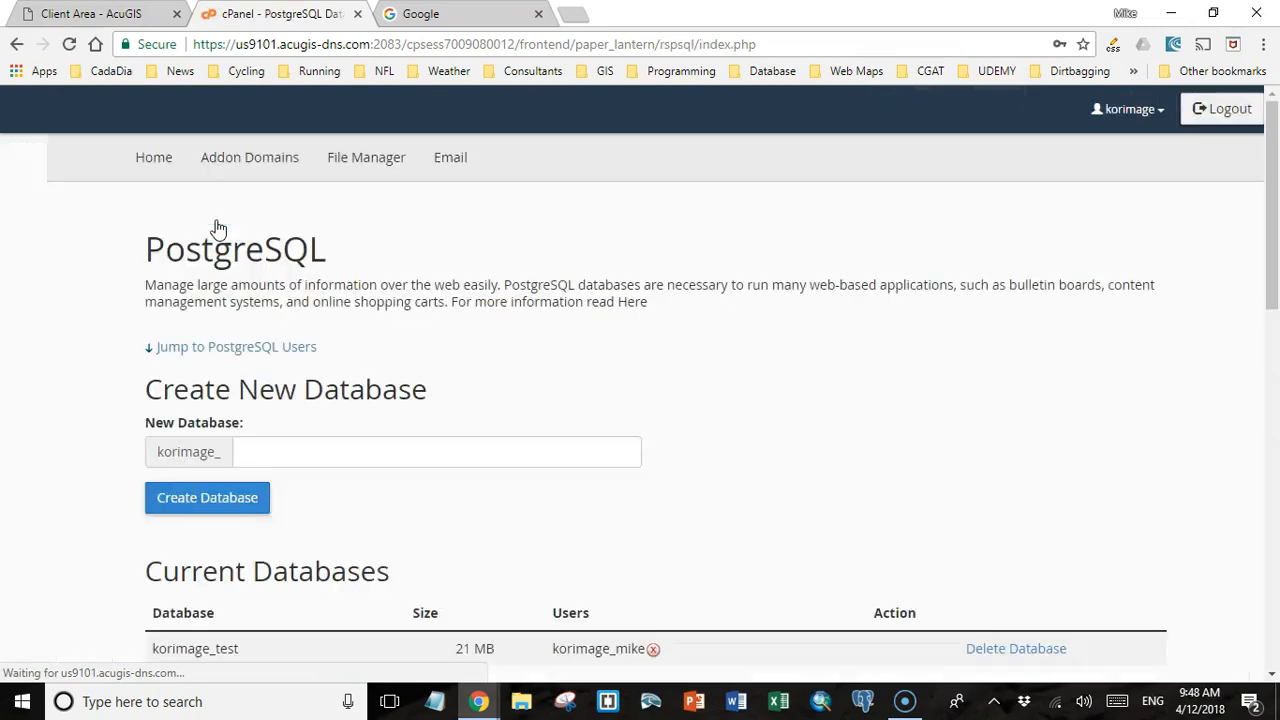
Create a new PostgreSQL database named korimage_test_gis and go back to the database management page.
click(268, 446)
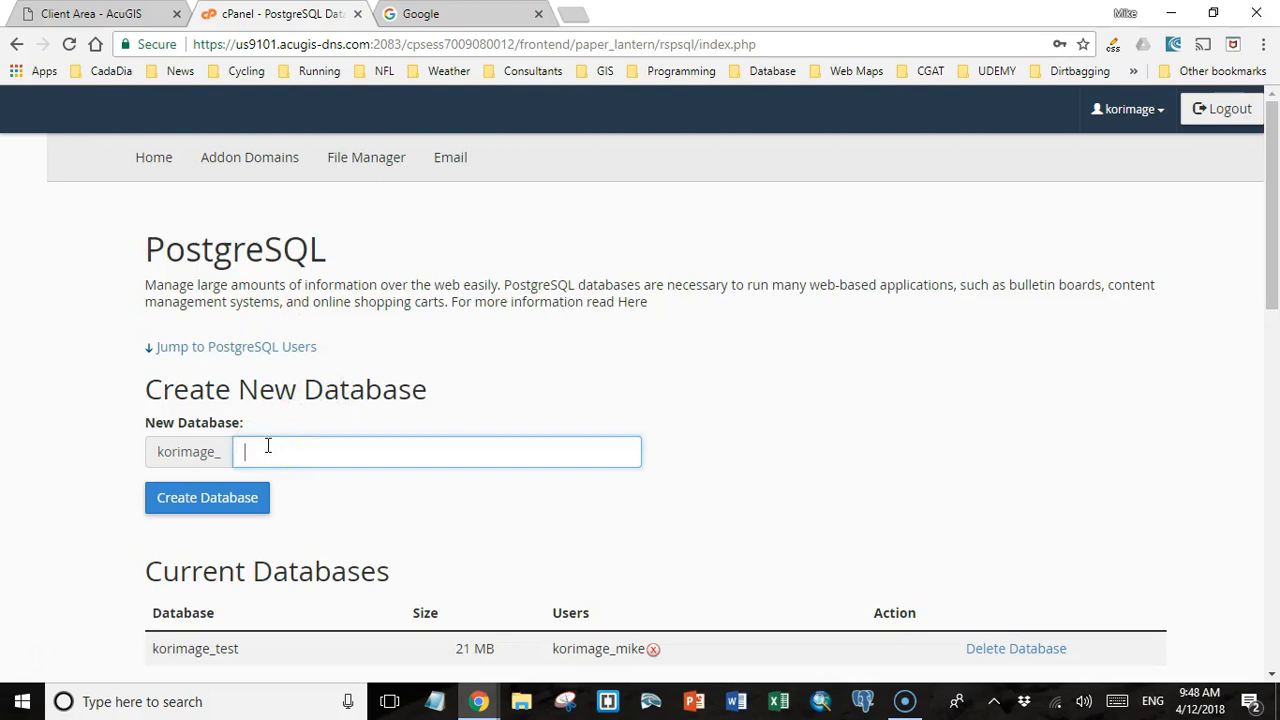
text(test_gis)
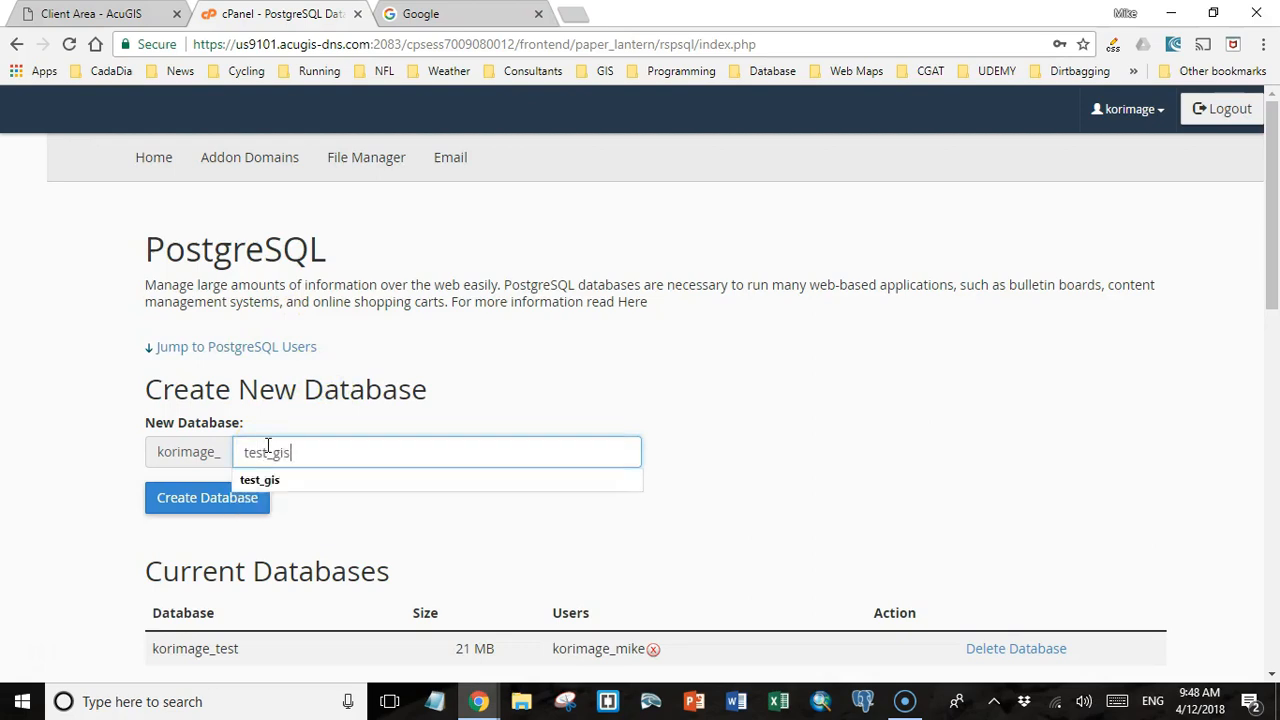
click(180, 498)
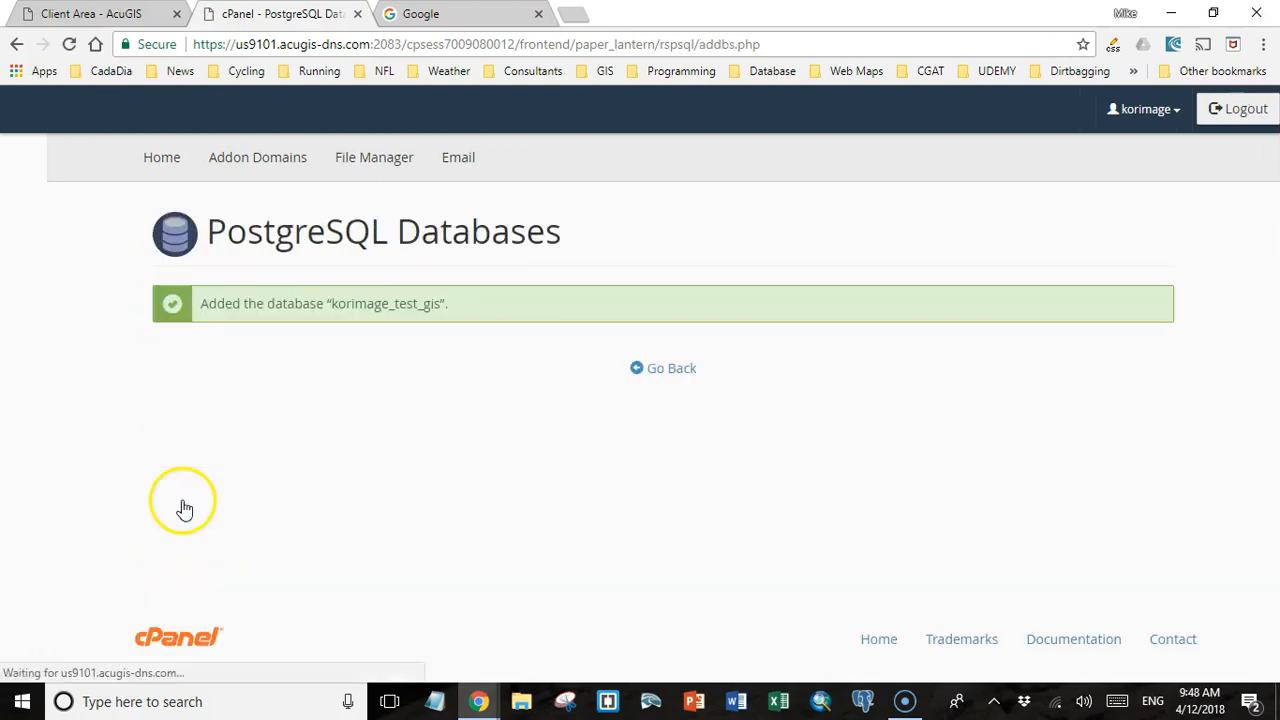
click(641, 368)
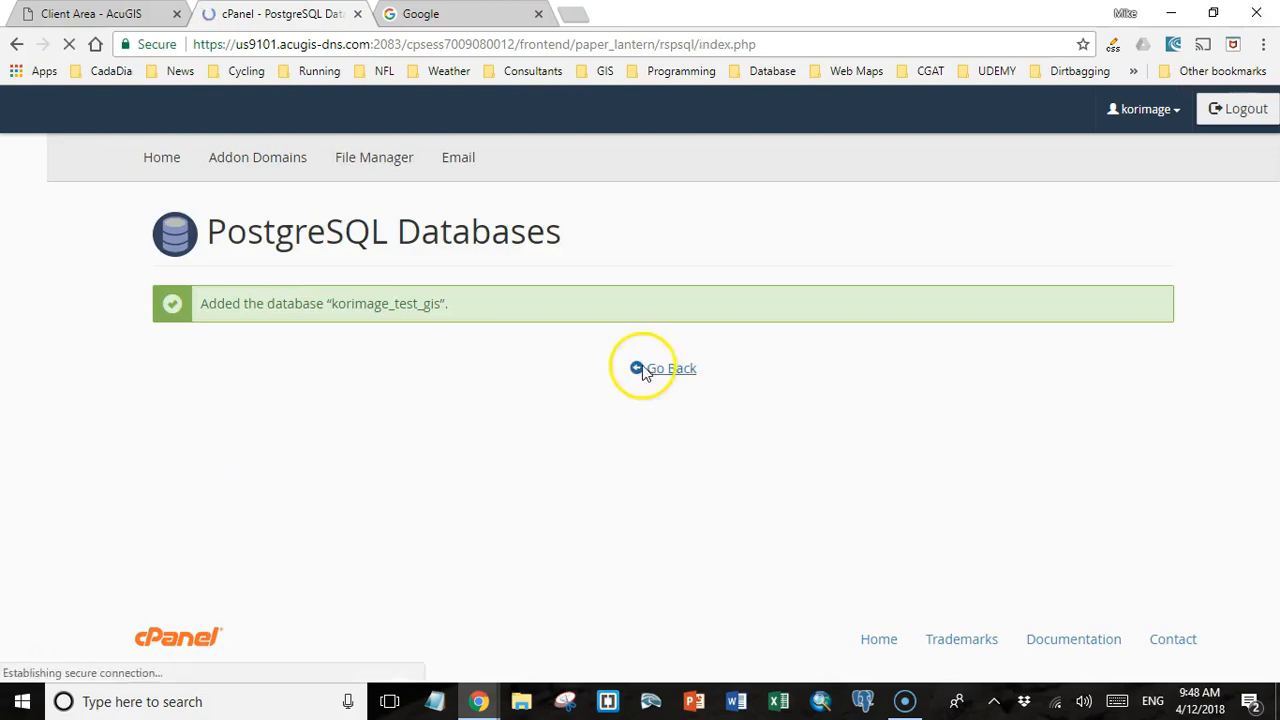
Add a new PostgreSQL user named korimage_admin, enter its password, and go back to the database management page.
scroll(334, 430, down, 1)
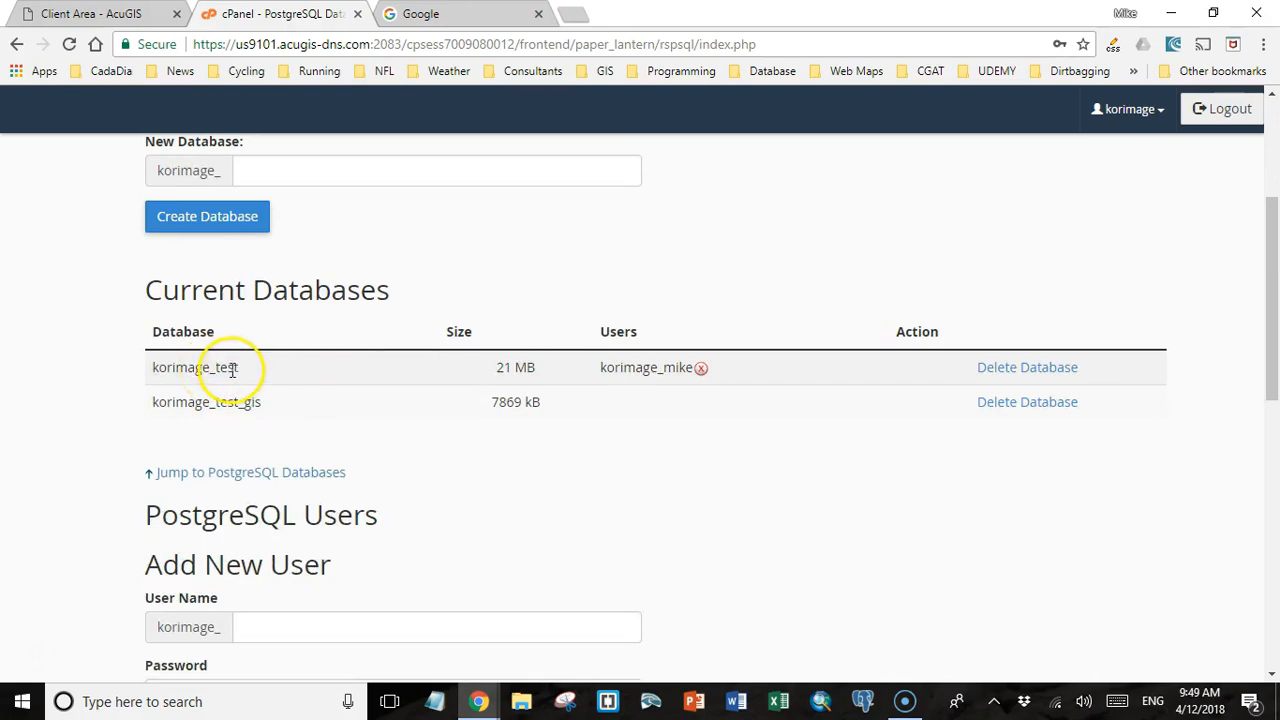
scroll(263, 434, down, 4)
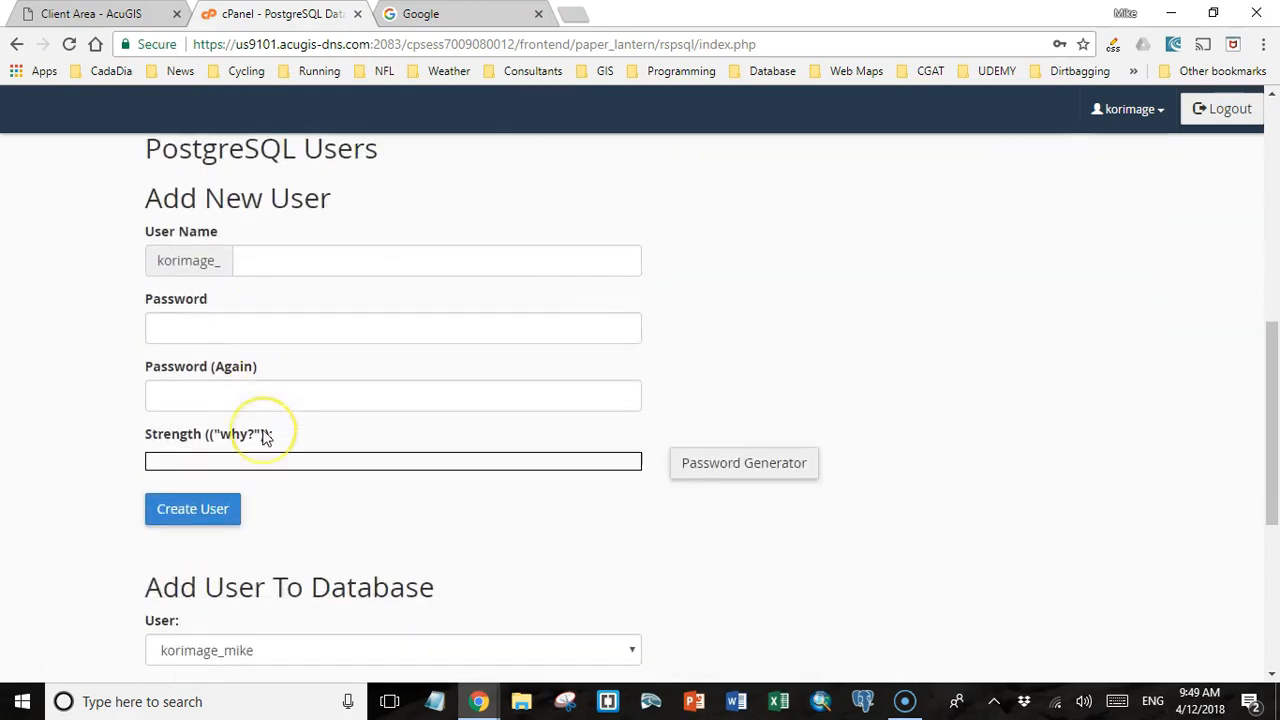
scroll(263, 441, up, 1)
click(262, 348)
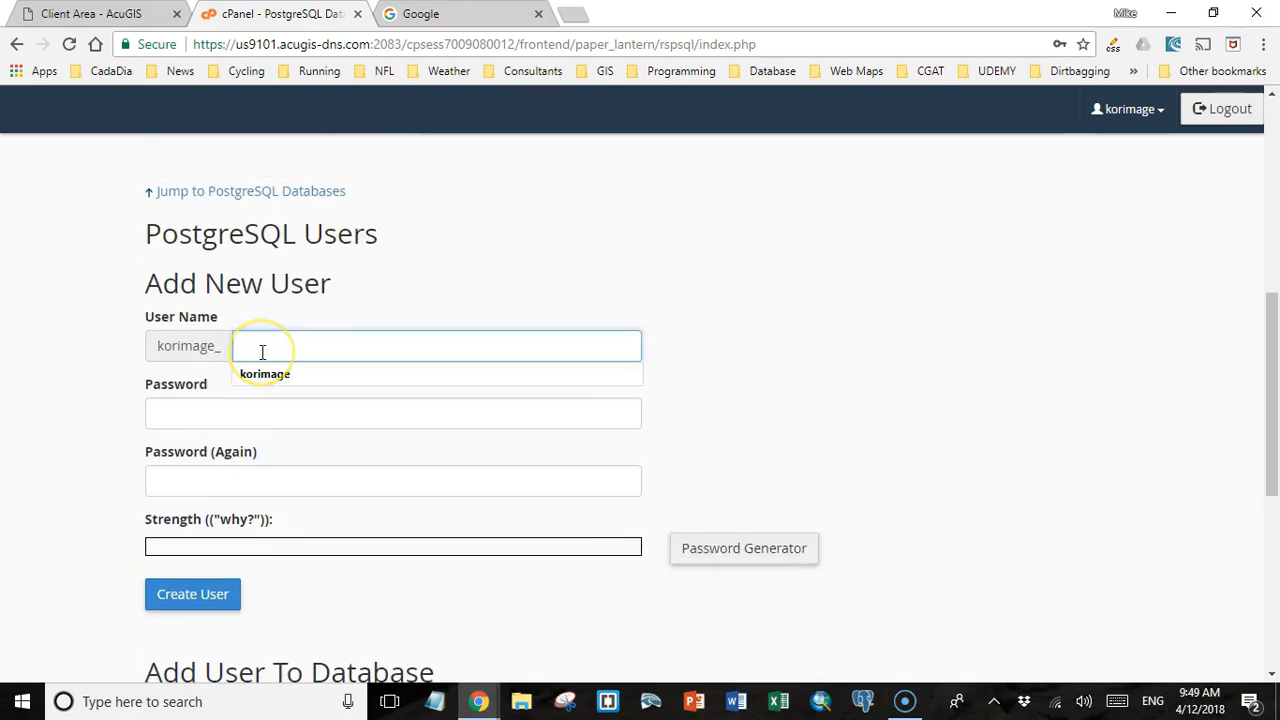
text(admin)
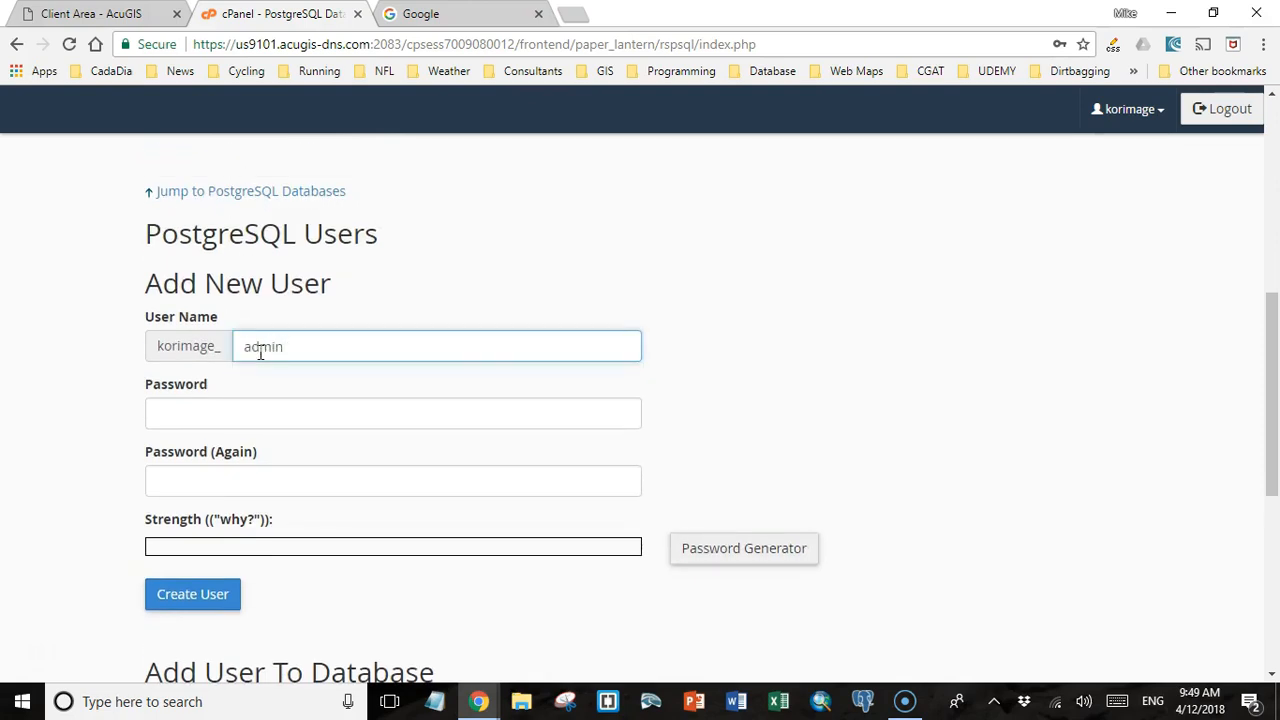
click(229, 413)
text(ad)
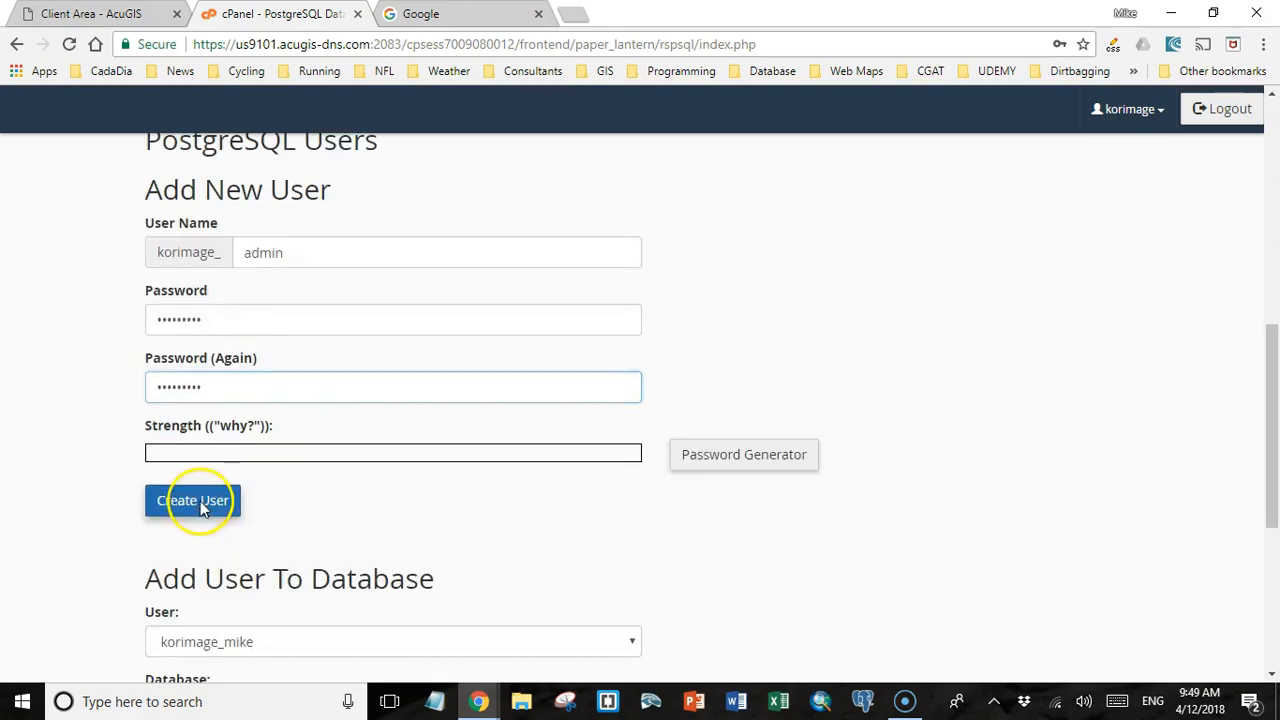
click(203, 509)
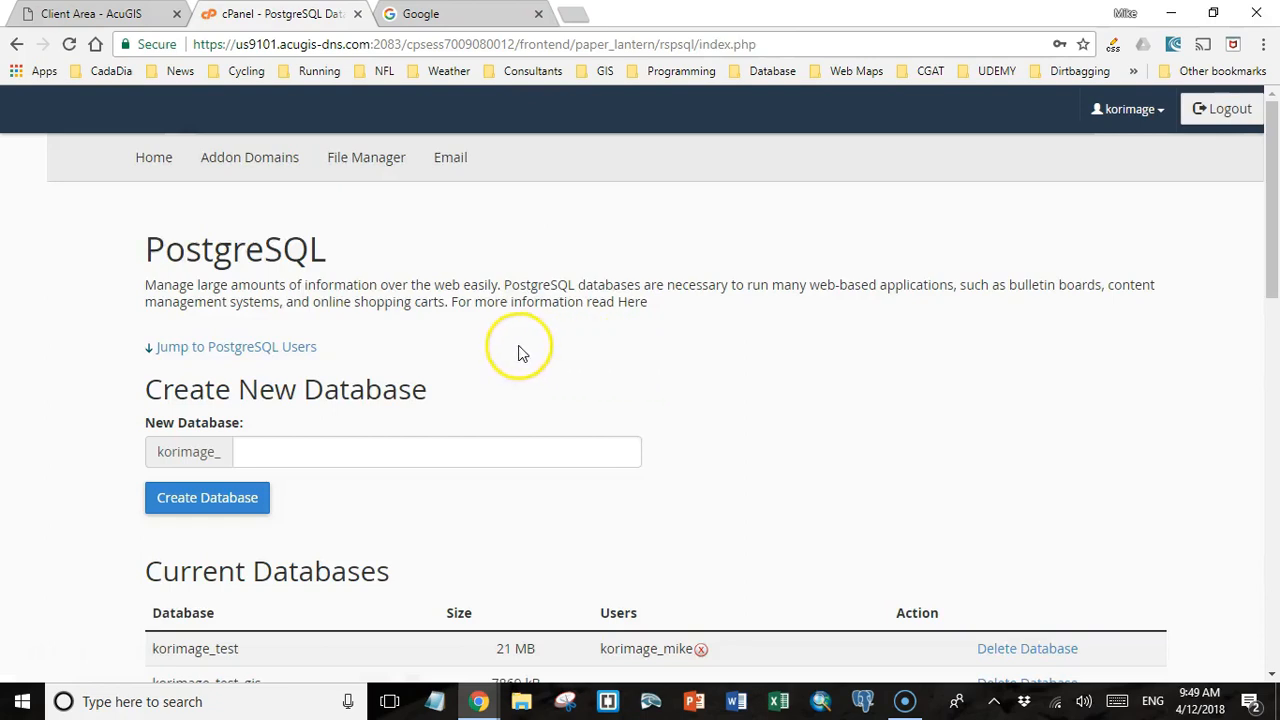
click(510, 351)
Add the user korimage_admin to the korimage_test_gis database and check the assignment in the current databases list.
scroll(510, 351, down, 7)
click(503, 348)
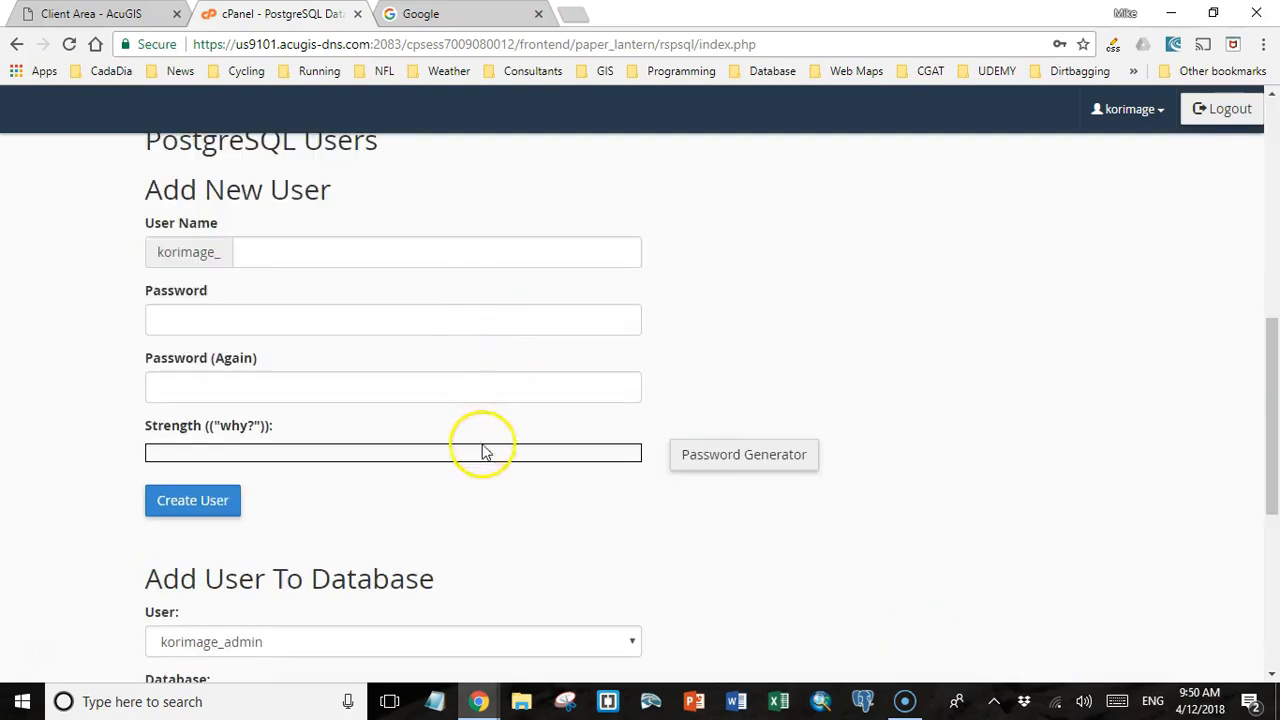
scroll(481, 452, down, 1)
scroll(481, 455, down, 1)
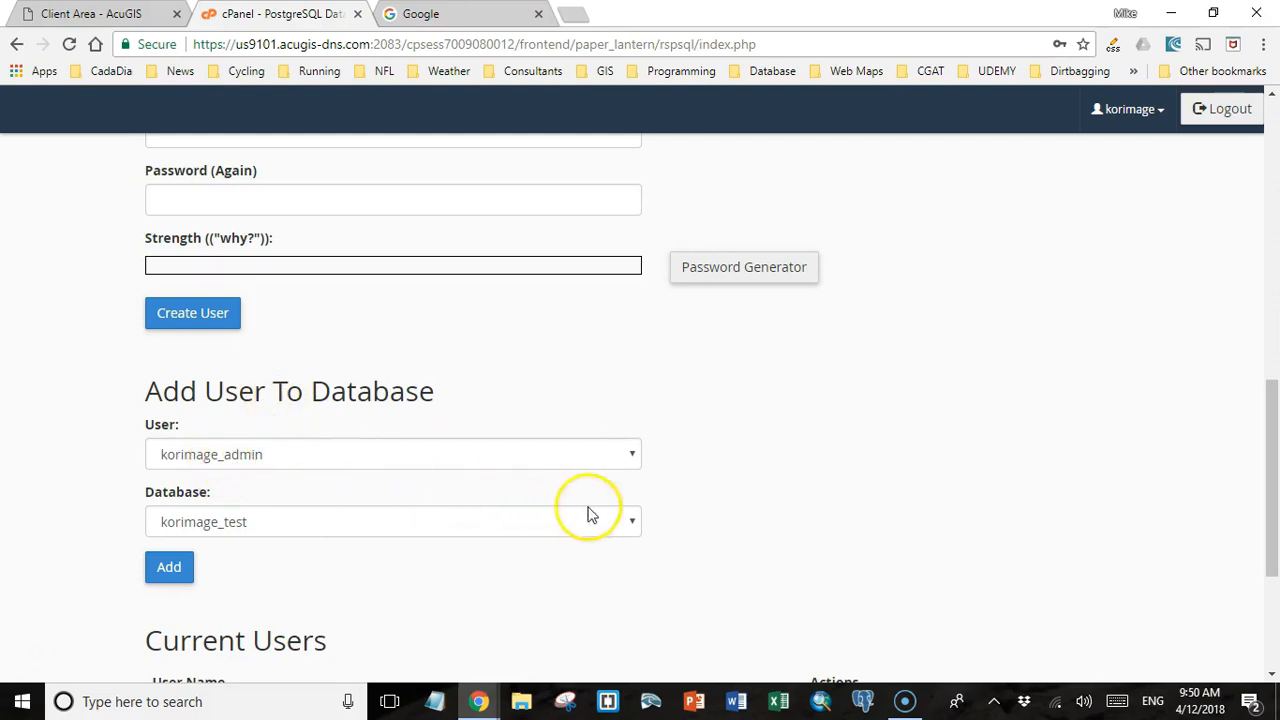
click(631, 524)
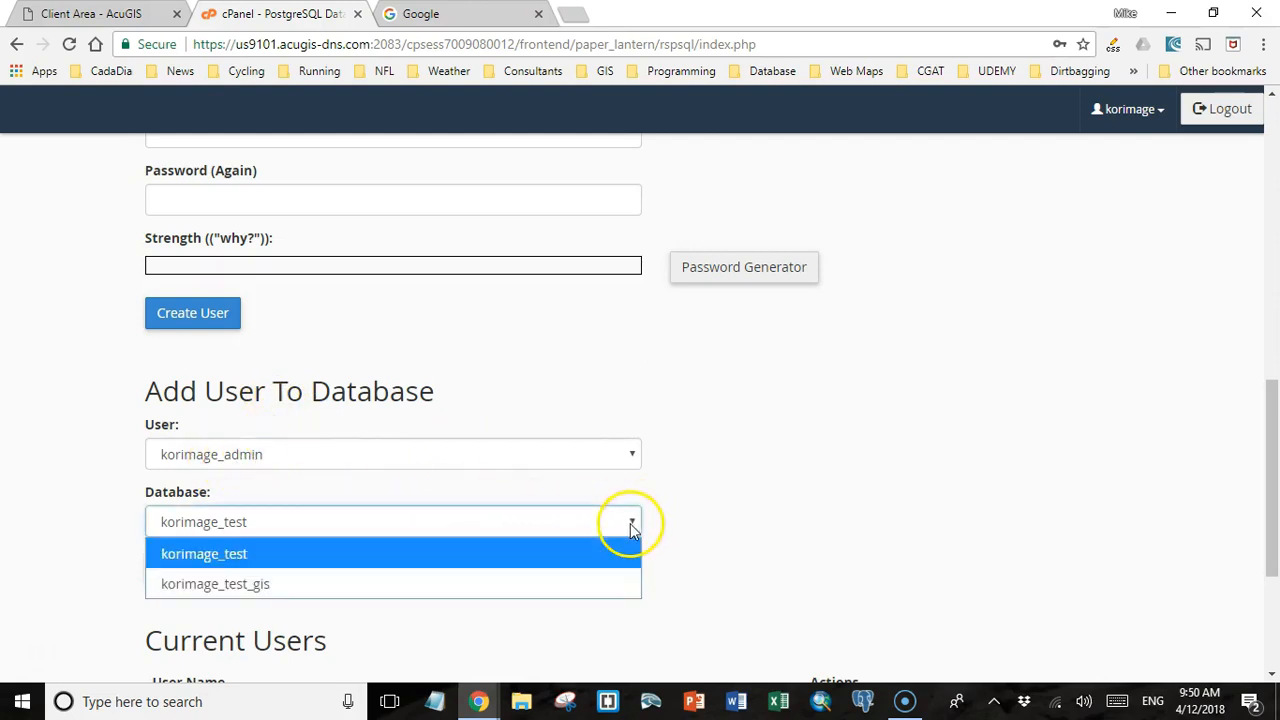
click(583, 582)
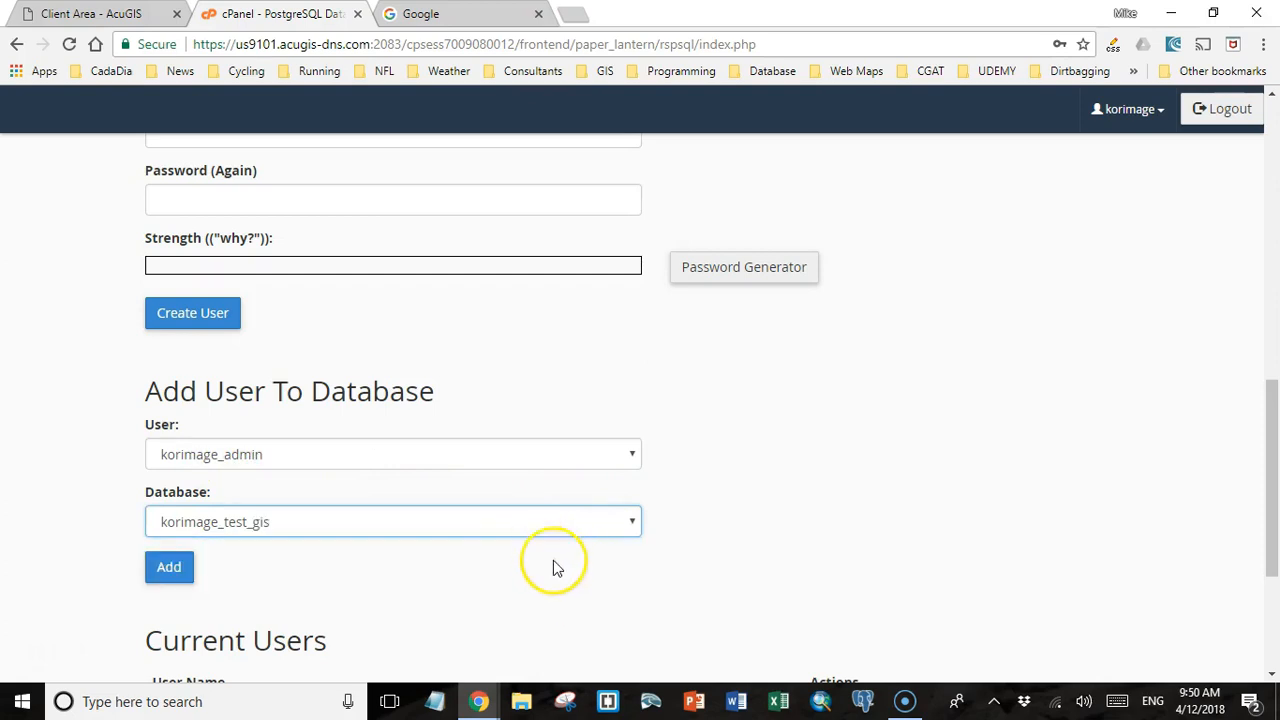
click(172, 574)
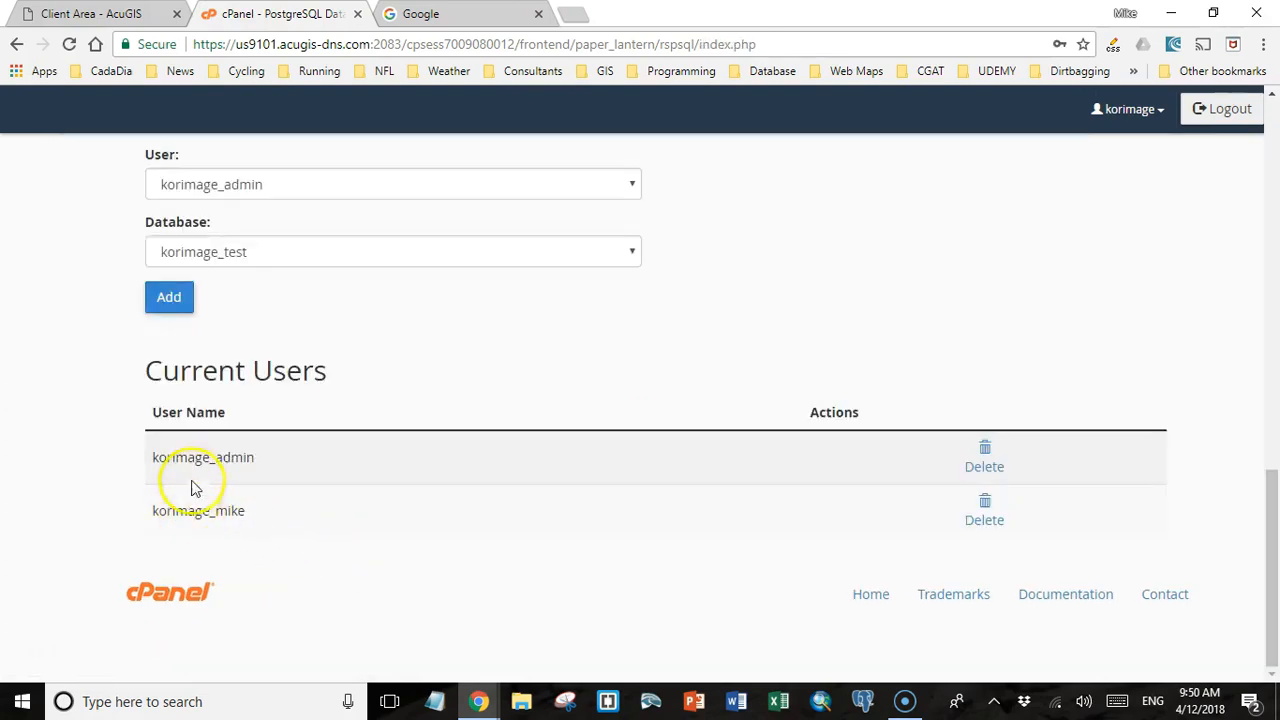
scroll(200, 480, up, 9)
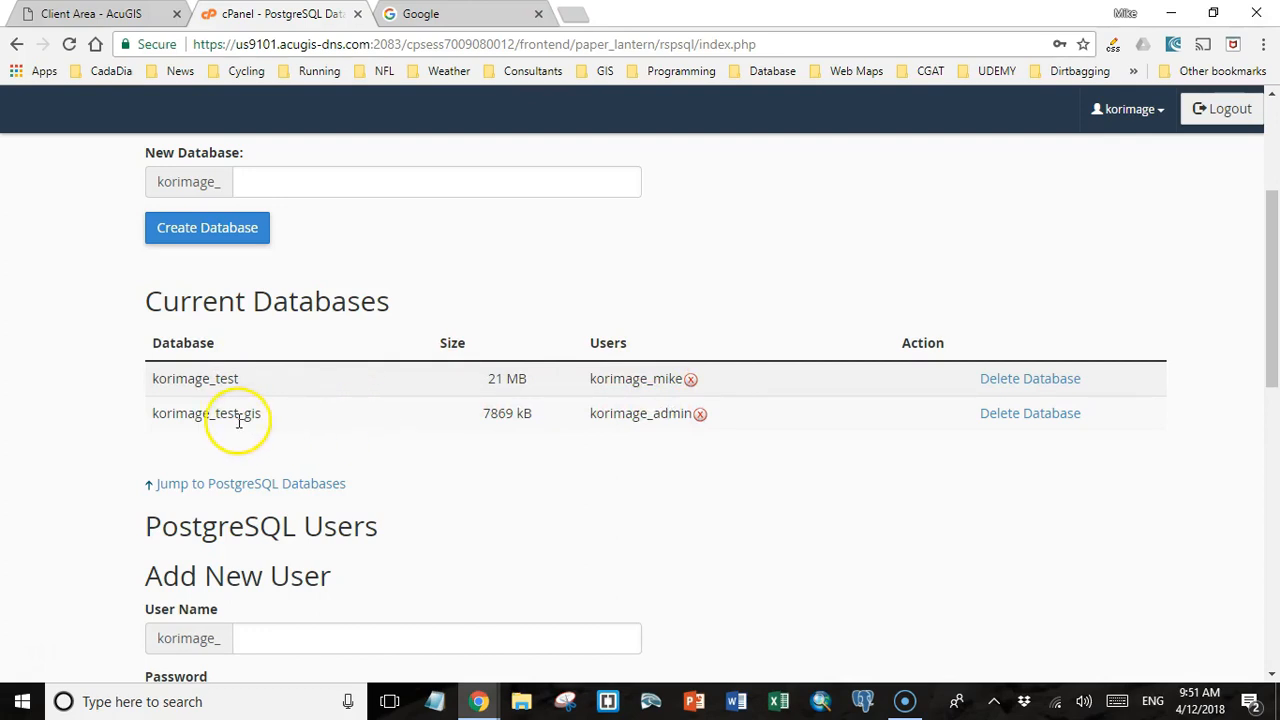
Go back to the cPanel main page, open the PostGIS tool and install PostGIS on the korimage_test_gis database.
scroll(240, 432, up, 3)
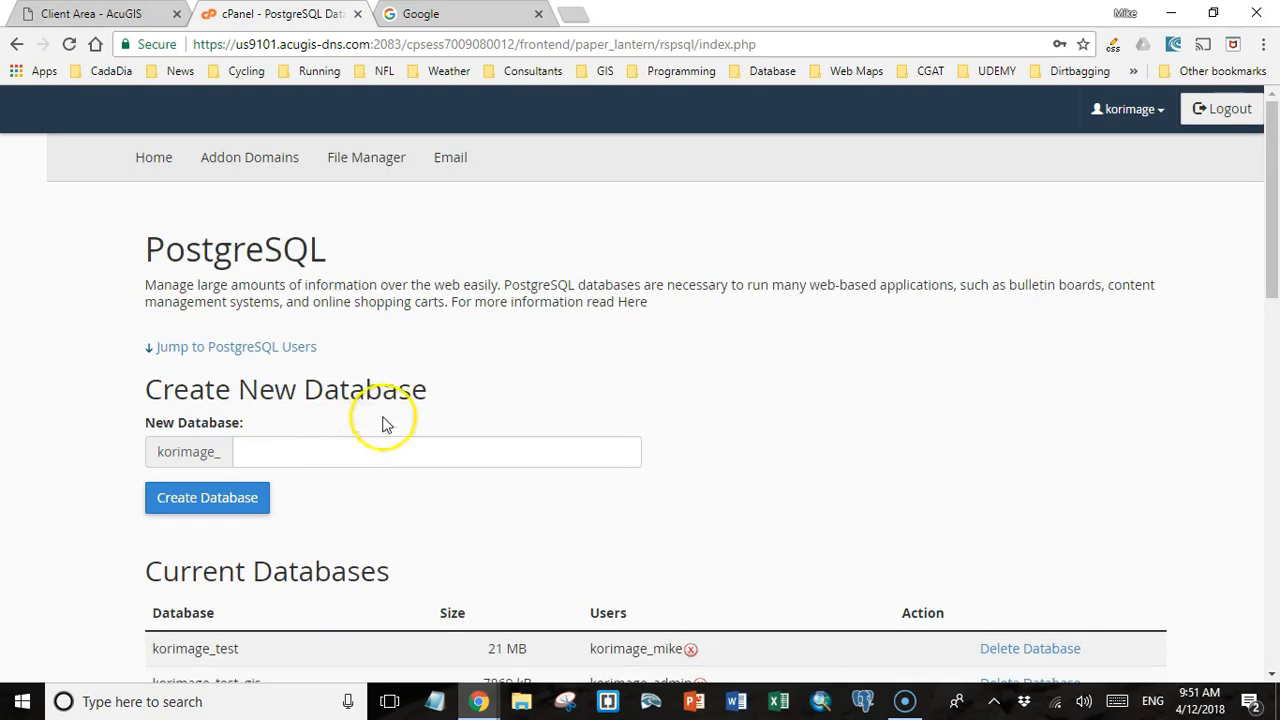
click(16, 45)
click(16, 45)
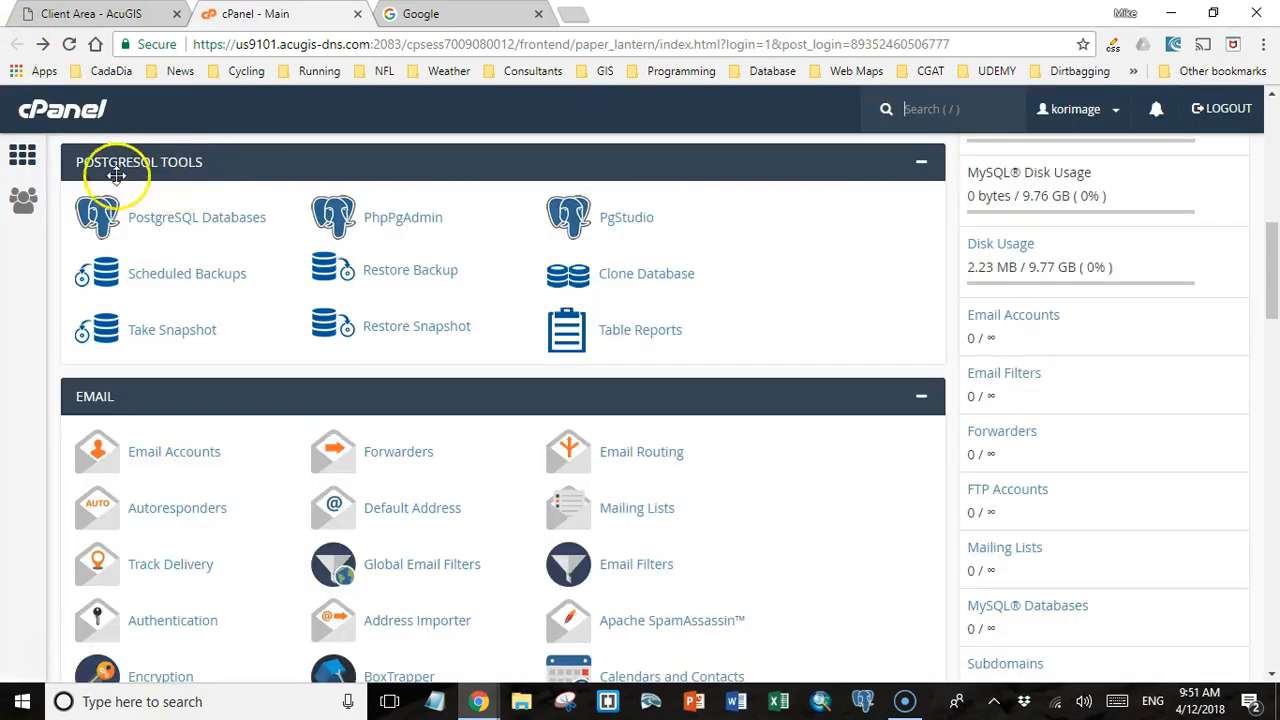
scroll(200, 225, down, 6)
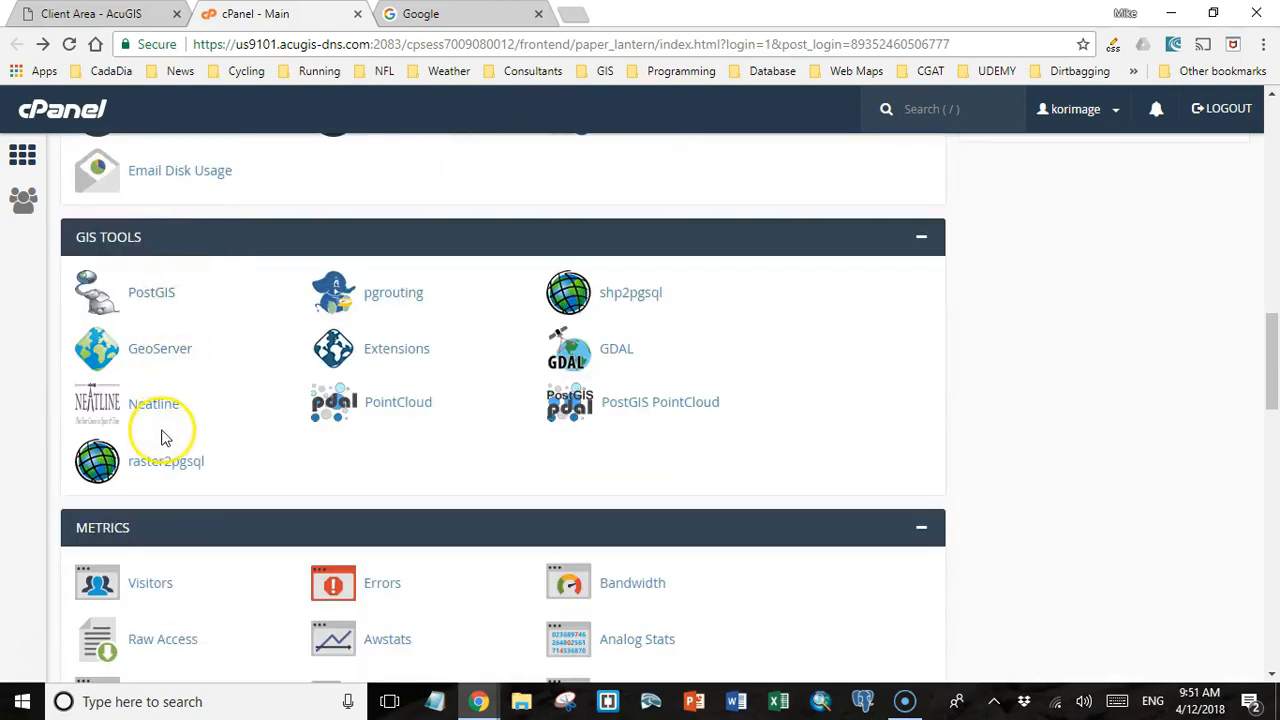
click(152, 296)
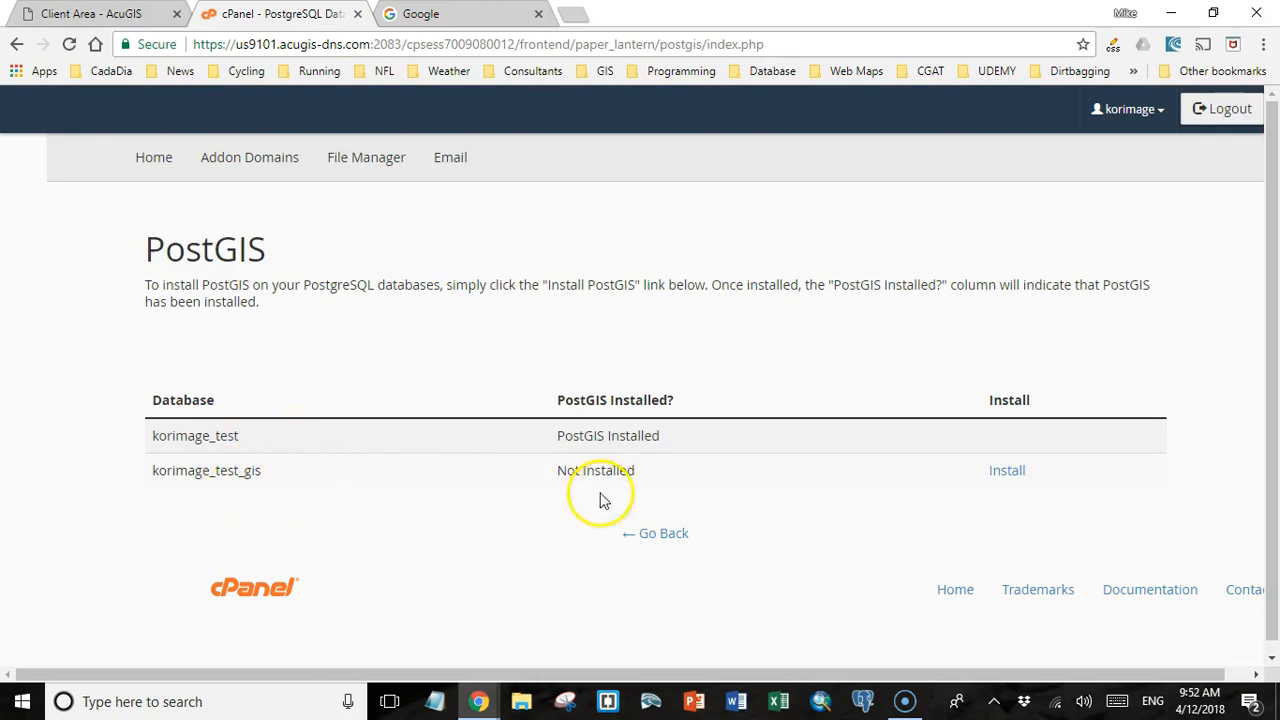
click(1007, 471)
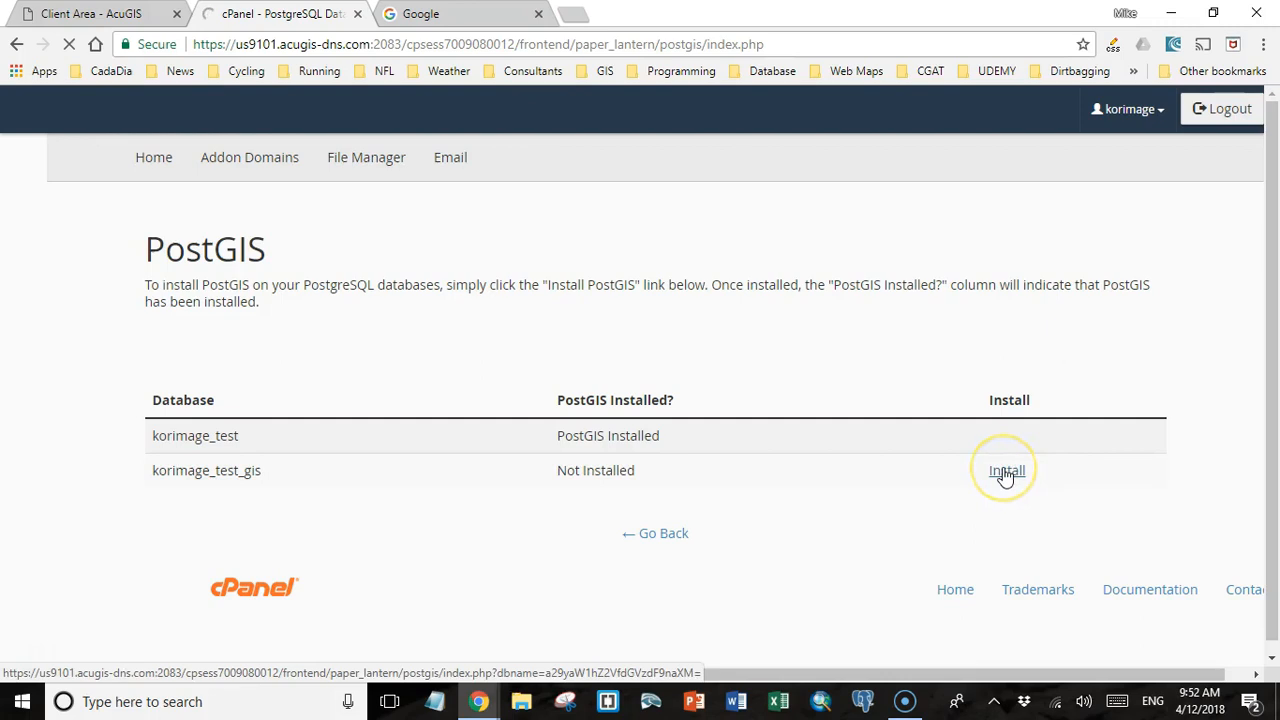
Return to the cPanel main page and look over the GIS tools, including raster2pgsql and shp2pgsql.
click(663, 536)
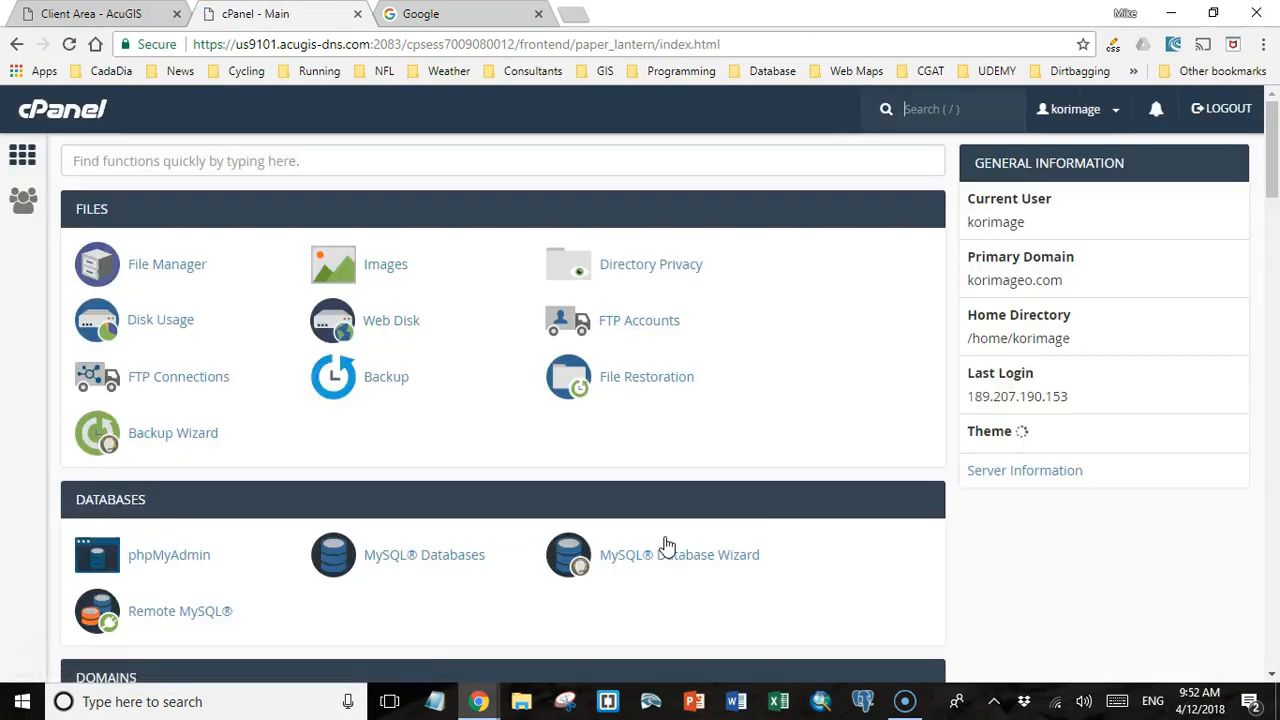
scroll(463, 457, down, 10)
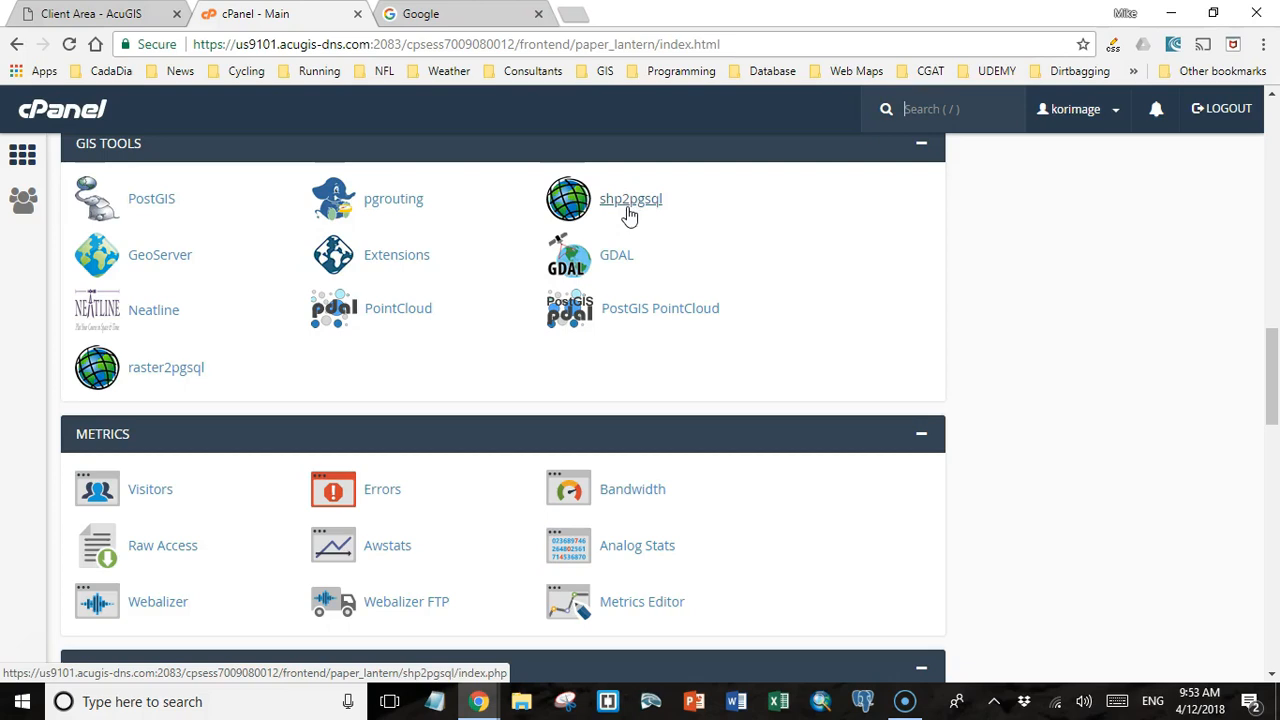
click(166, 378)
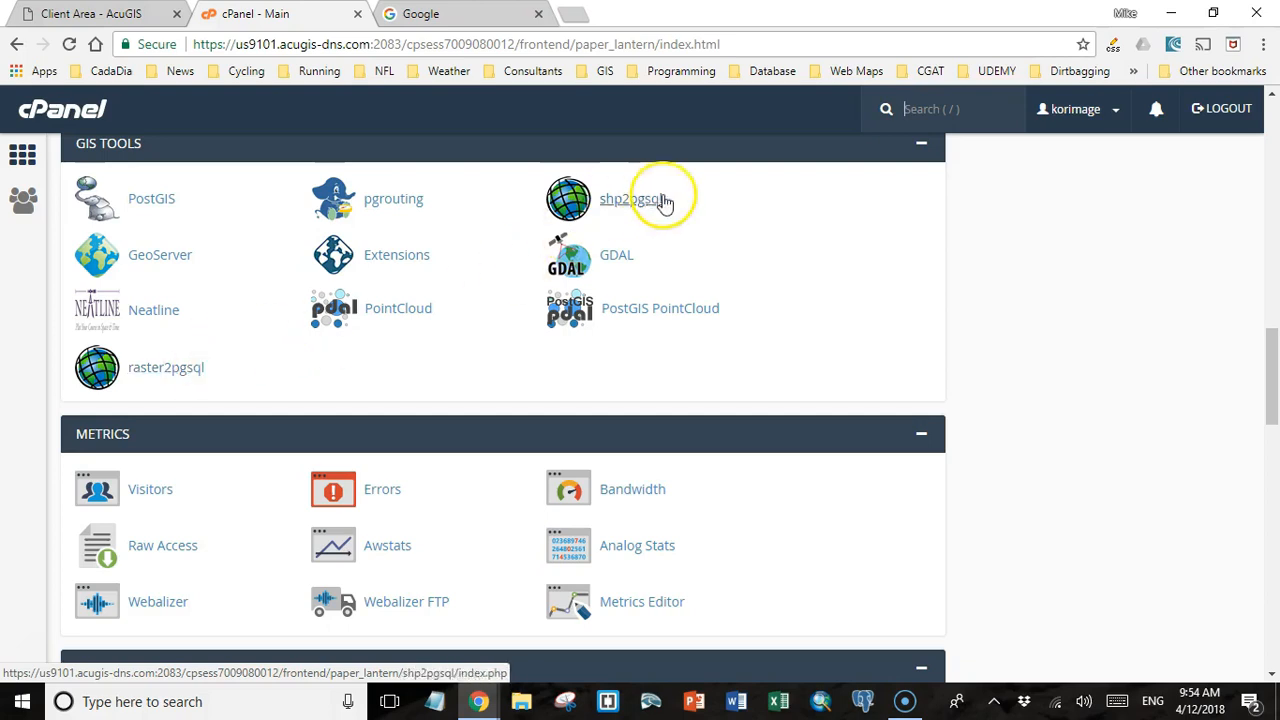
Switch to pgAdmin 4 and begin creating a new server named AcuGIS in the Servers group.
click(863, 703)
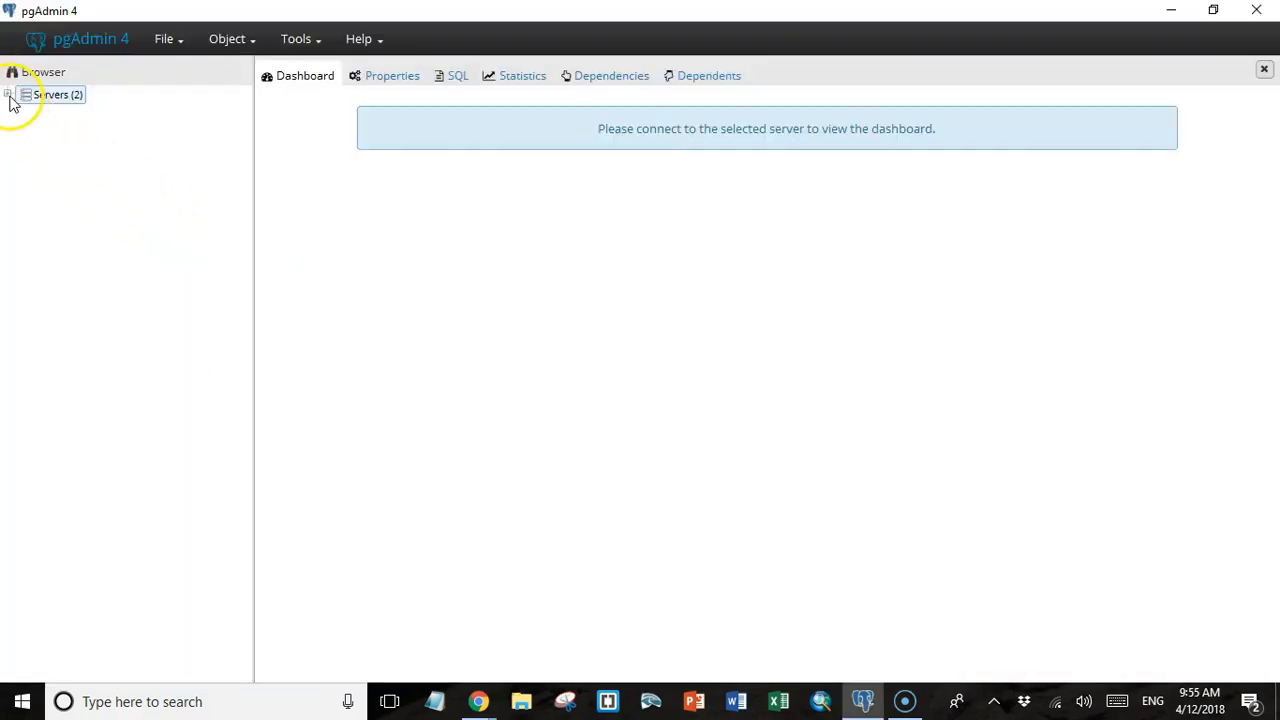
click(8, 95)
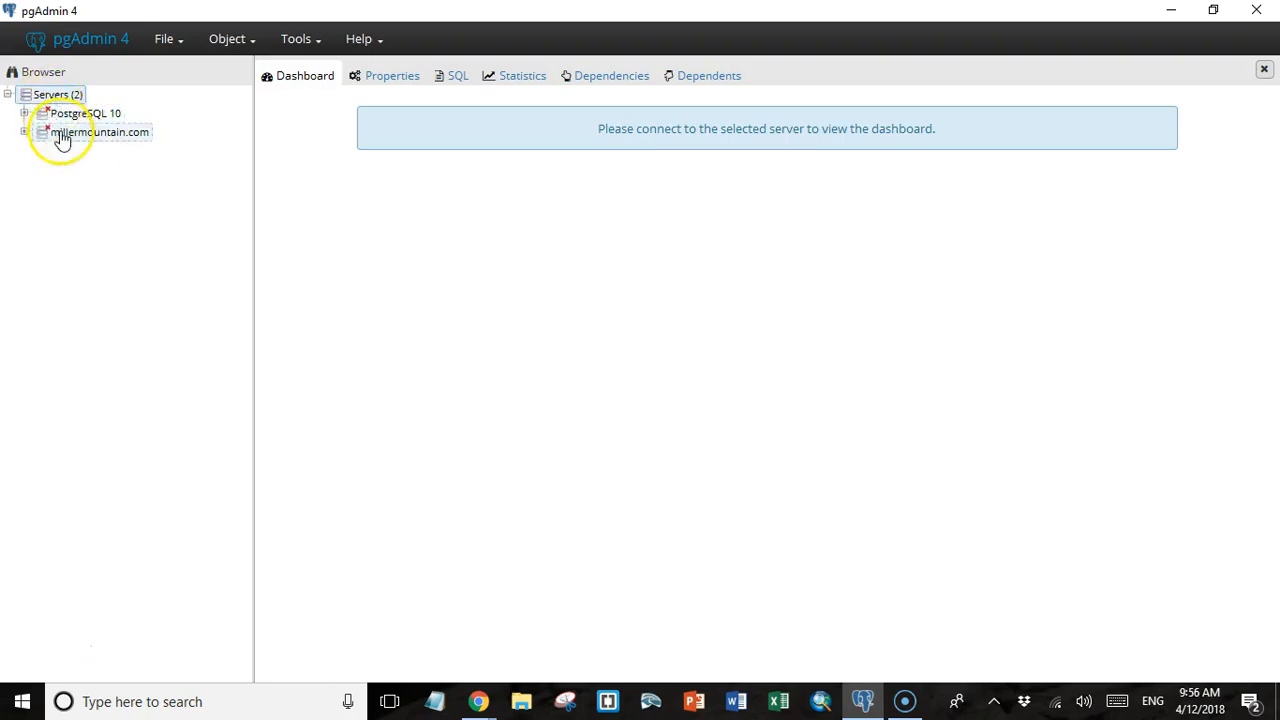
click(54, 99)
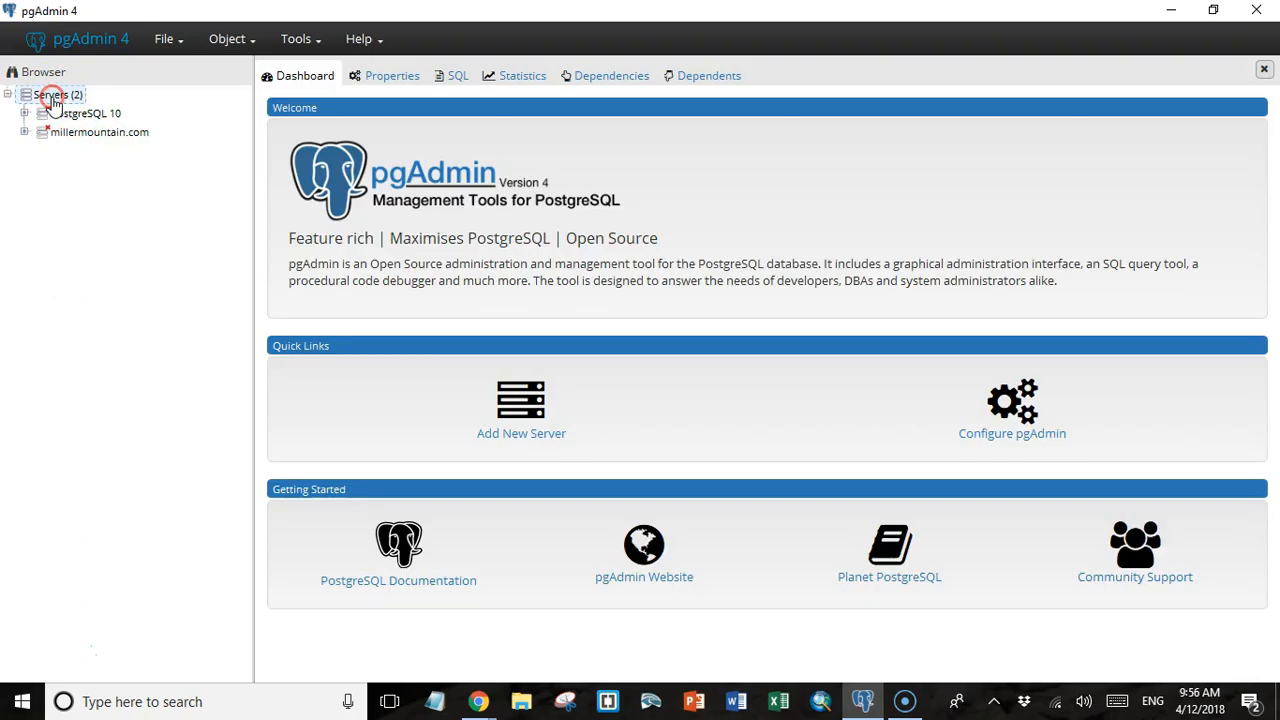
right_click(54, 102)
mouse_move(65, 111)
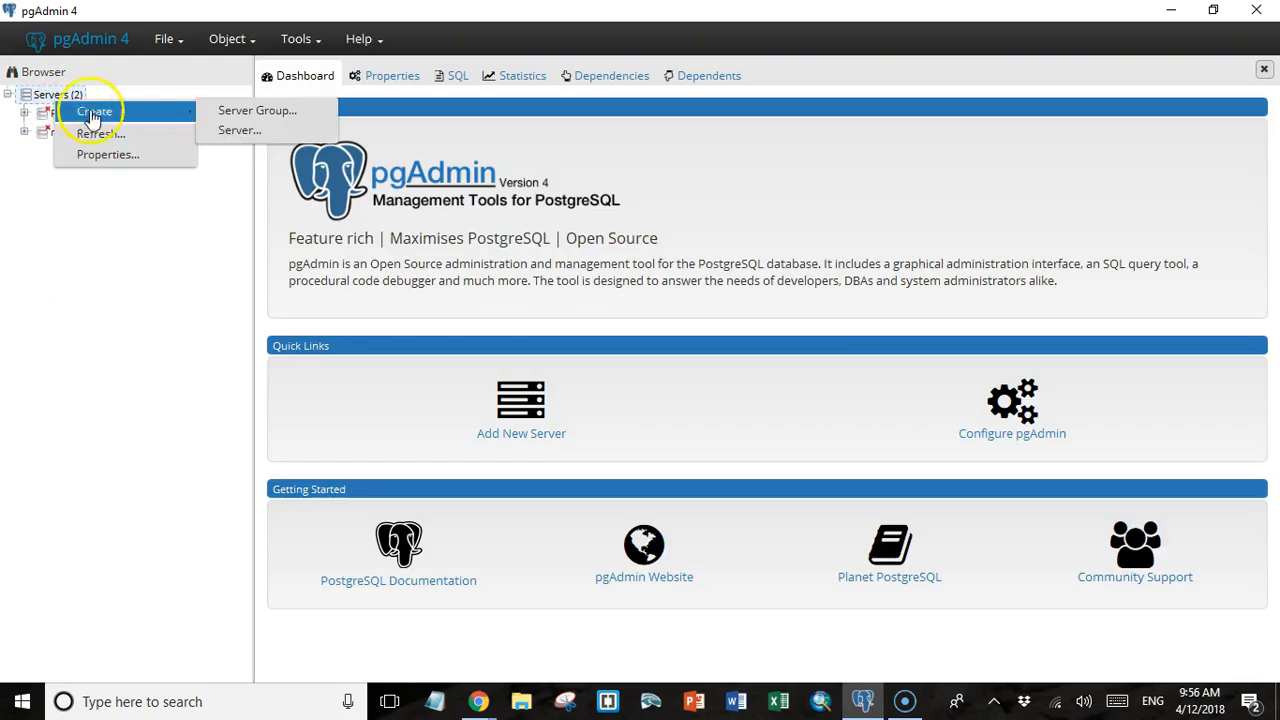
click(232, 131)
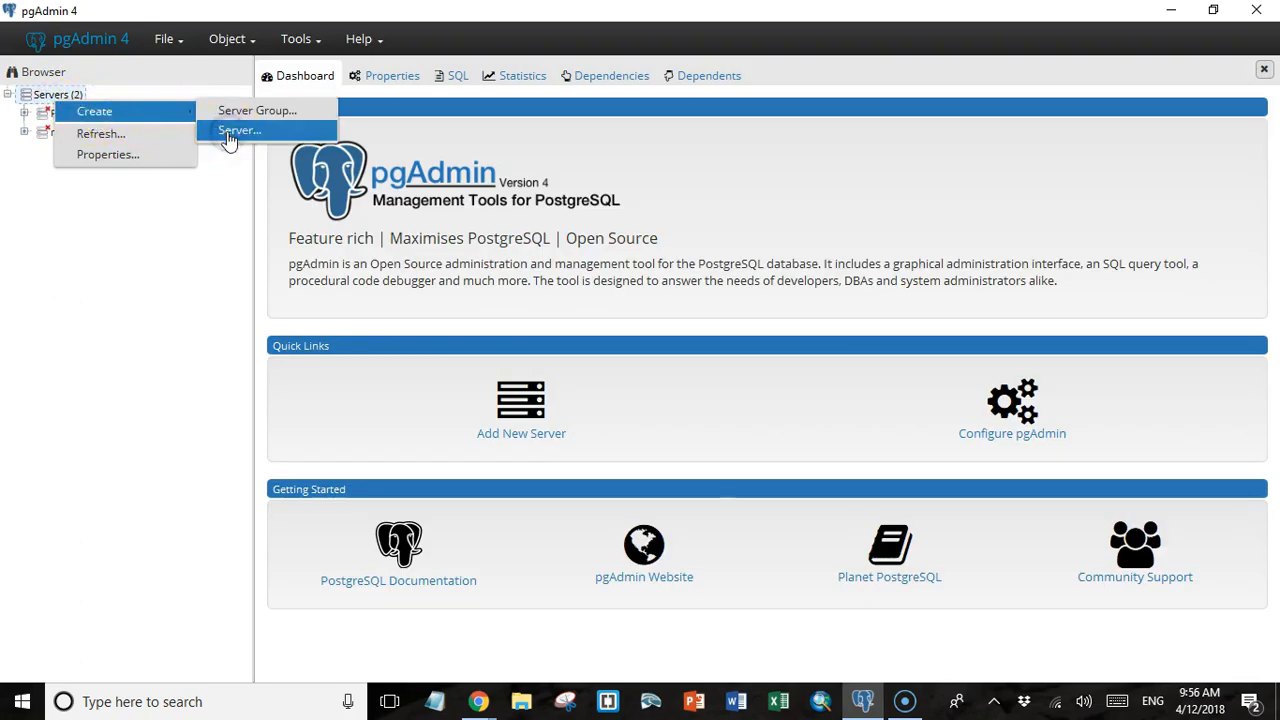
text(AcuGIS Test_gis)
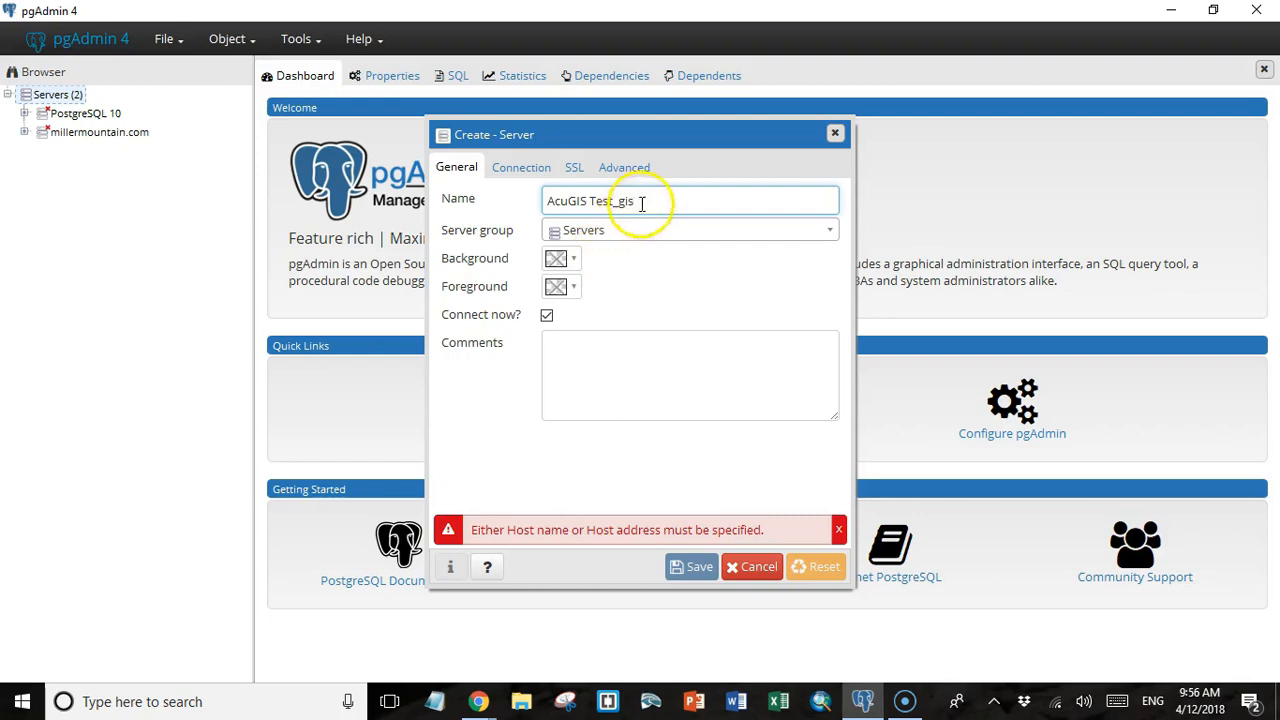
drag(640, 201, 597, 201)
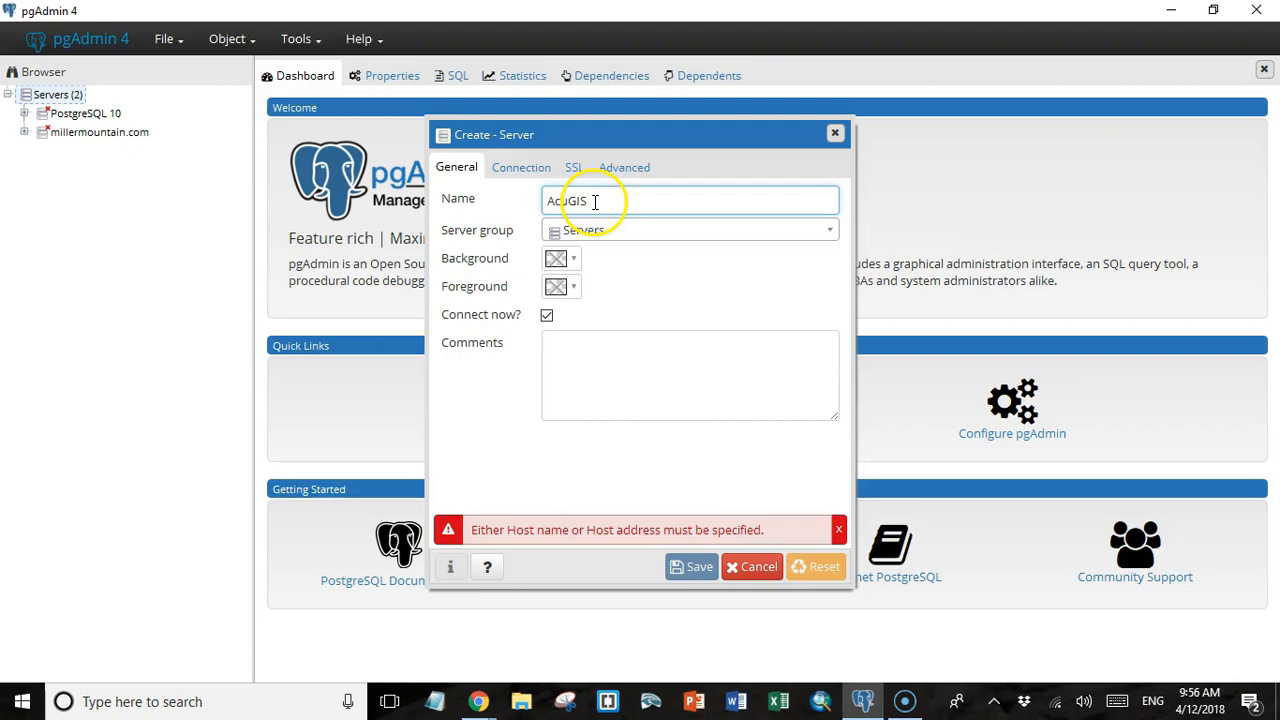
Set the new server's connection host to korimageo.com and its username to korimage.
click(531, 176)
click(568, 197)
text(korimageo.com)
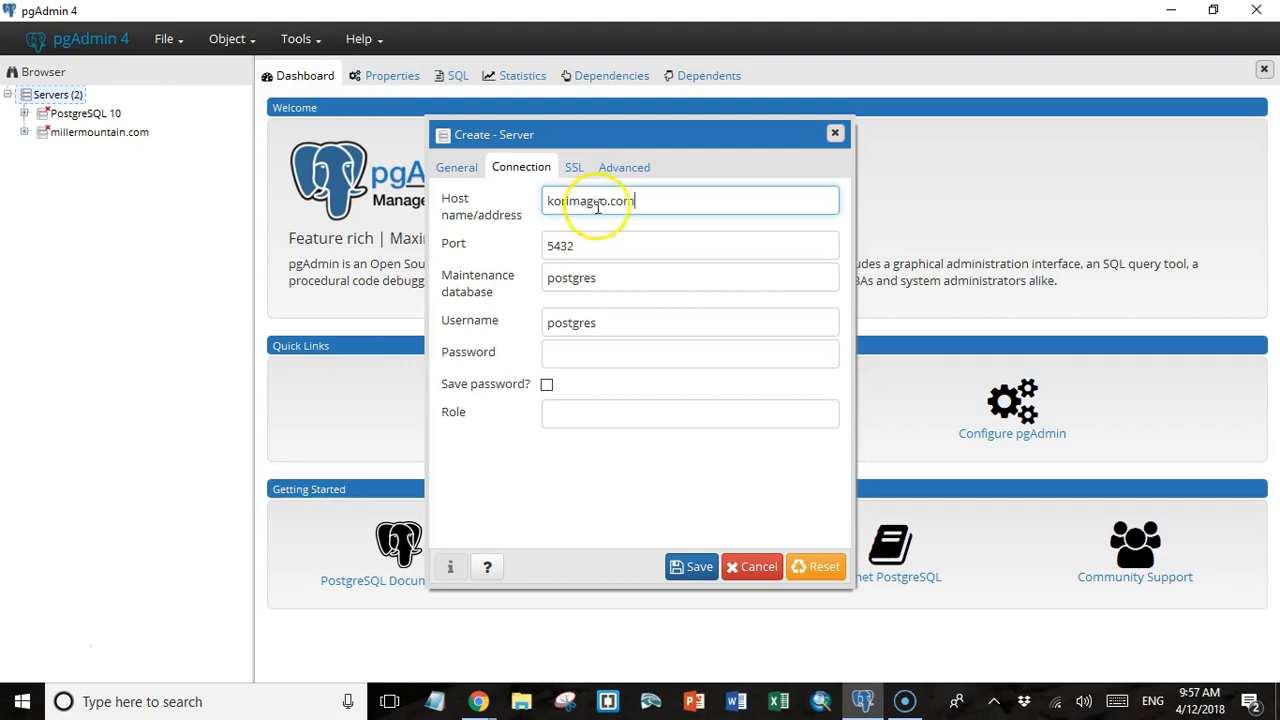
double_click(545, 324)
text(k)
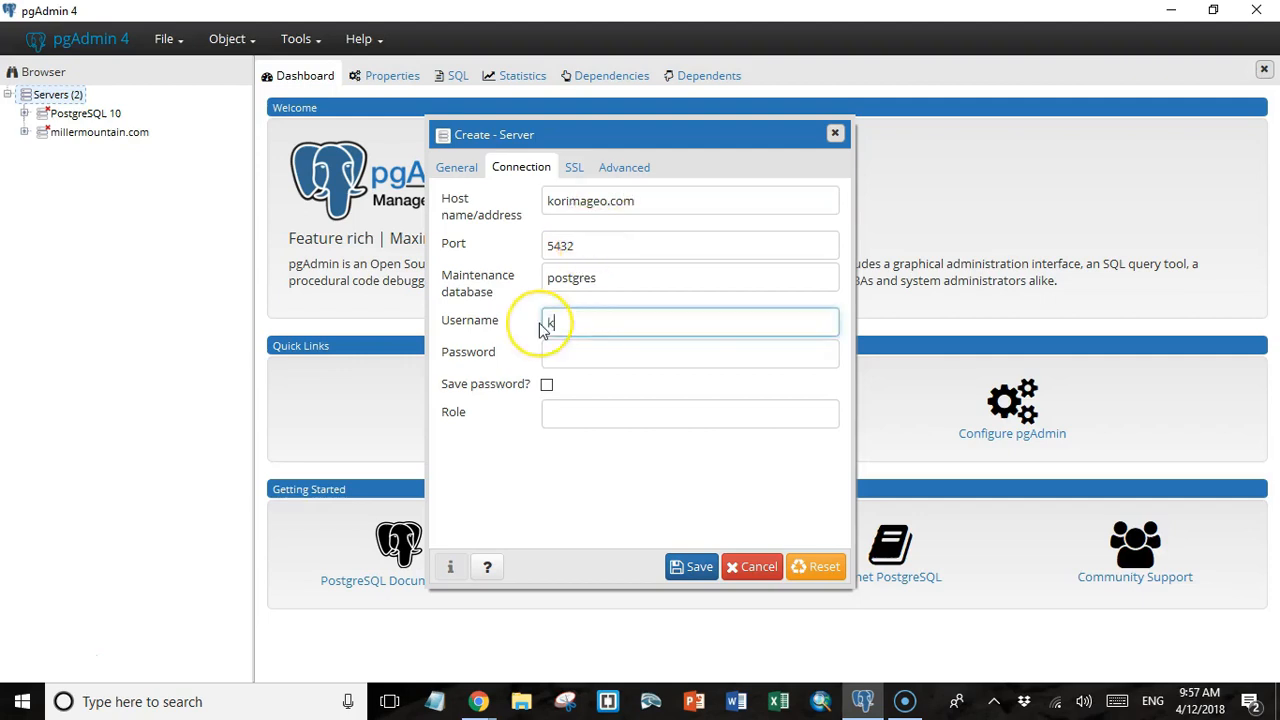
text(orimage)
key(Tab)
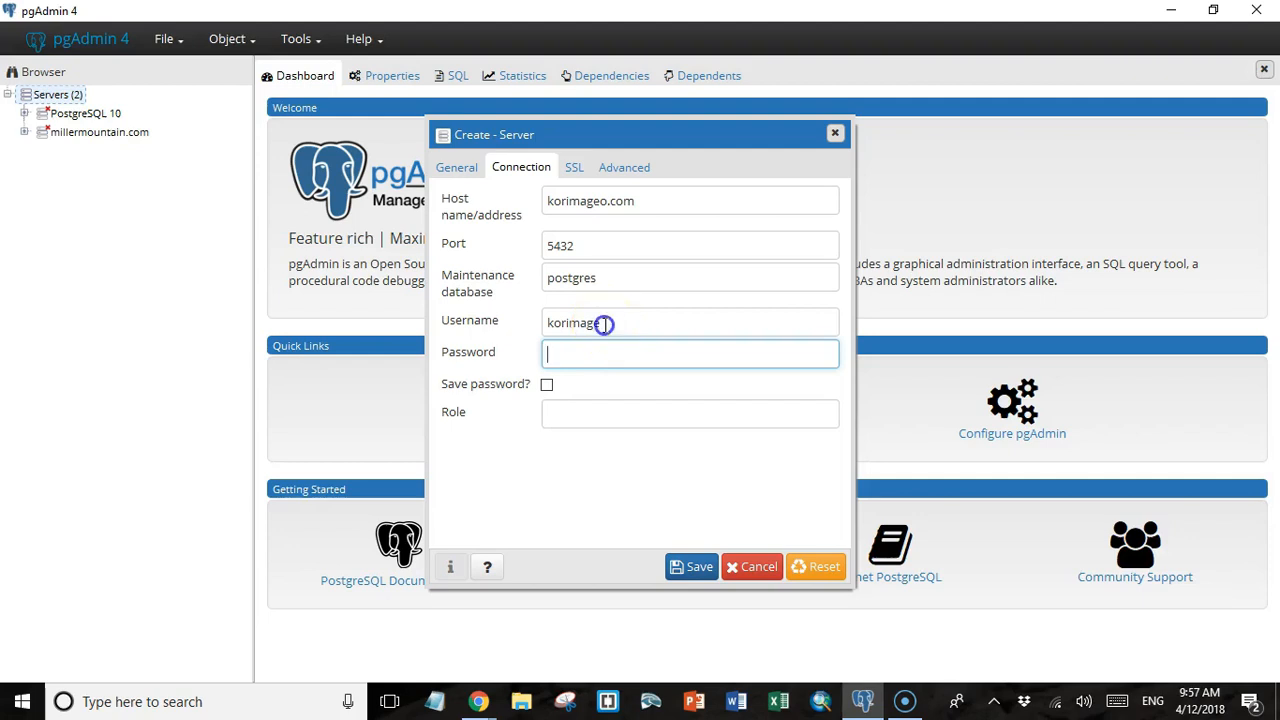
click(604, 324)
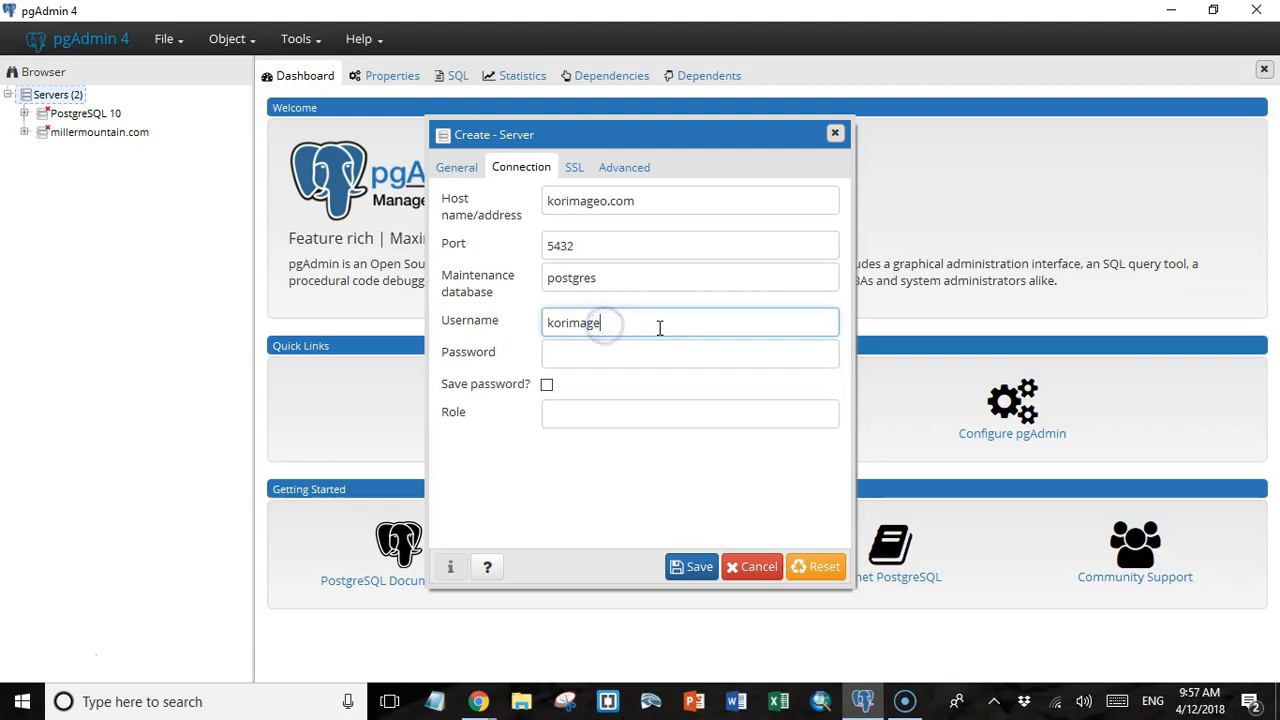
Enter the account password for the server connection, enable saving the password, and save the server.
click(570, 353)
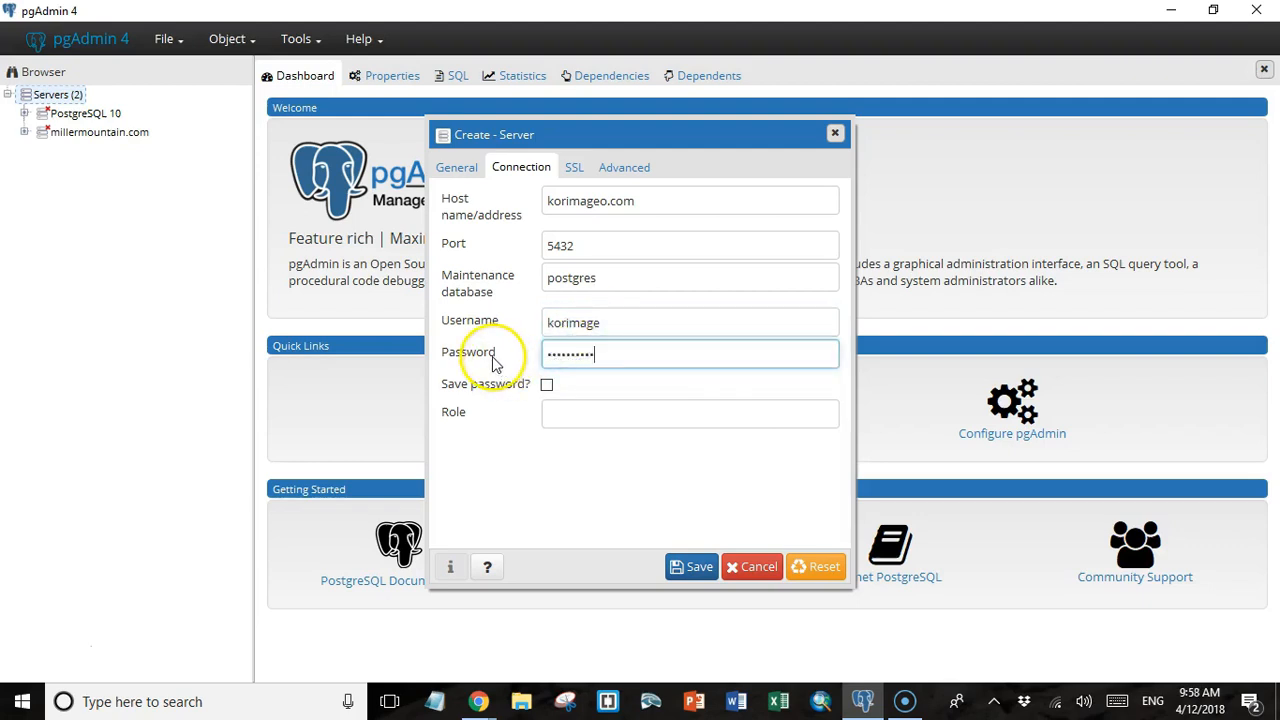
click(546, 385)
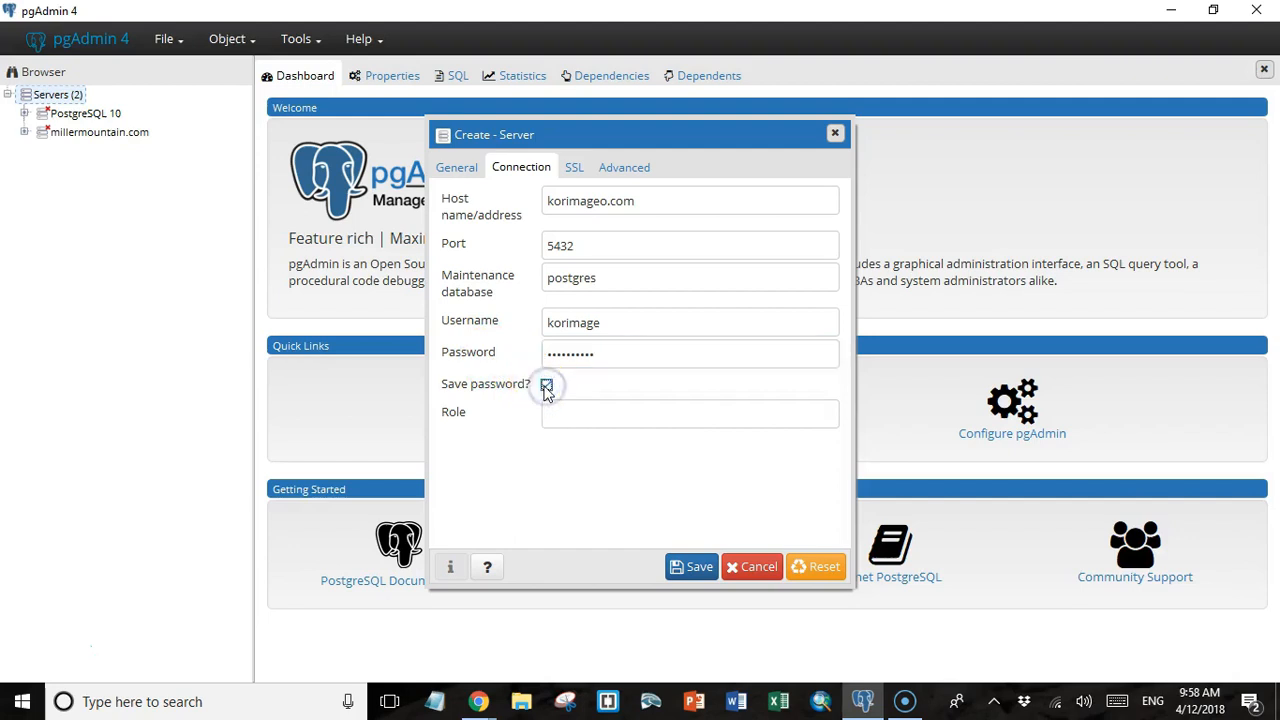
click(699, 568)
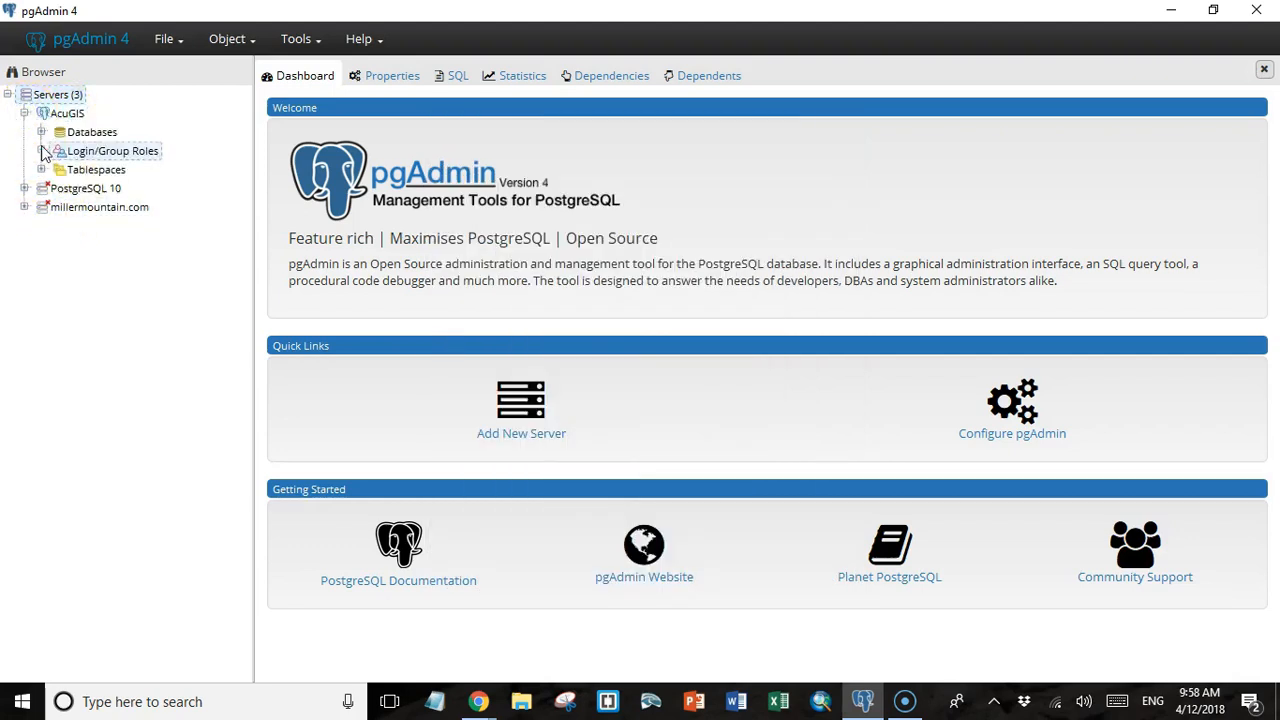
Expand the AcuGIS server's login and group roles and find the korimage roles in the list.
click(42, 150)
drag(246, 258, 246, 356)
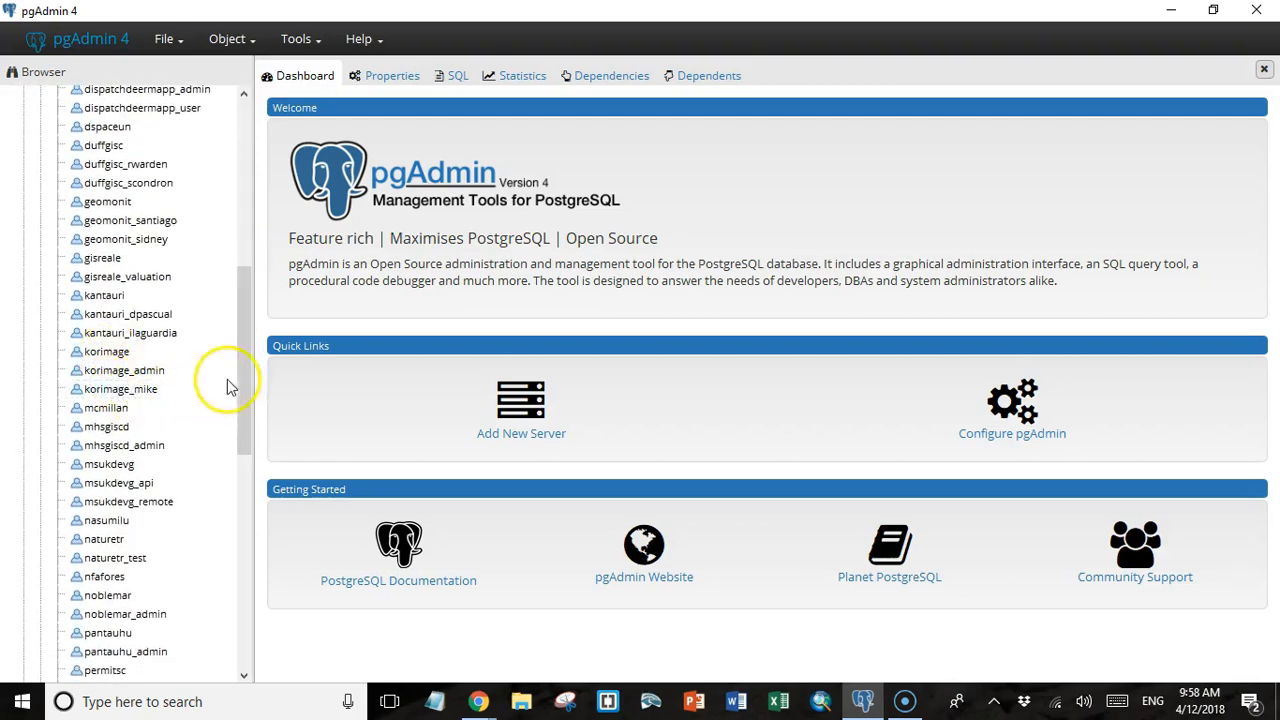
Expand the AcuGIS server's databases, then open the korimage_test_gis database and its schemas.
scroll(229, 385, up, 7)
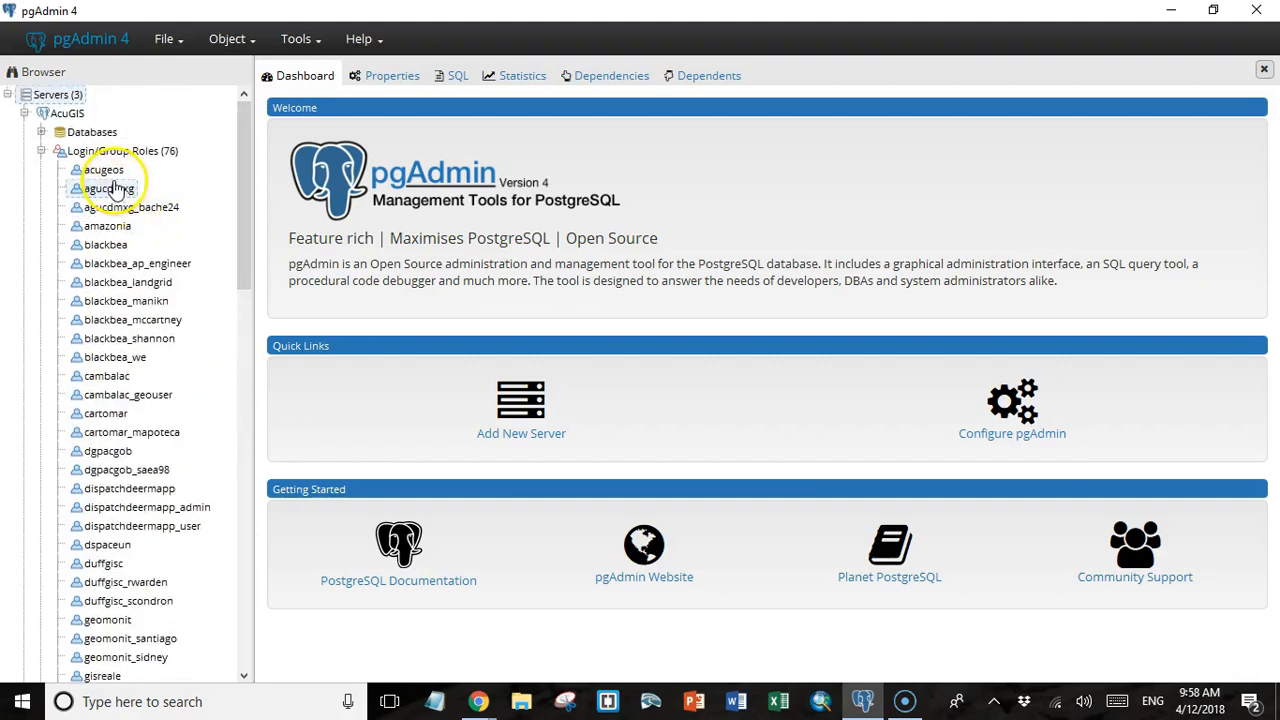
click(111, 176)
click(39, 136)
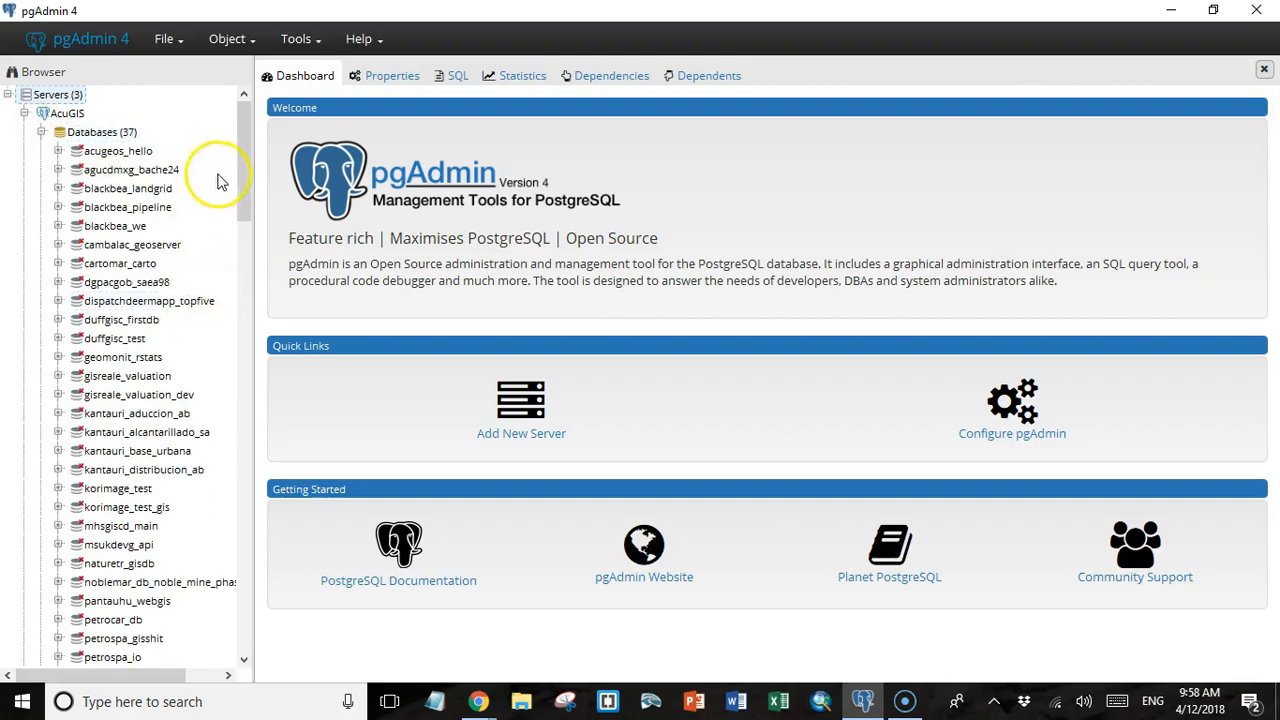
drag(244, 132, 252, 236)
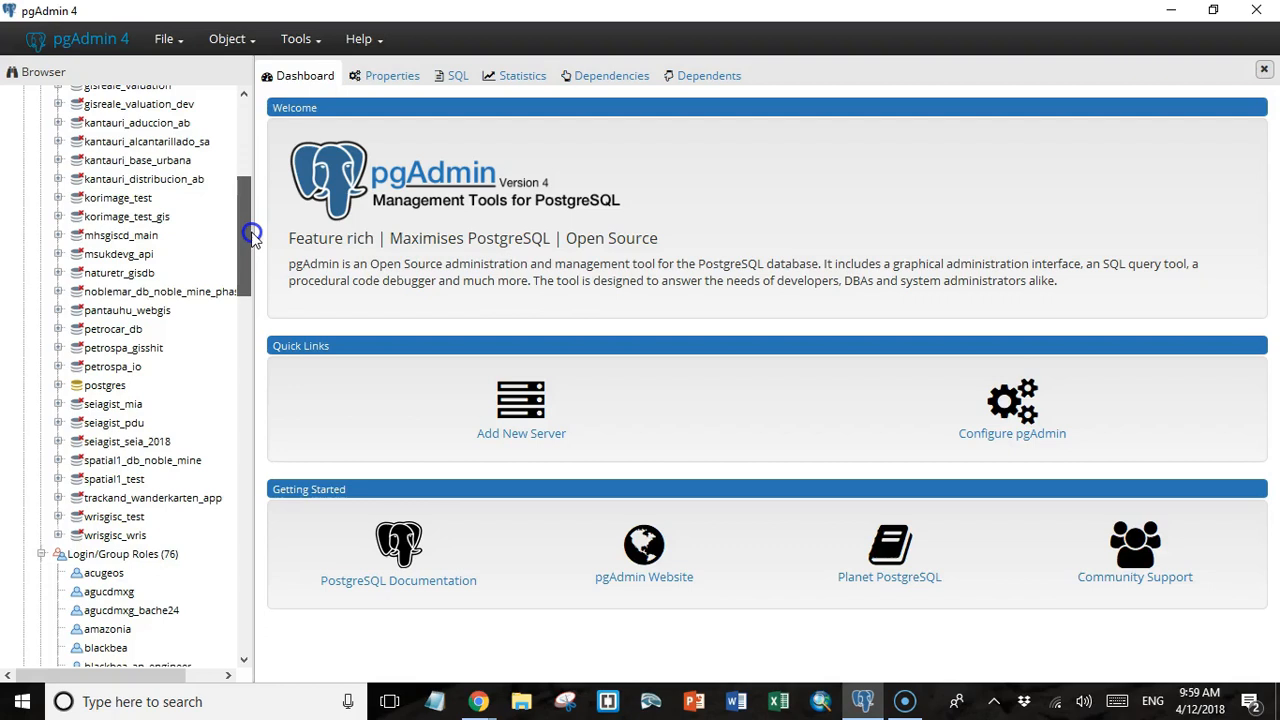
click(58, 217)
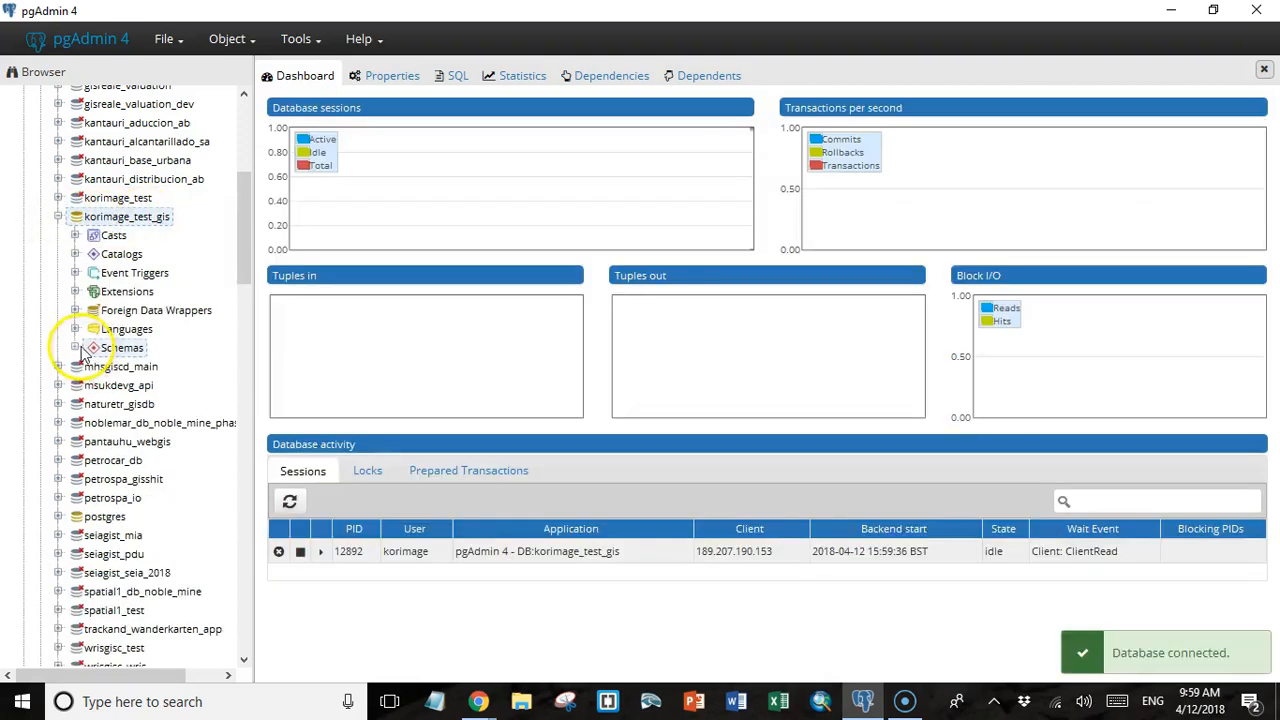
click(75, 347)
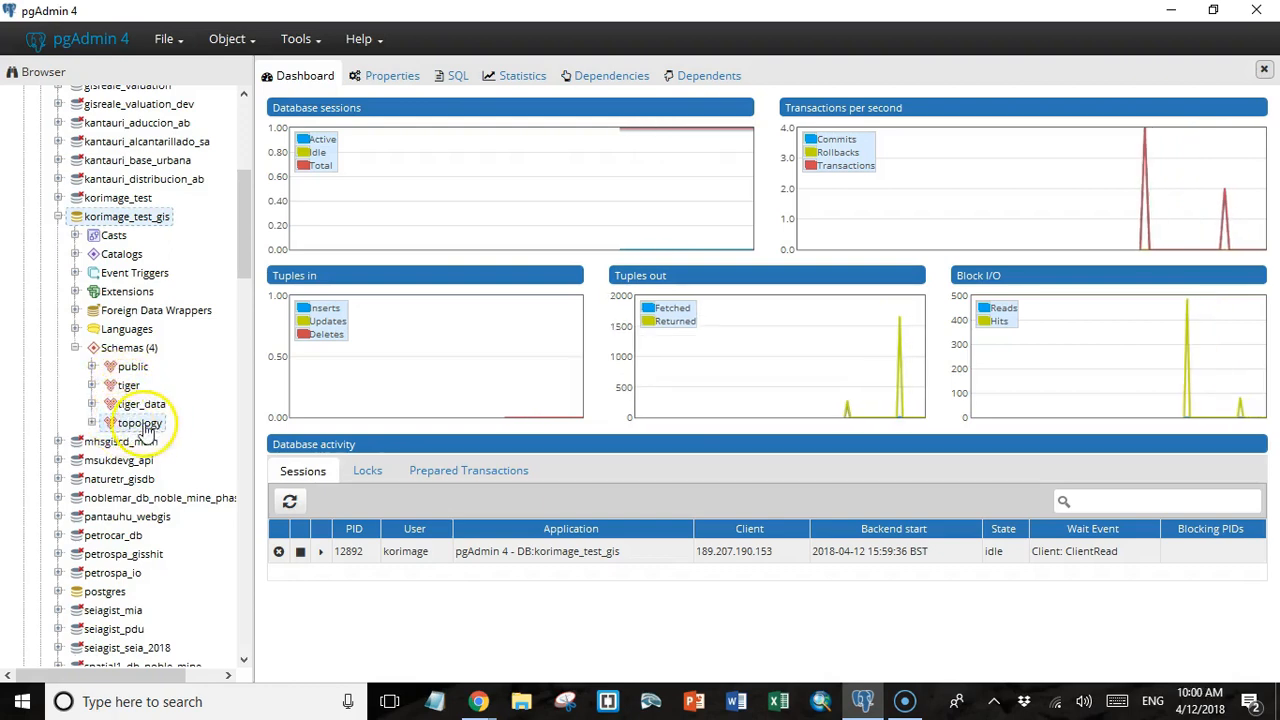
Expand the public schema of korimage_test_gis, inspect its tables and functions, and collapse both lists.
click(92, 369)
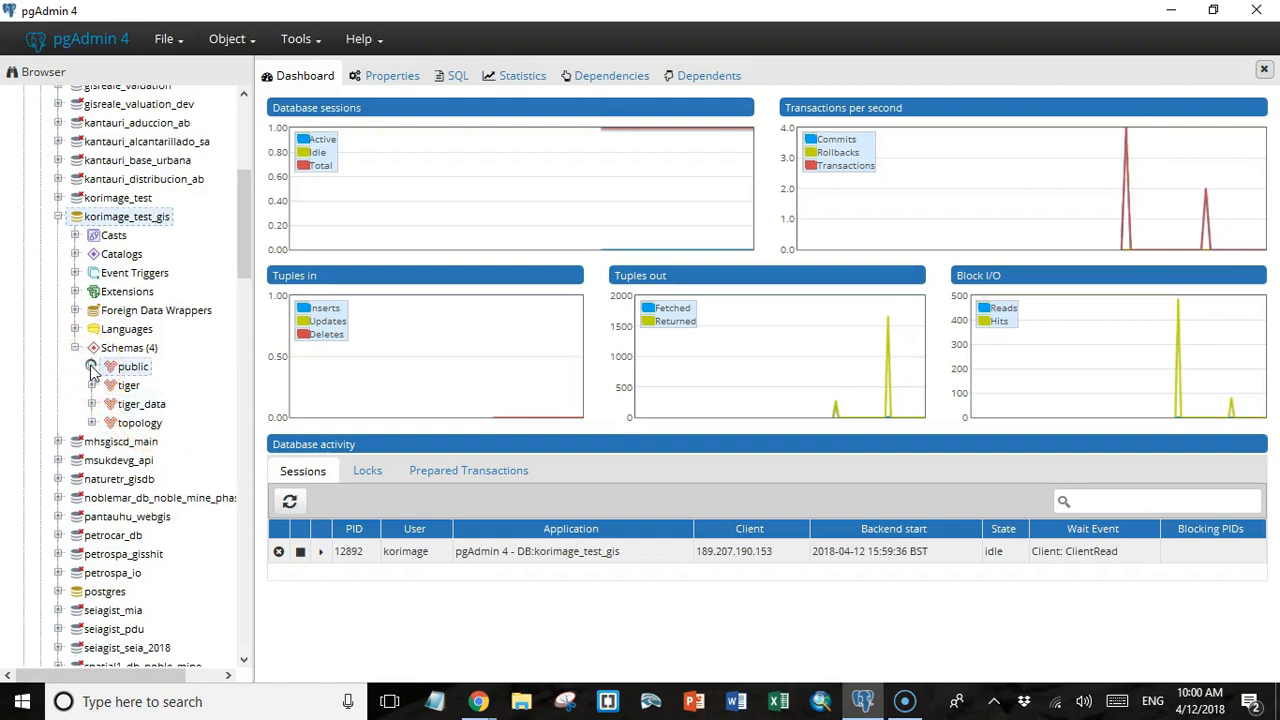
click(109, 573)
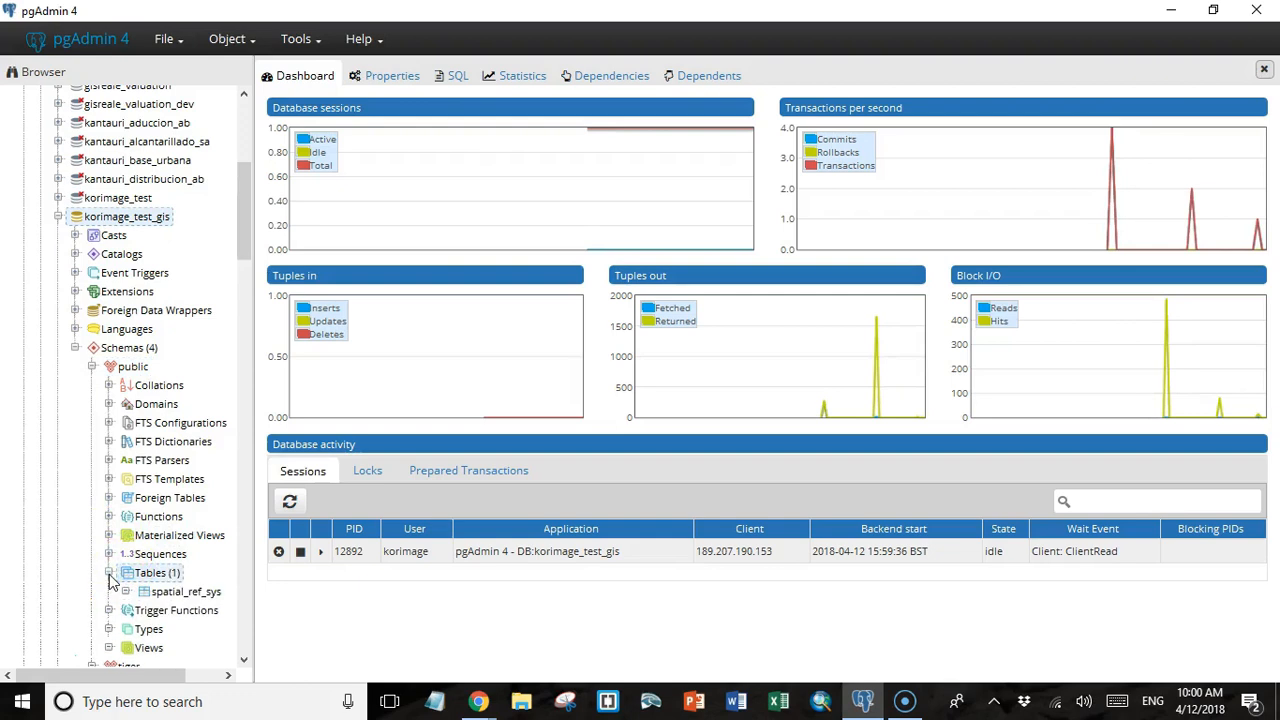
click(109, 517)
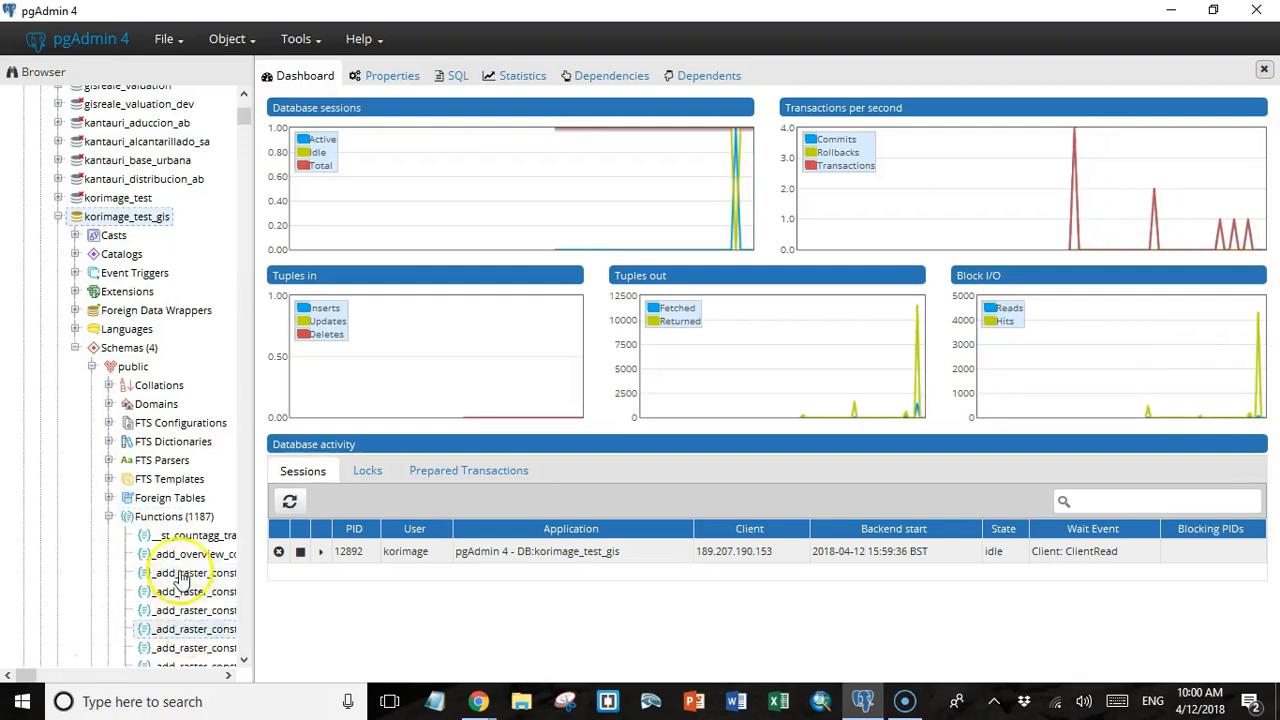
click(109, 516)
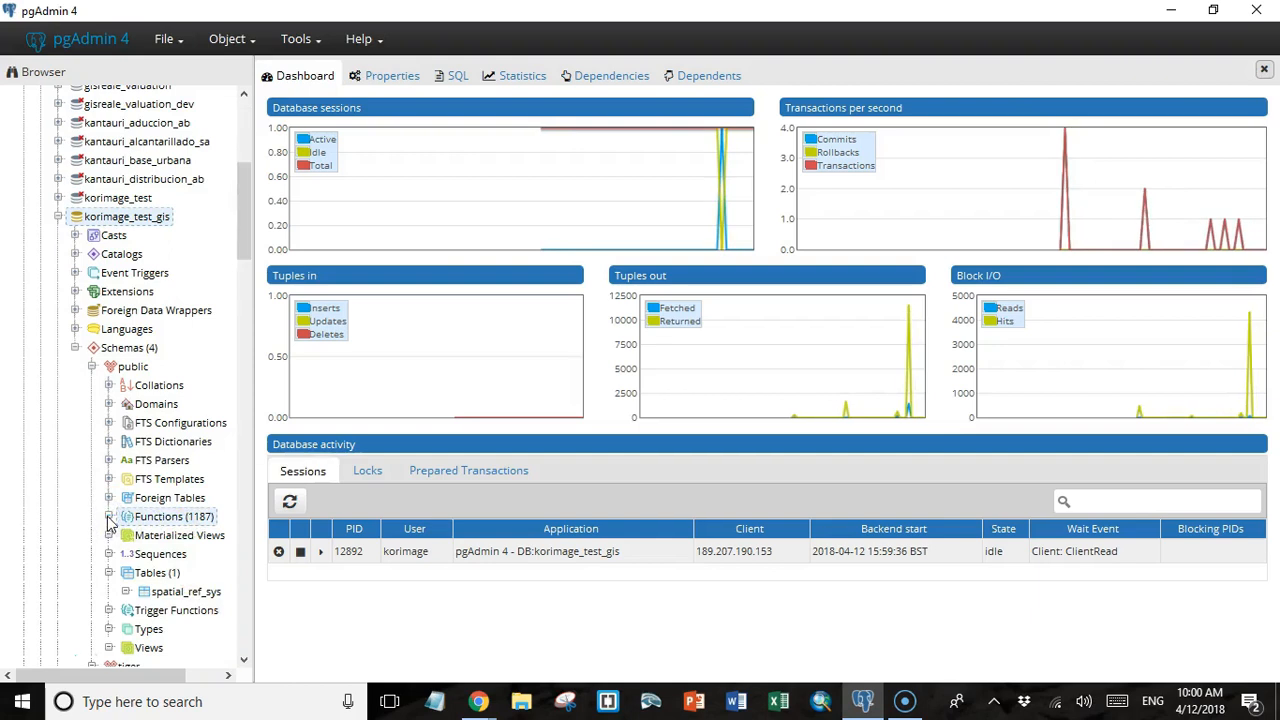
click(109, 572)
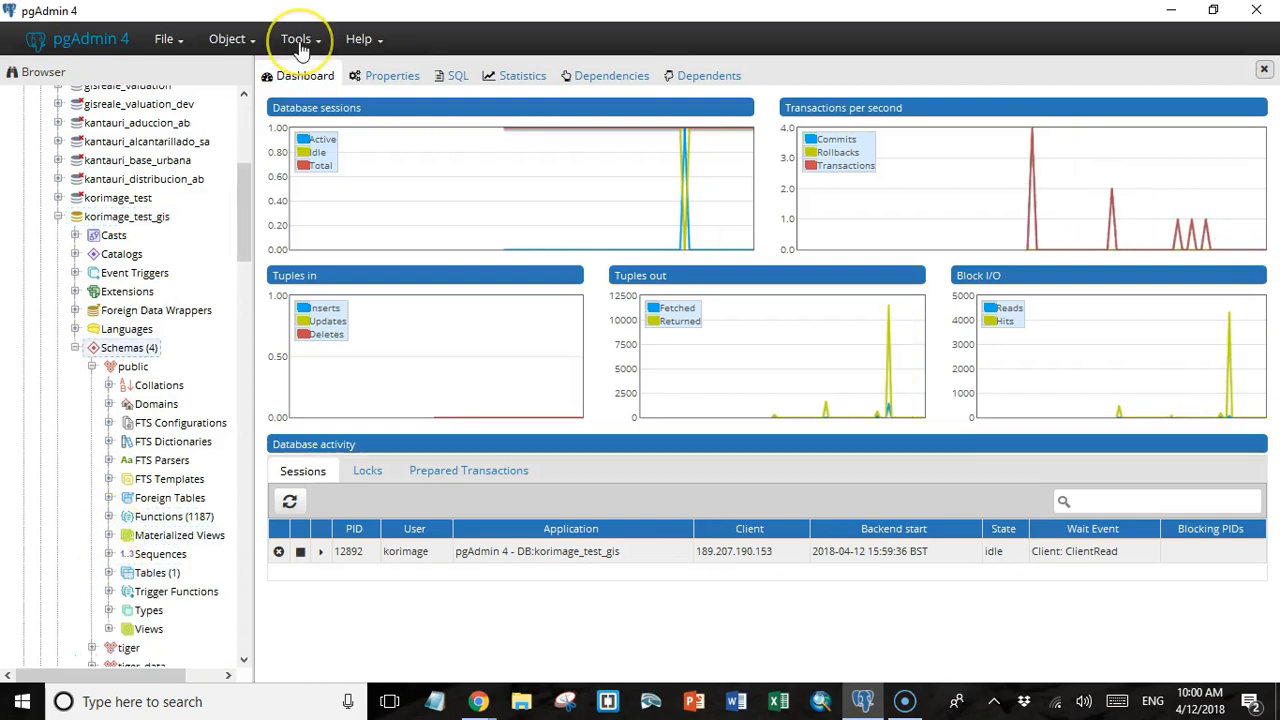
Open a Query Tool on korimage_test_gis and load the sdb_public.sql file into it.
click(300, 42)
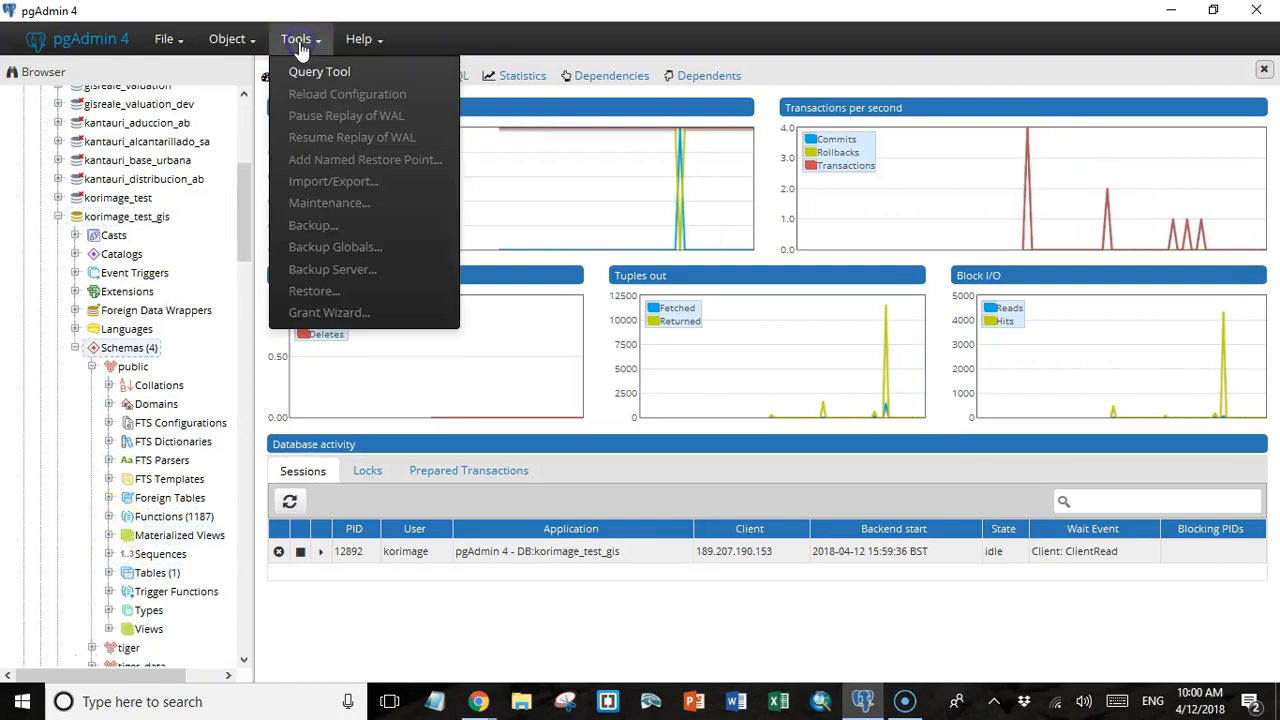
click(302, 71)
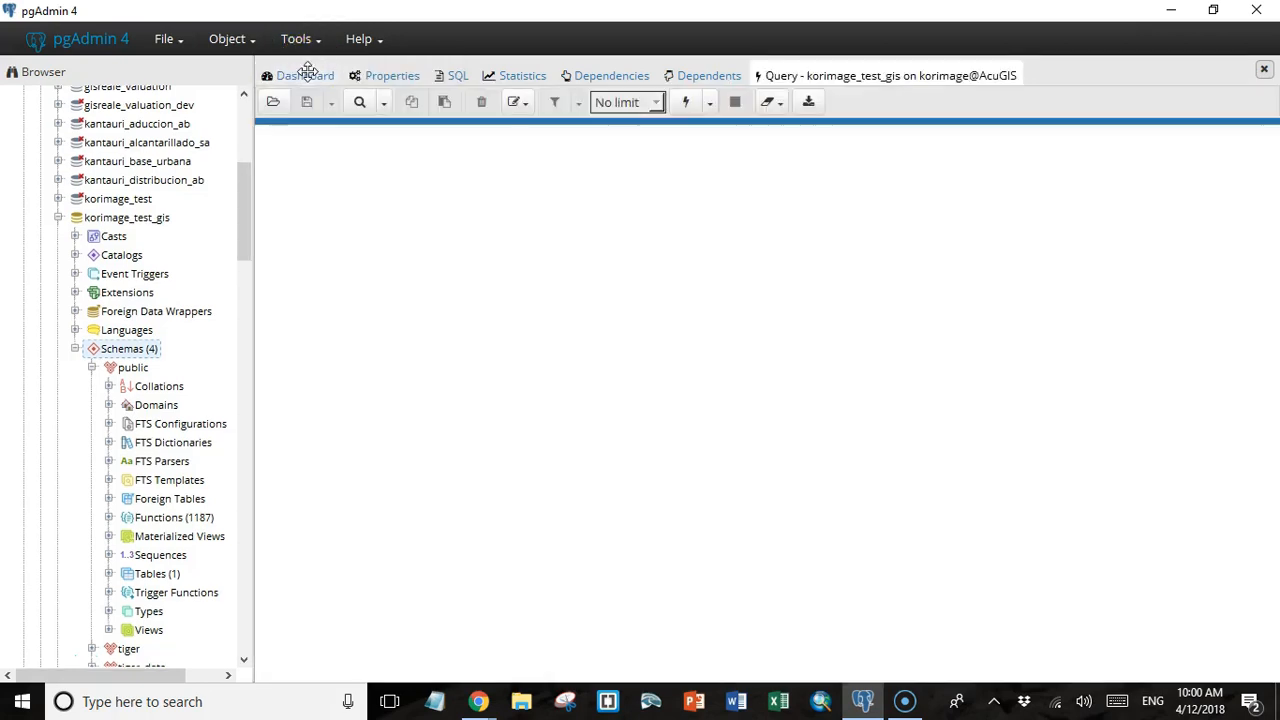
click(630, 367)
click(390, 193)
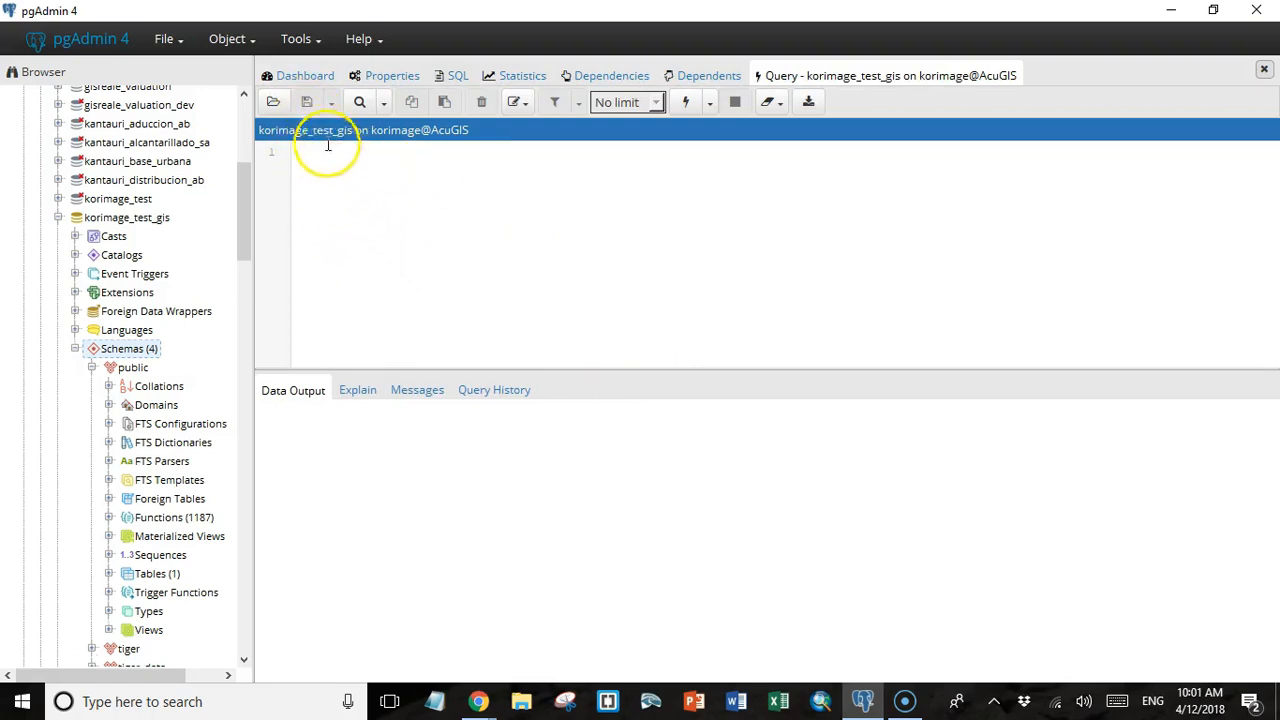
click(271, 104)
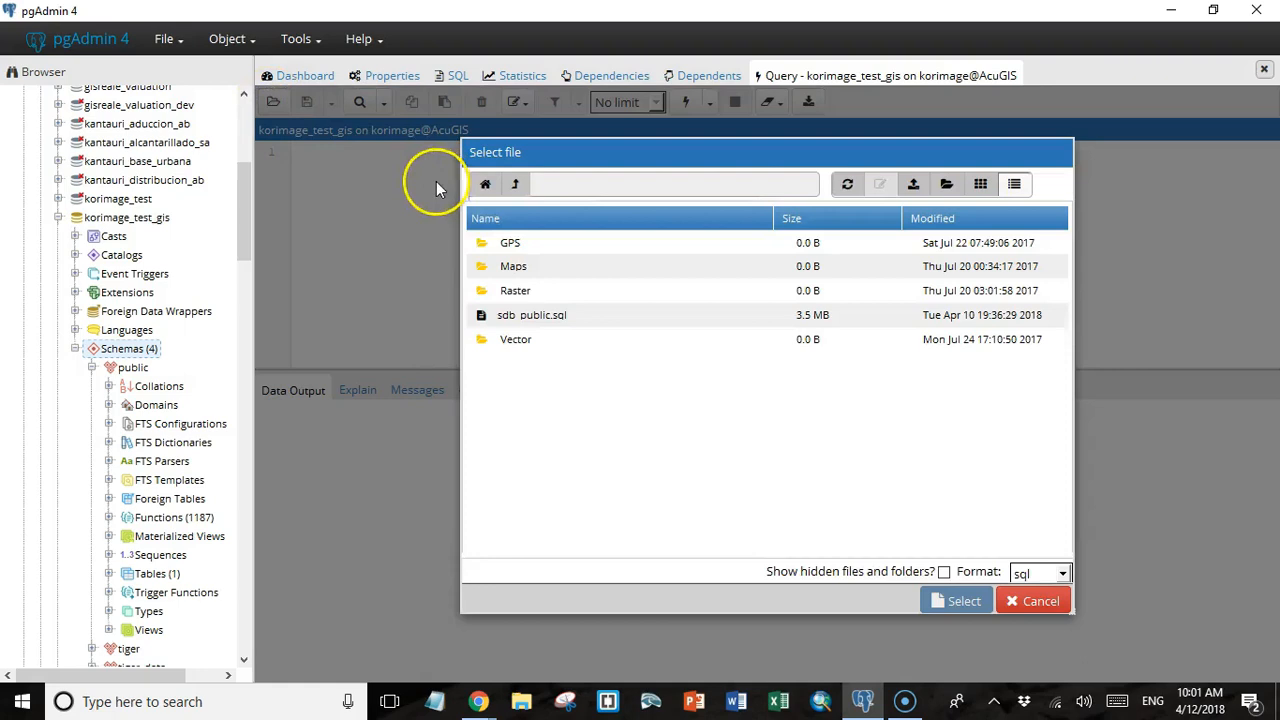
double_click(541, 318)
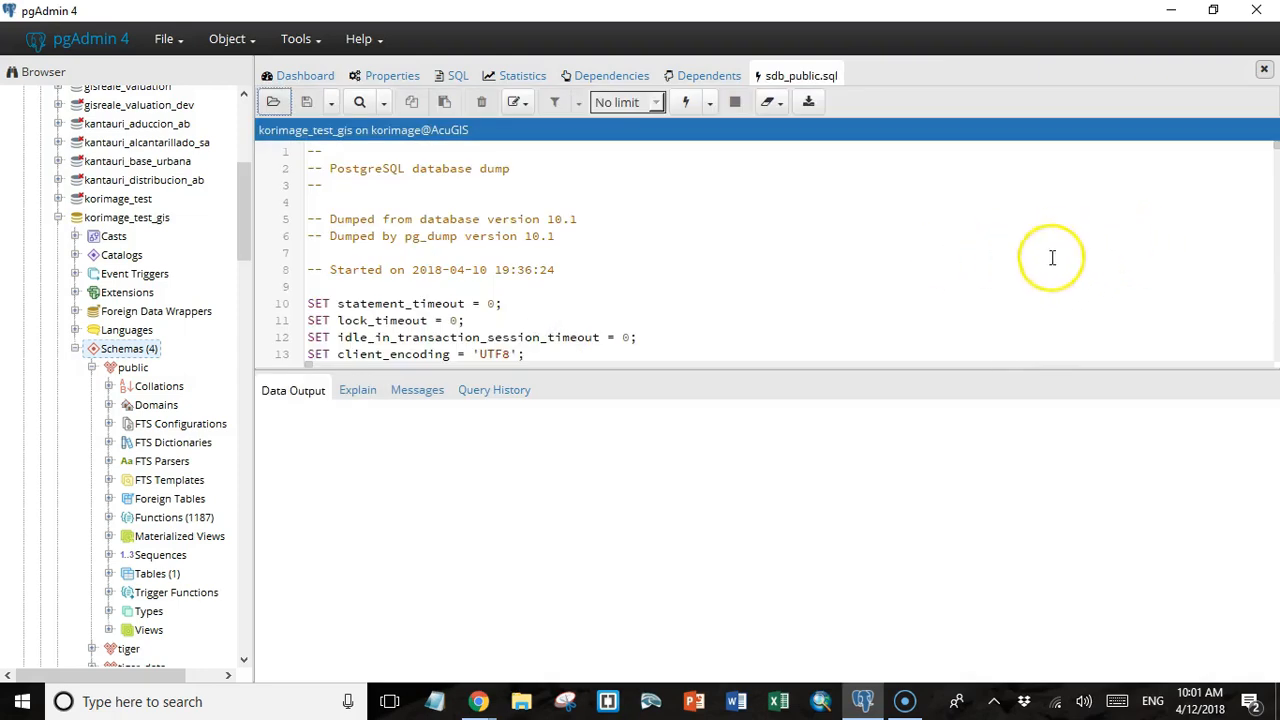
Look through the dump script's domain, function, table and insert statements, and return to its beginning.
scroll(900, 291, down, 3)
scroll(900, 291, down, 6)
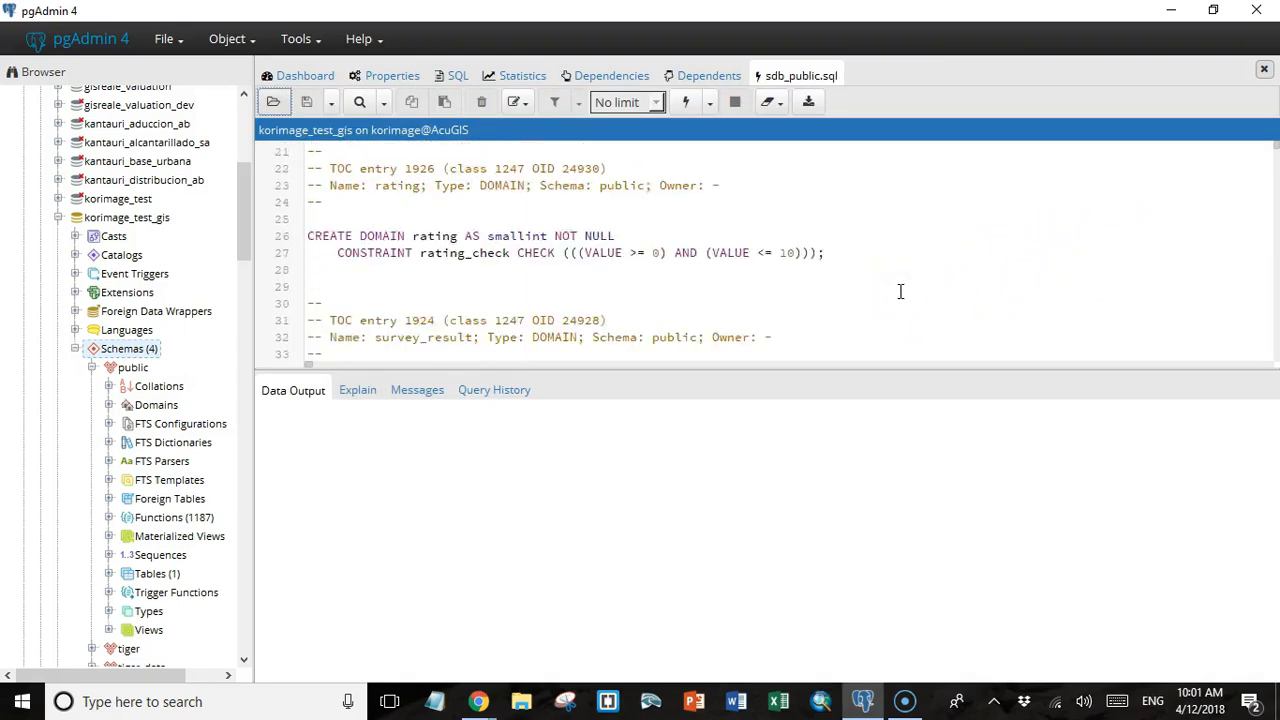
scroll(900, 291, down, 4)
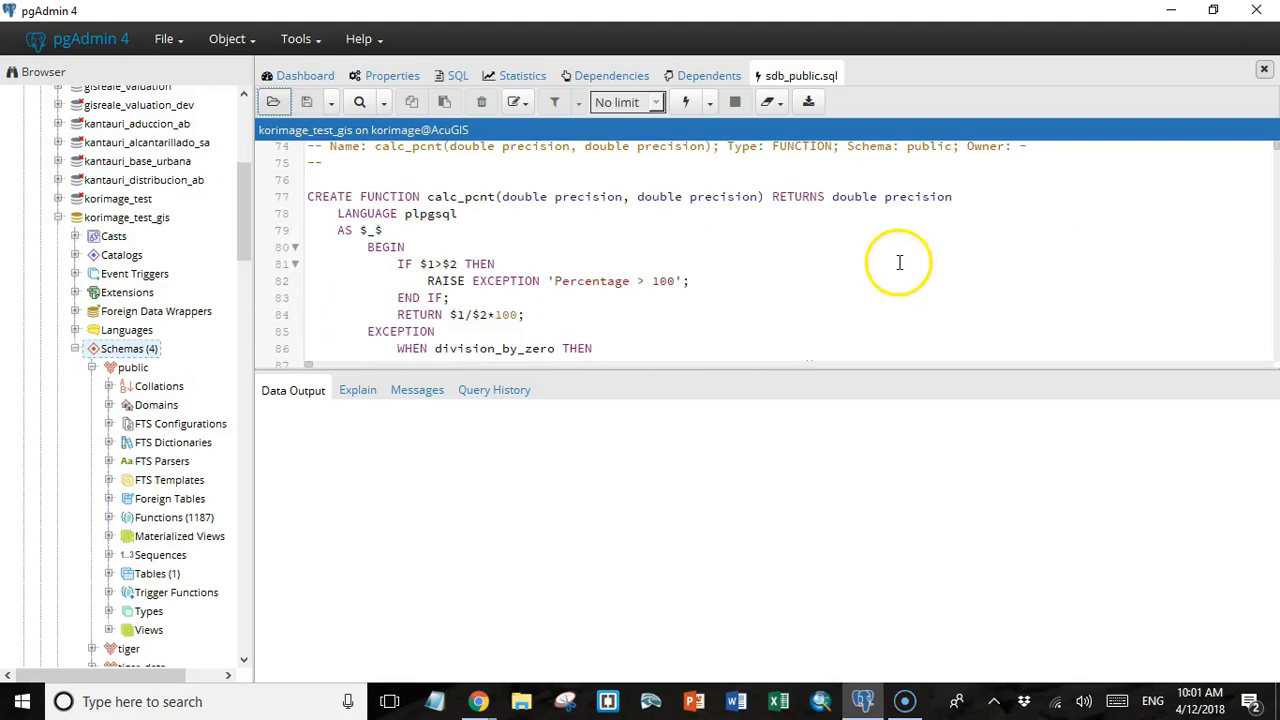
scroll(899, 263, down, 9)
scroll(899, 263, down, 19)
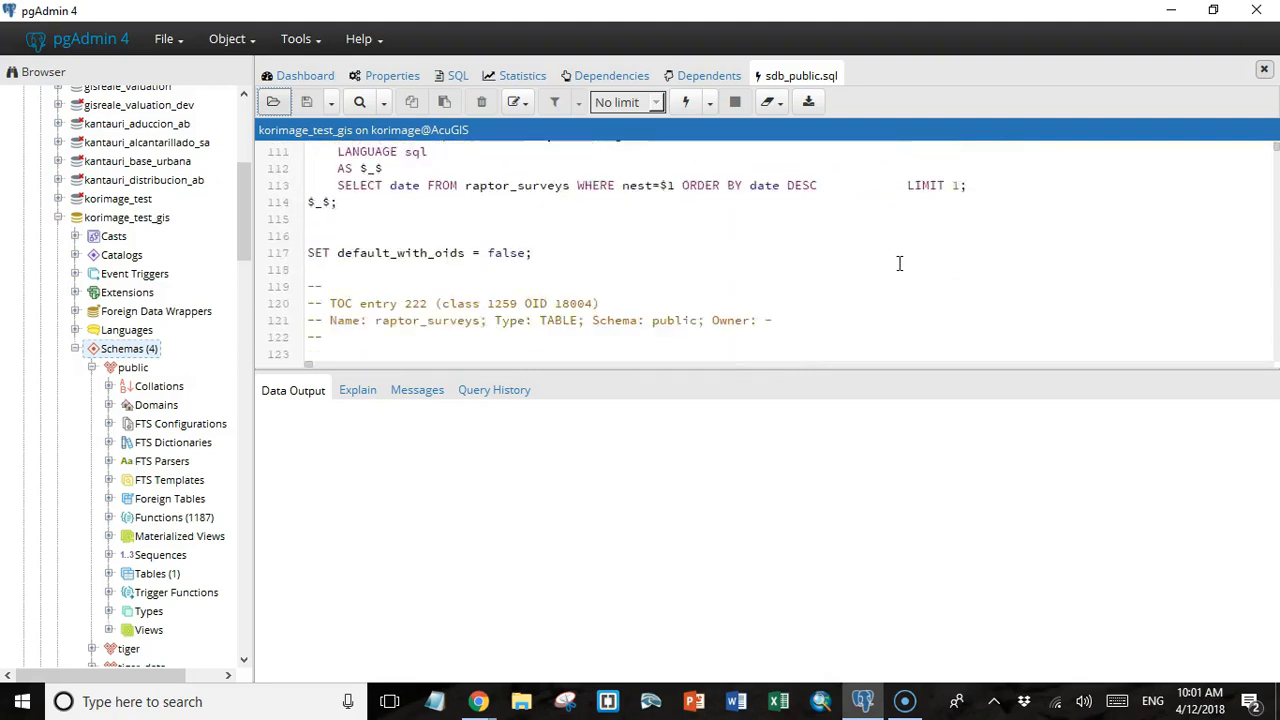
scroll(899, 263, down, 20)
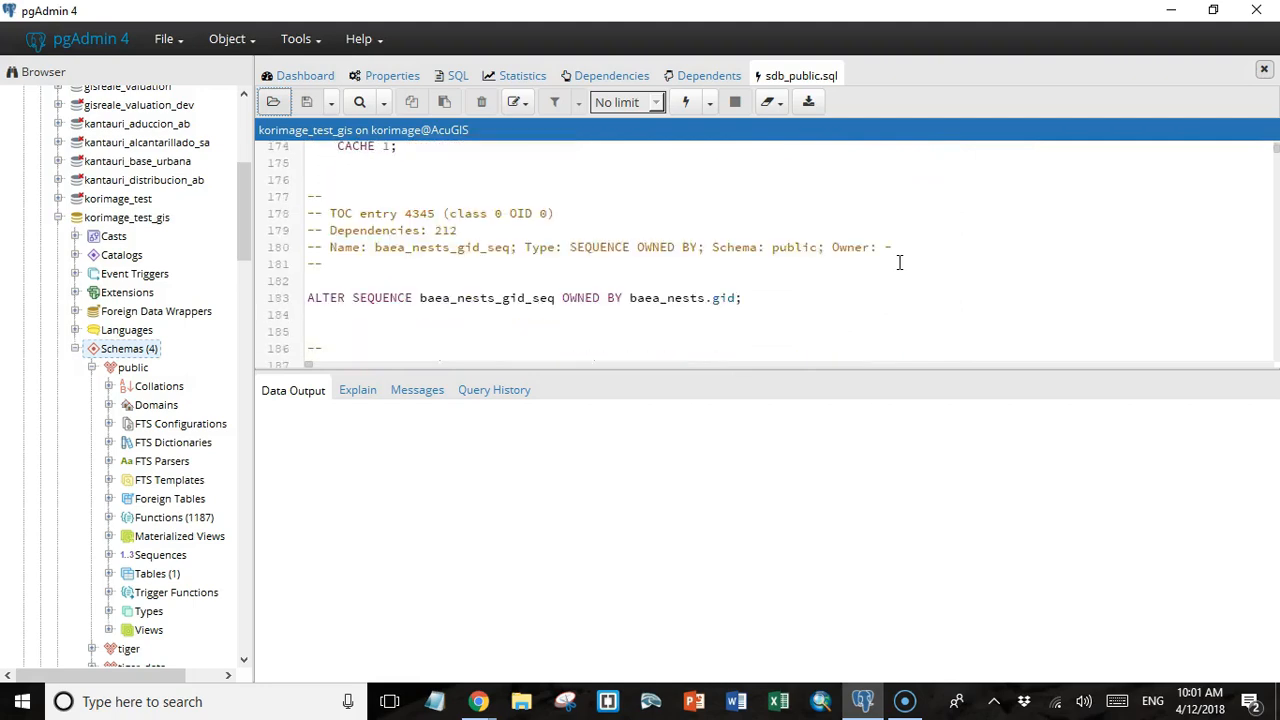
scroll(899, 263, down, 19)
drag(1276, 150, 1275, 167)
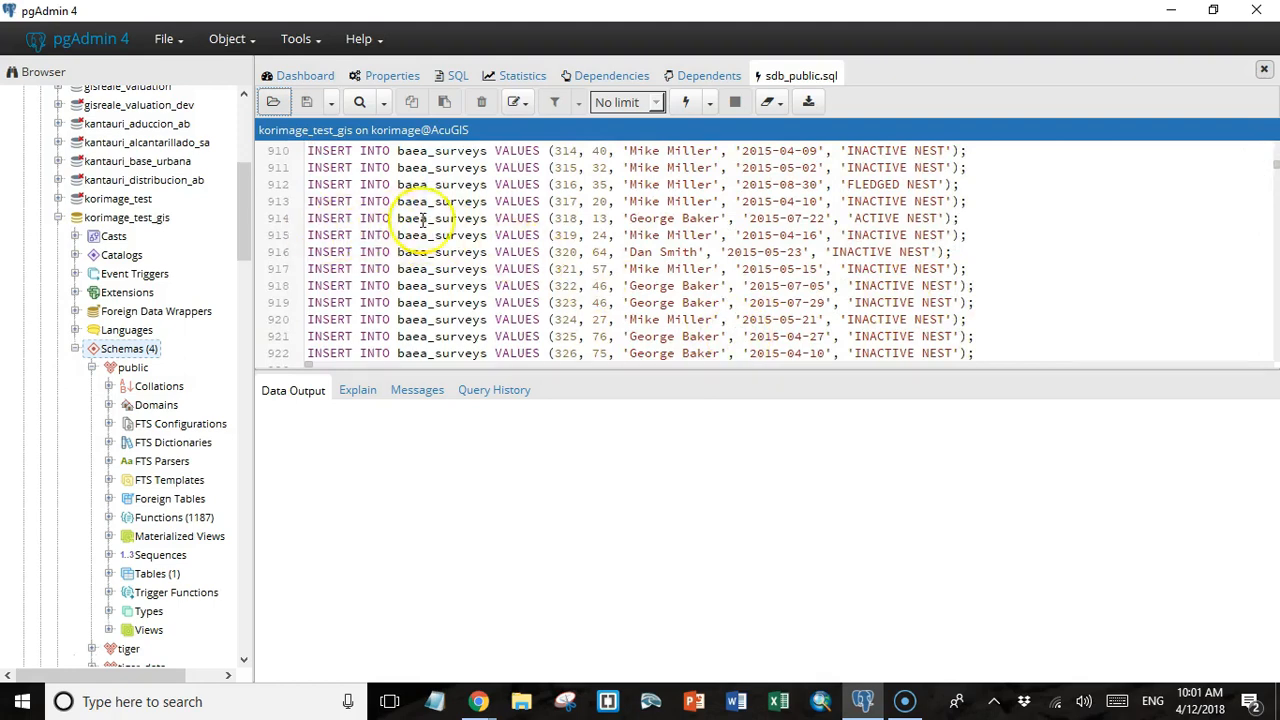
key(ctrl+Home)
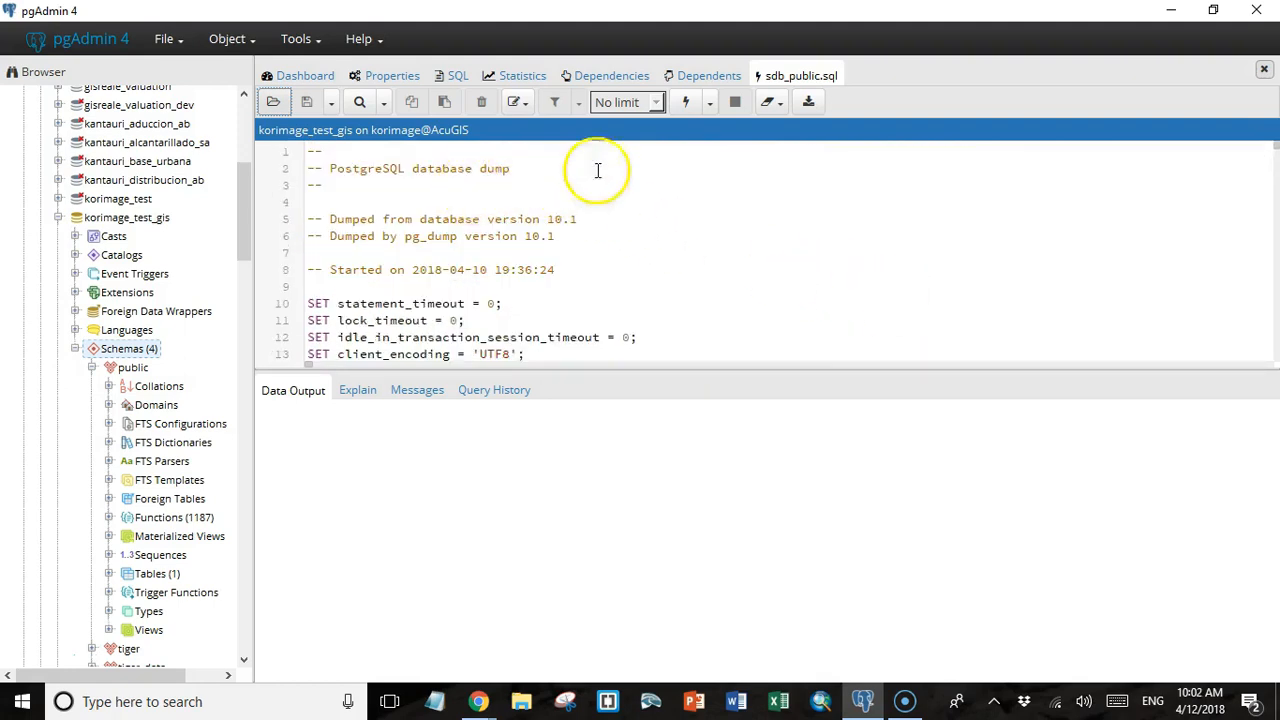
Execute the loaded dump script on korimage_test_gis and refresh the public schema.
click(686, 106)
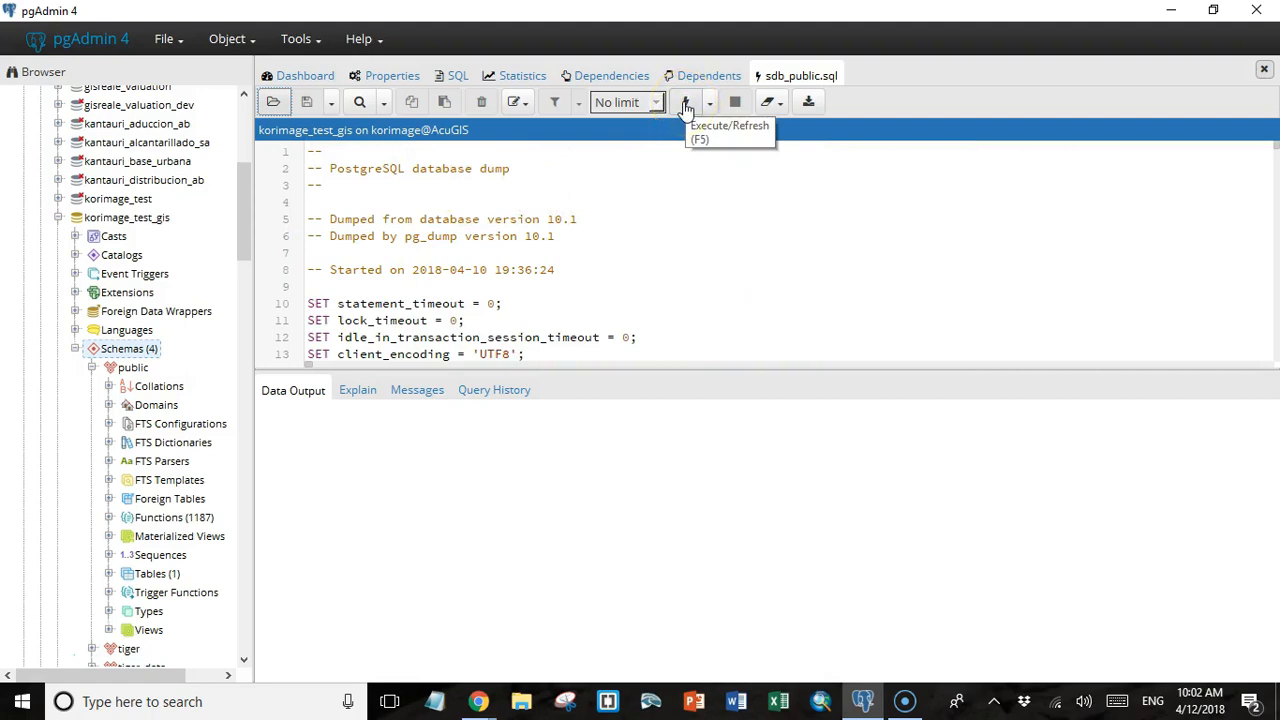
click(686, 106)
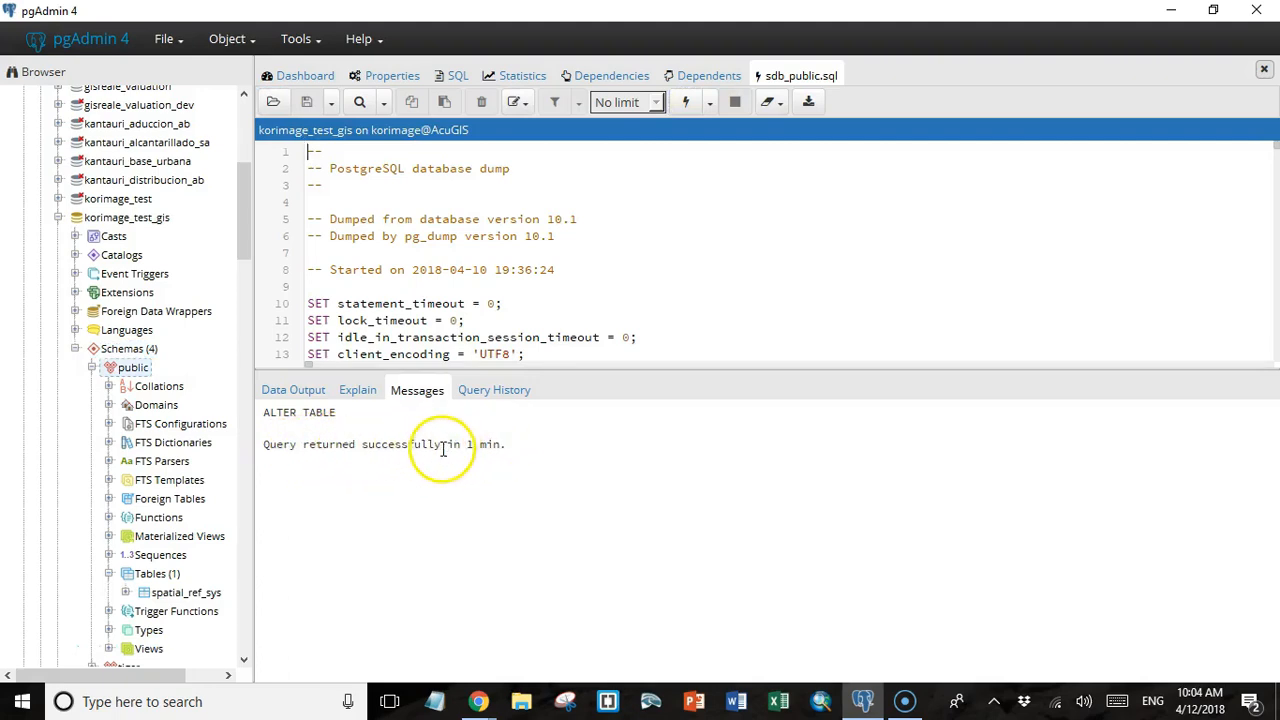
right_click(138, 369)
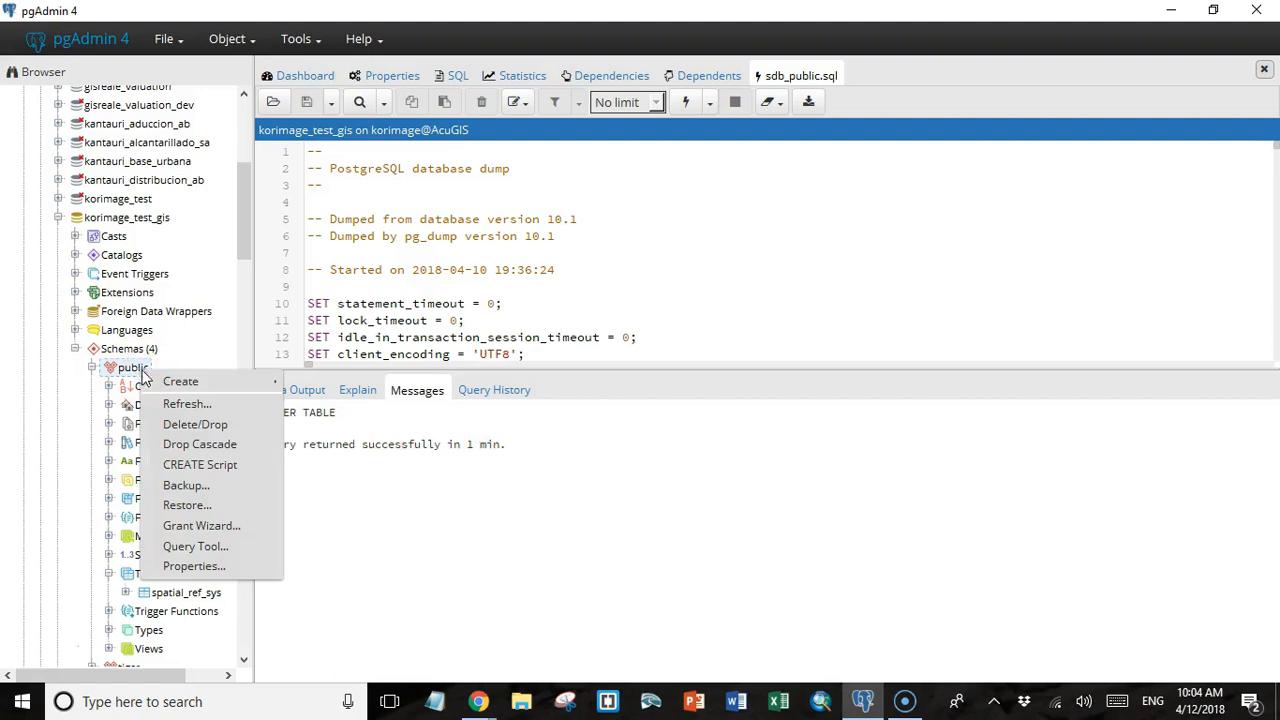
Examine the tables, domains and sequences in the public schema, and collapse the sequences list.
drag(243, 235, 248, 286)
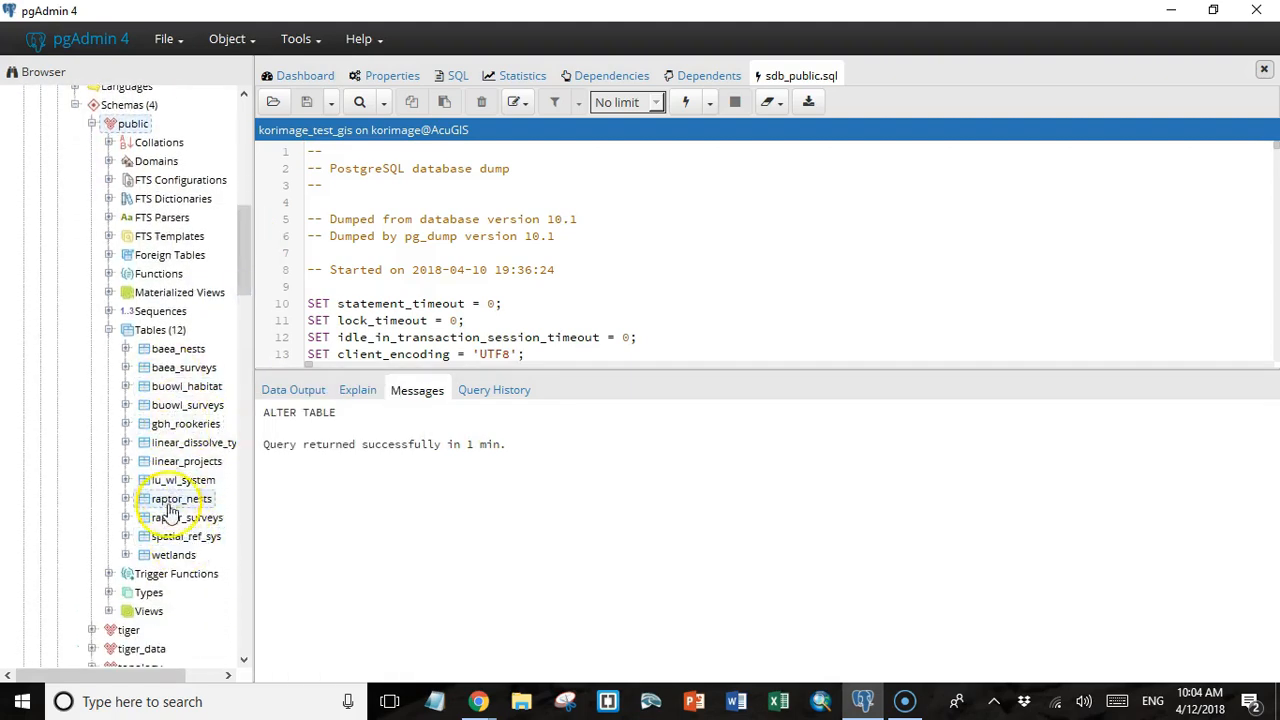
click(108, 161)
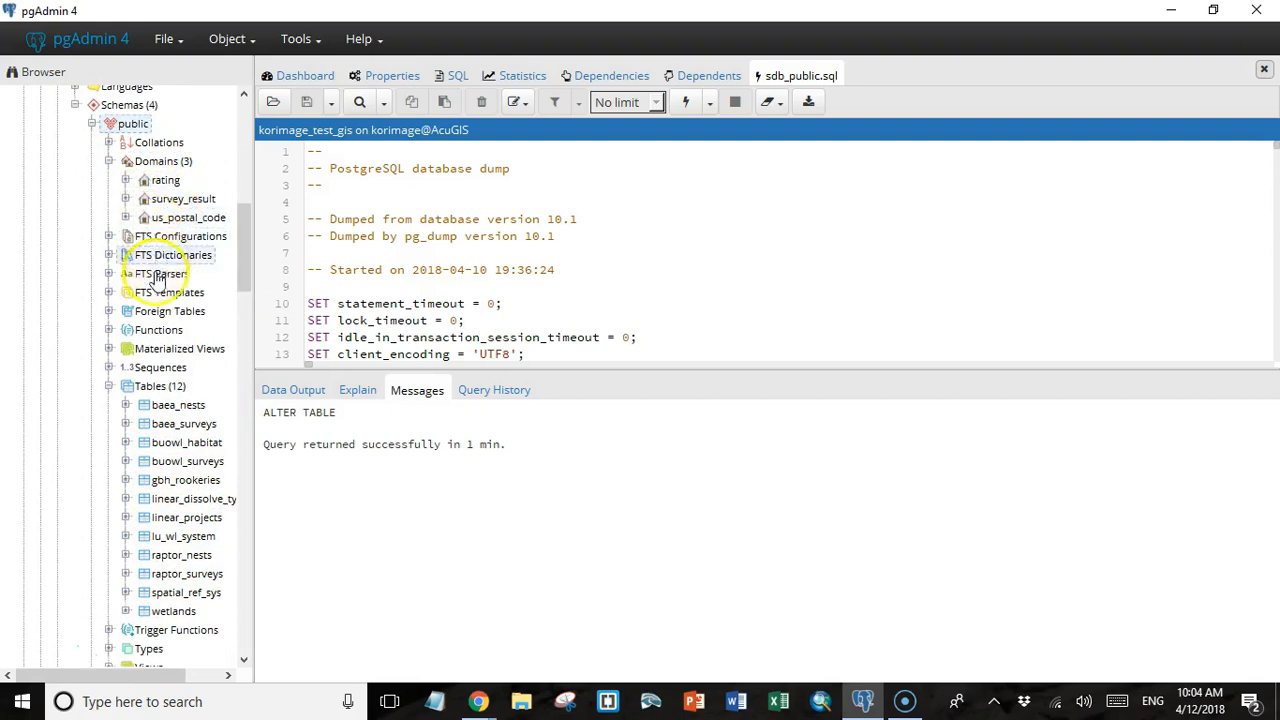
click(109, 367)
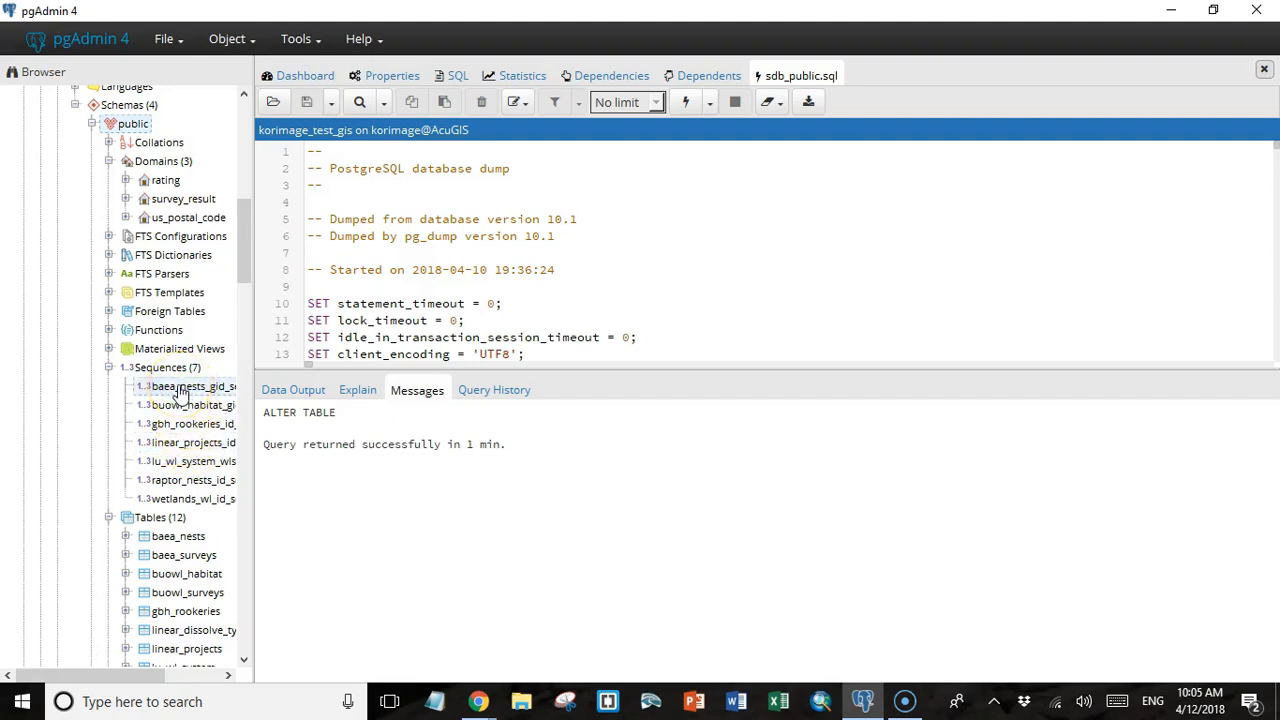
click(112, 370)
click(110, 369)
Clear the query editor, enter SELECT * FROM raptor_nests, and run the query.
click(779, 102)
click(800, 131)
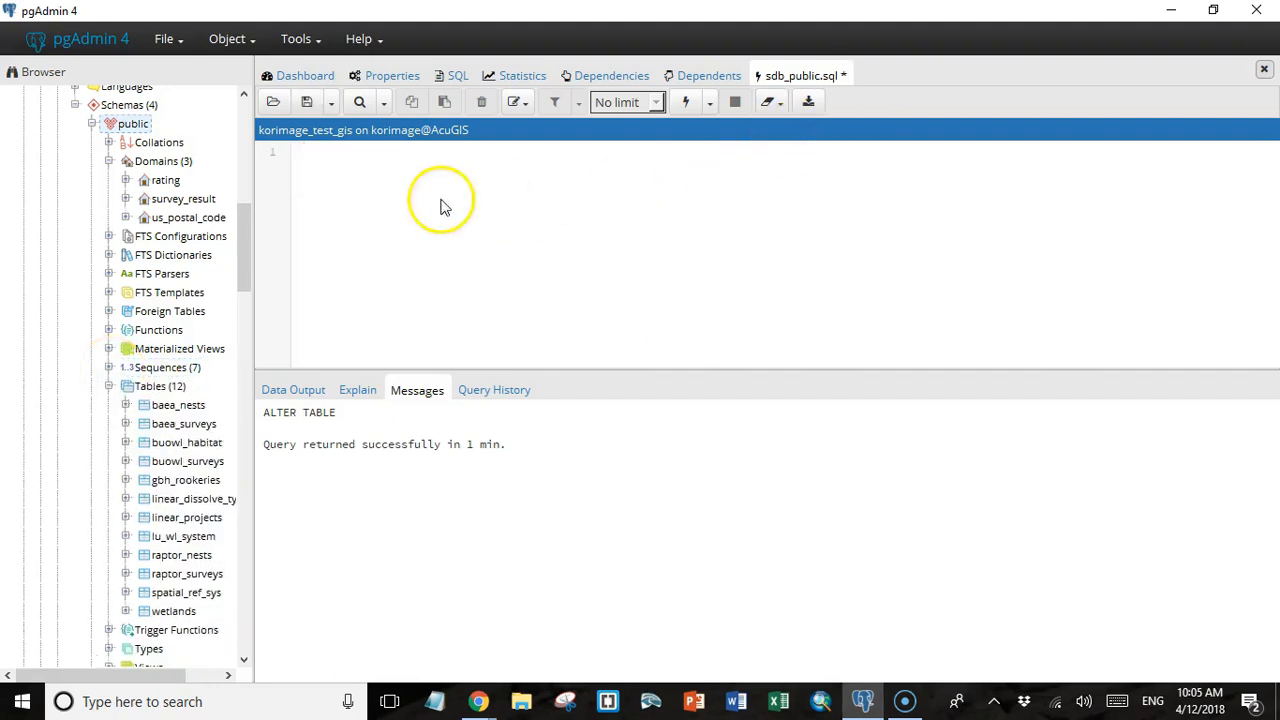
click(363, 173)
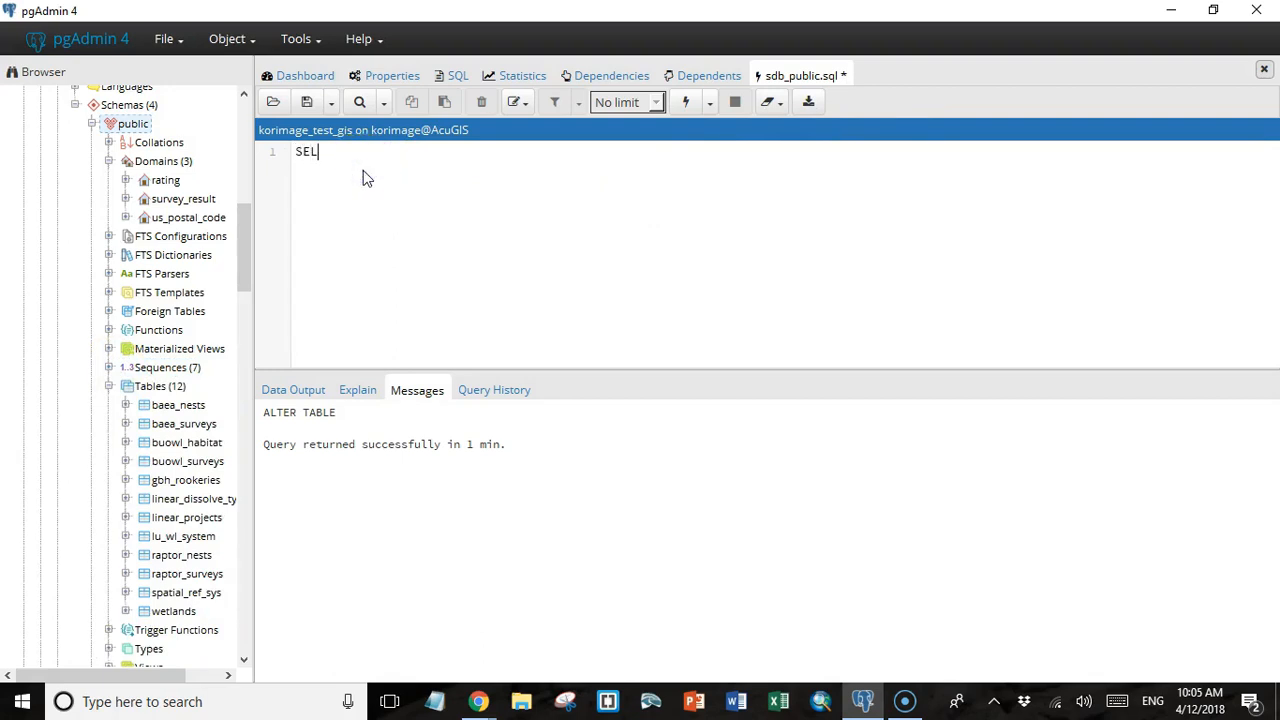
text(SELECT * FROM R)
key(BackSpace)
text(raptor_nests)
click(685, 101)
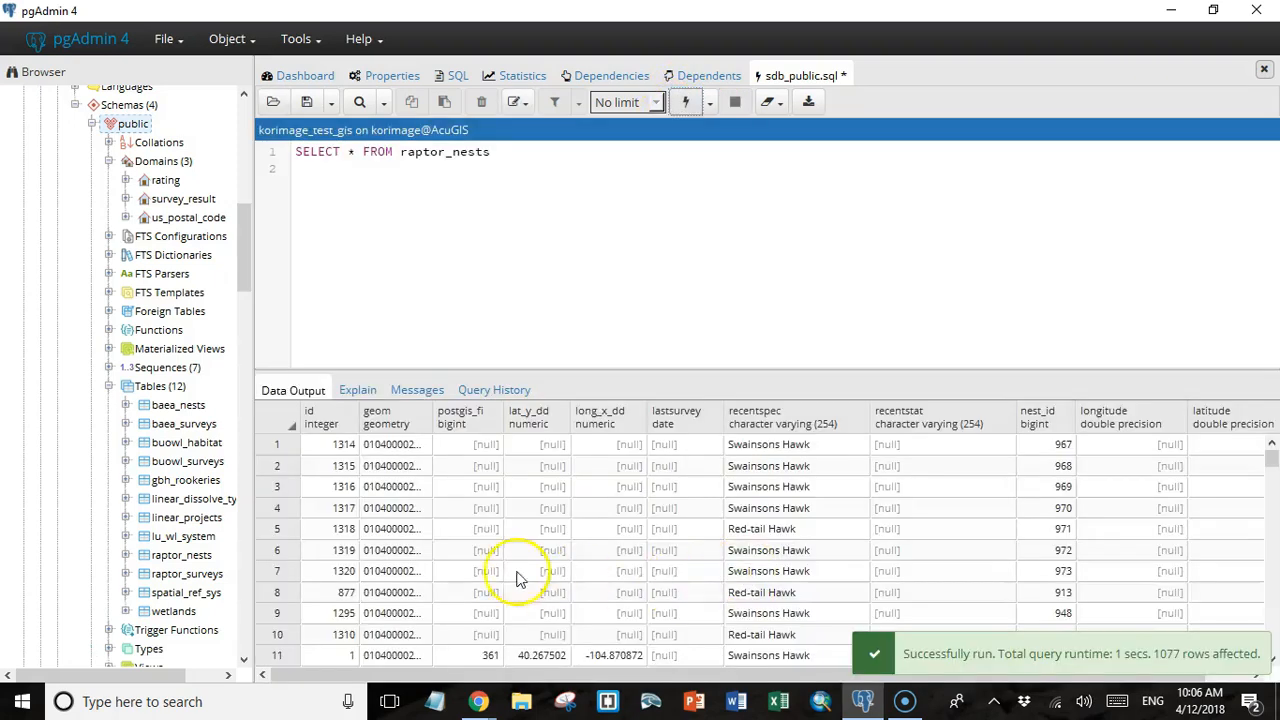
Exit pgAdmin 4, confirming the closure, and launch QGIS.
key(alt+F4)
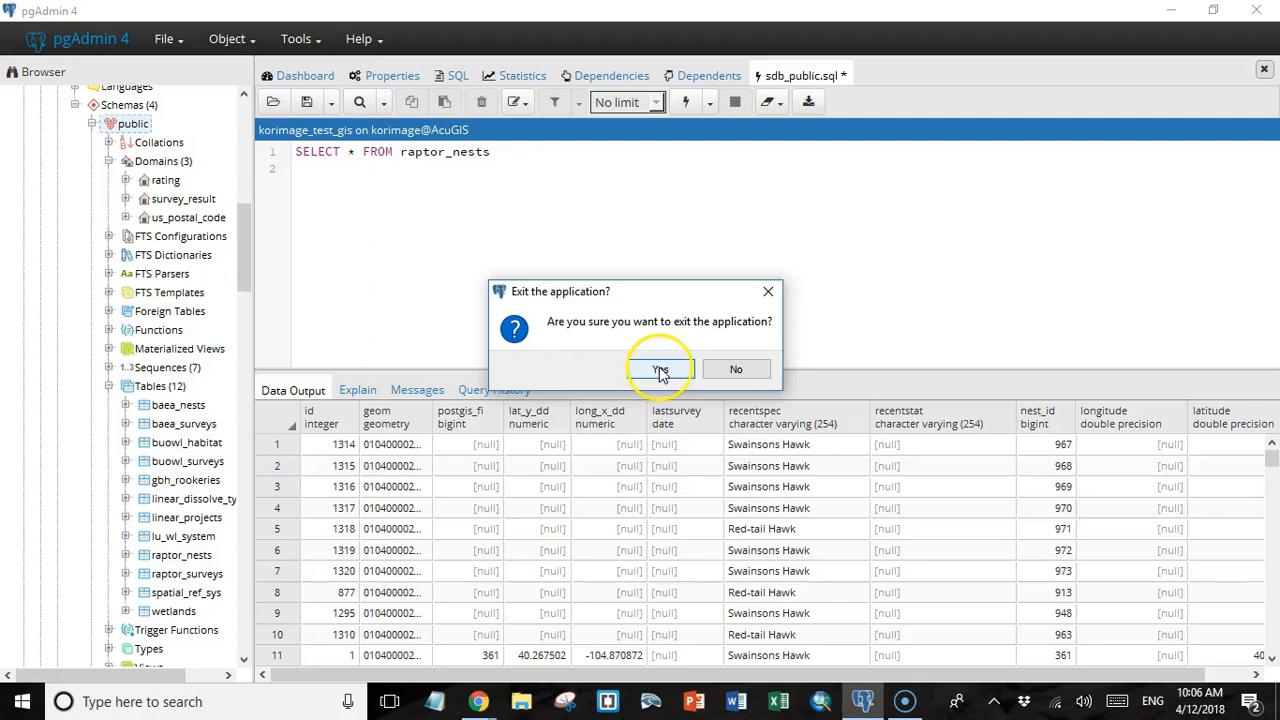
click(660, 371)
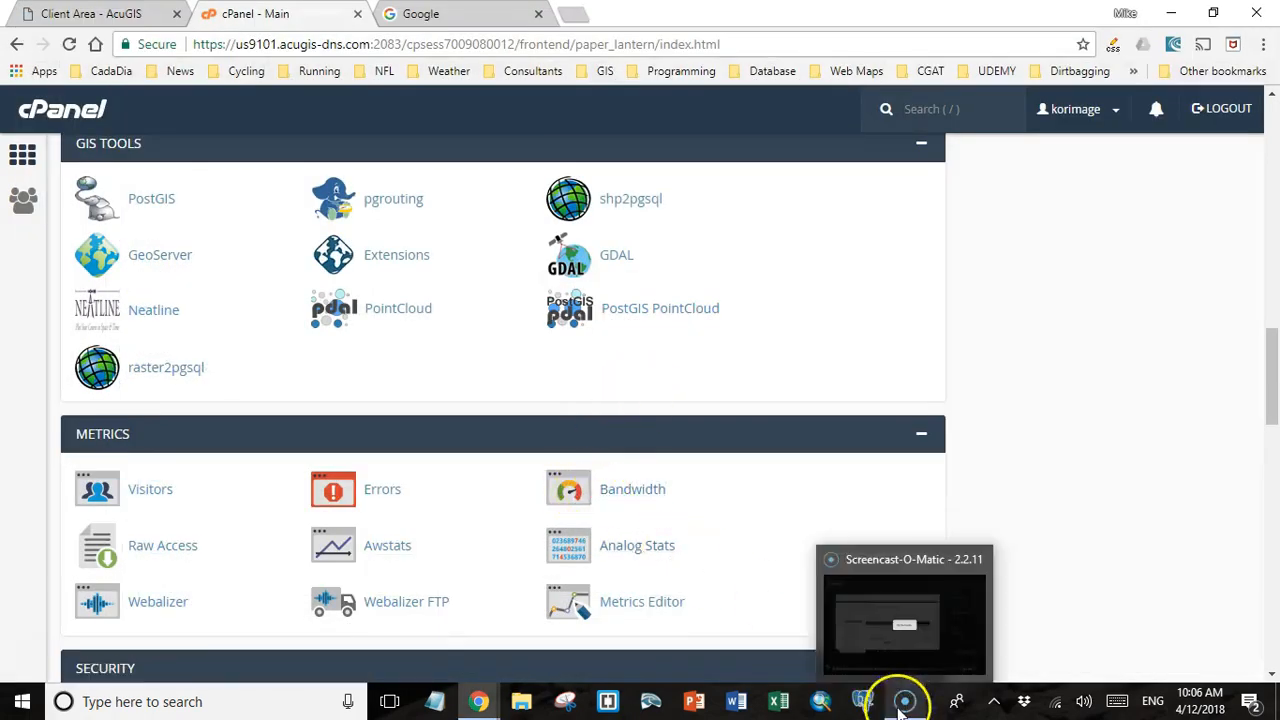
click(272, 702)
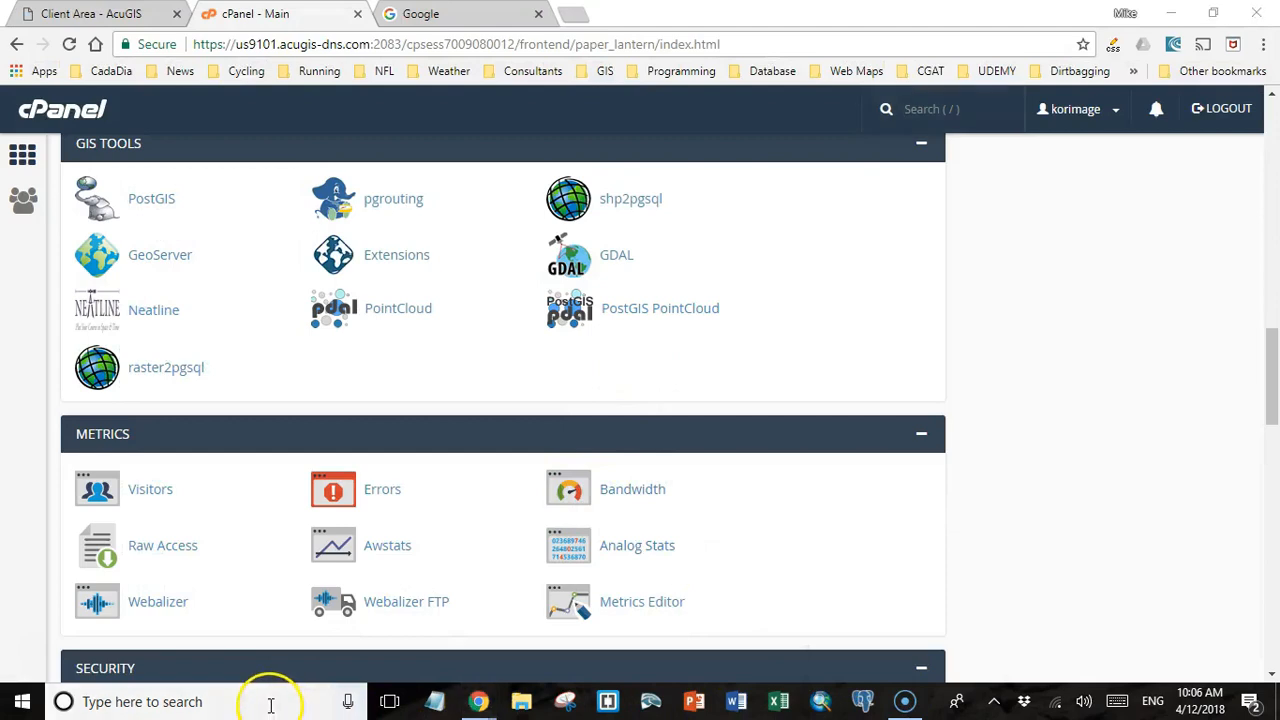
text(qgi)
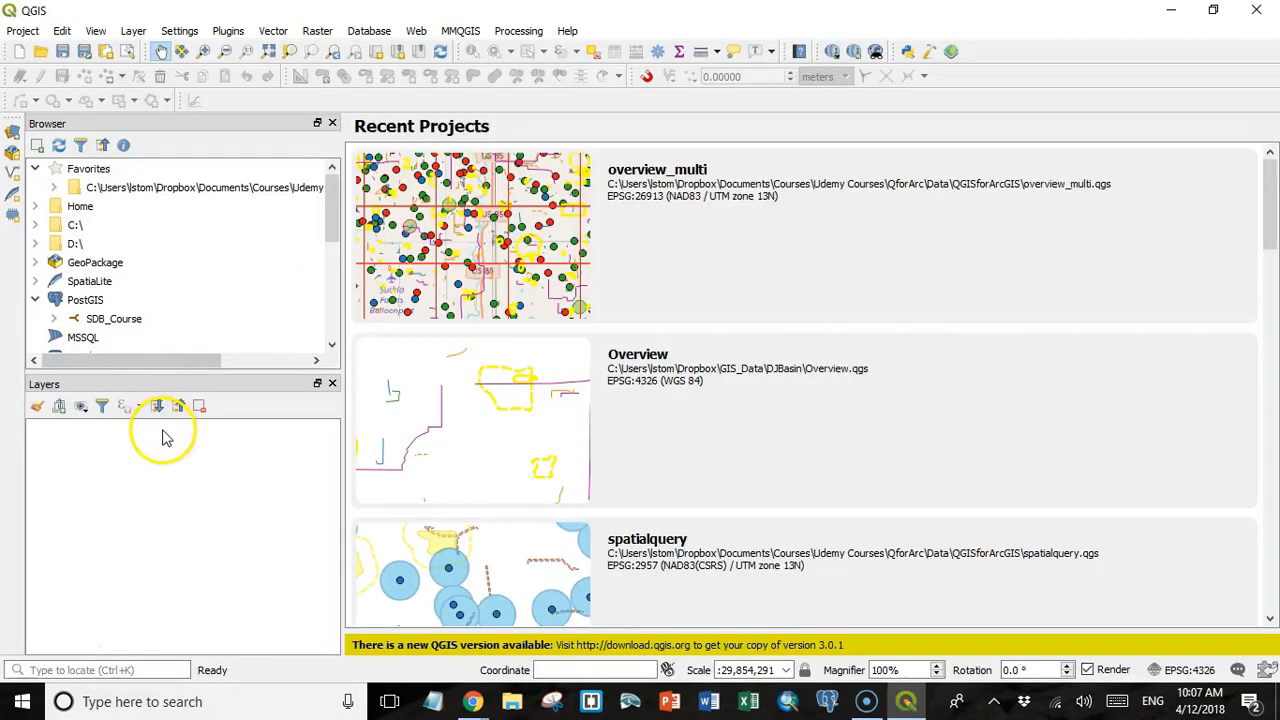
Create a PostGIS connection named AcuGIS Test_gis with host korima.com and database korimage_test_gis.
click(86, 302)
right_click(88, 304)
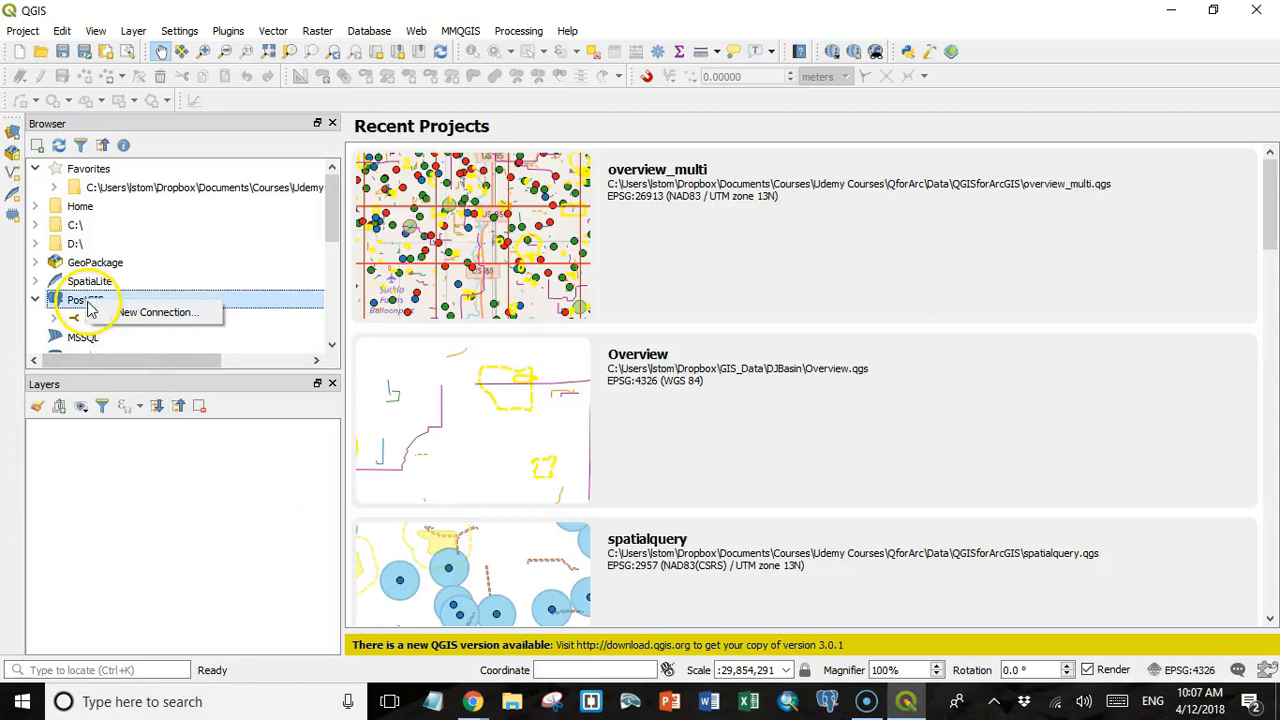
click(130, 316)
text(AcuGIS)
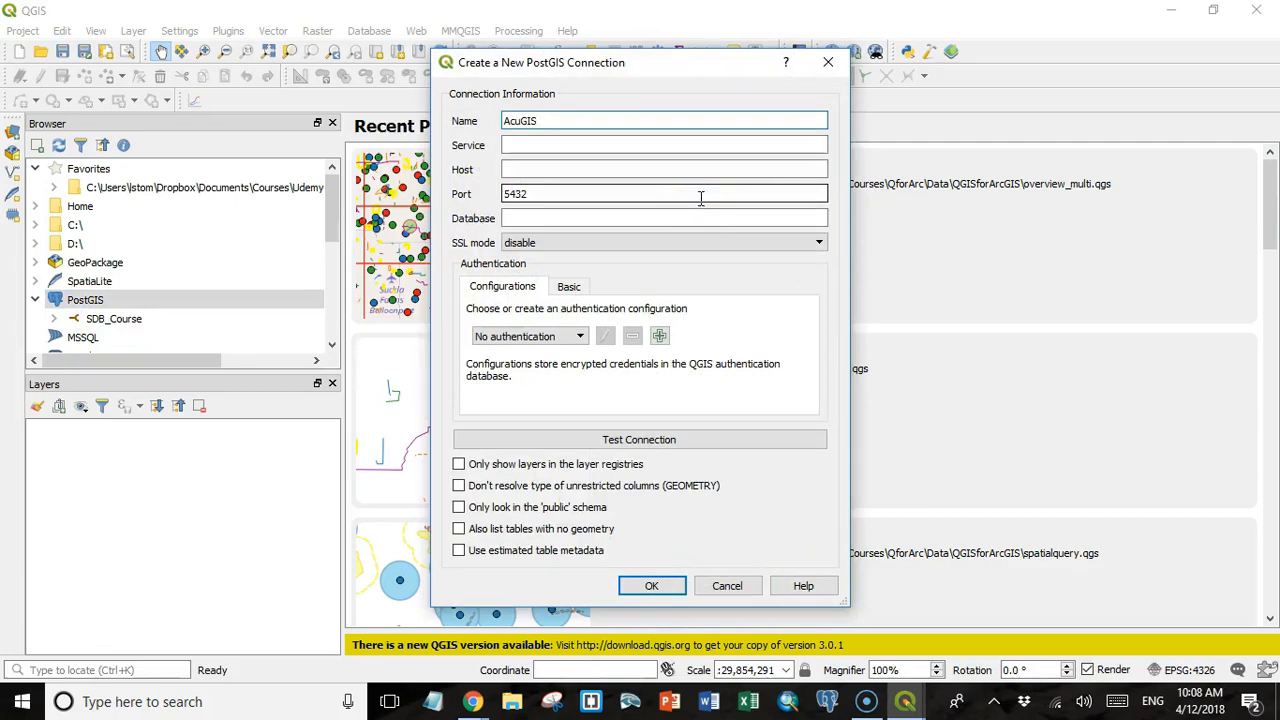
text(Test_gis)
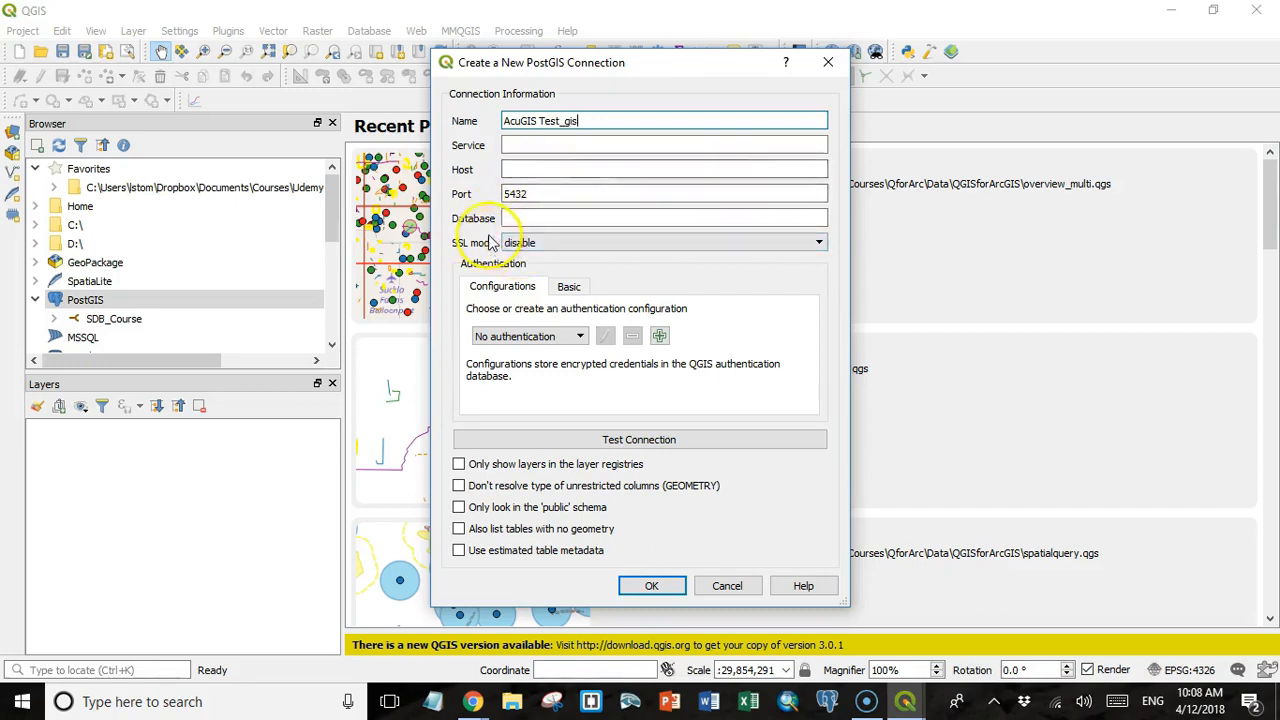
click(517, 169)
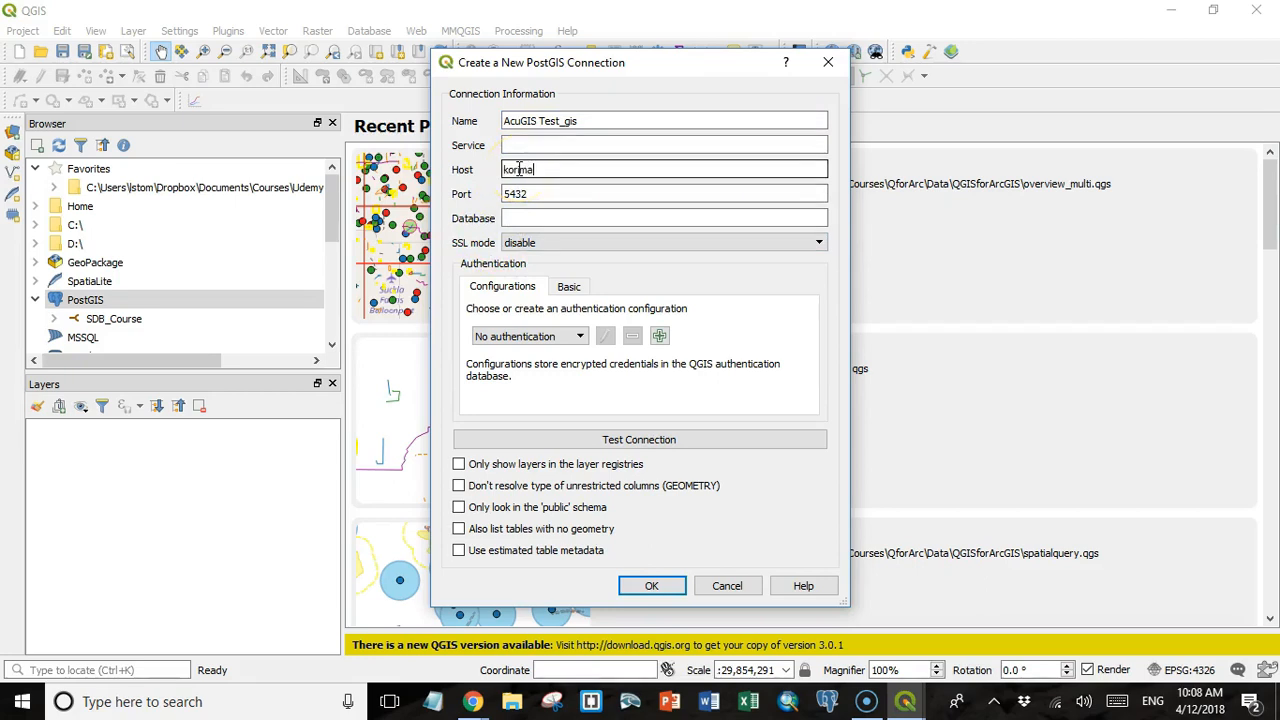
text(korima.com)
click(529, 217)
text(korimage_test_gis)
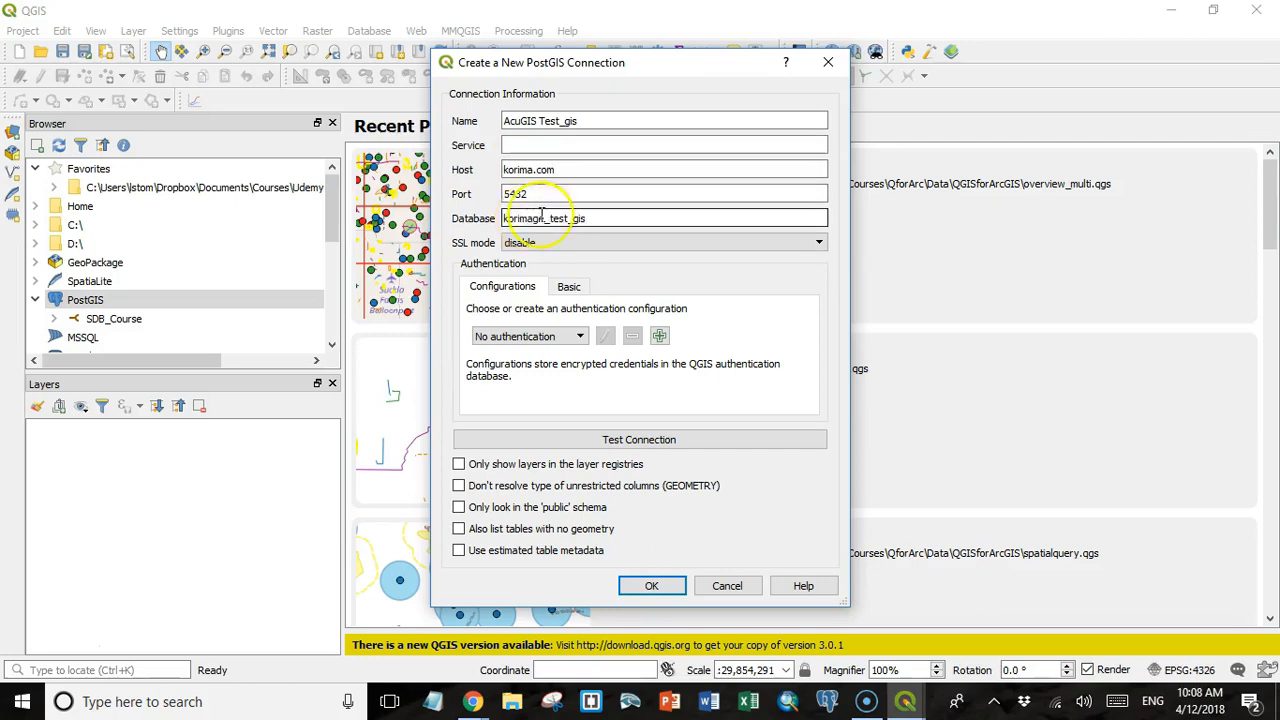
Set basic authentication with user name korimage and the account password, and test the connection.
click(568, 286)
click(547, 312)
text(korima)
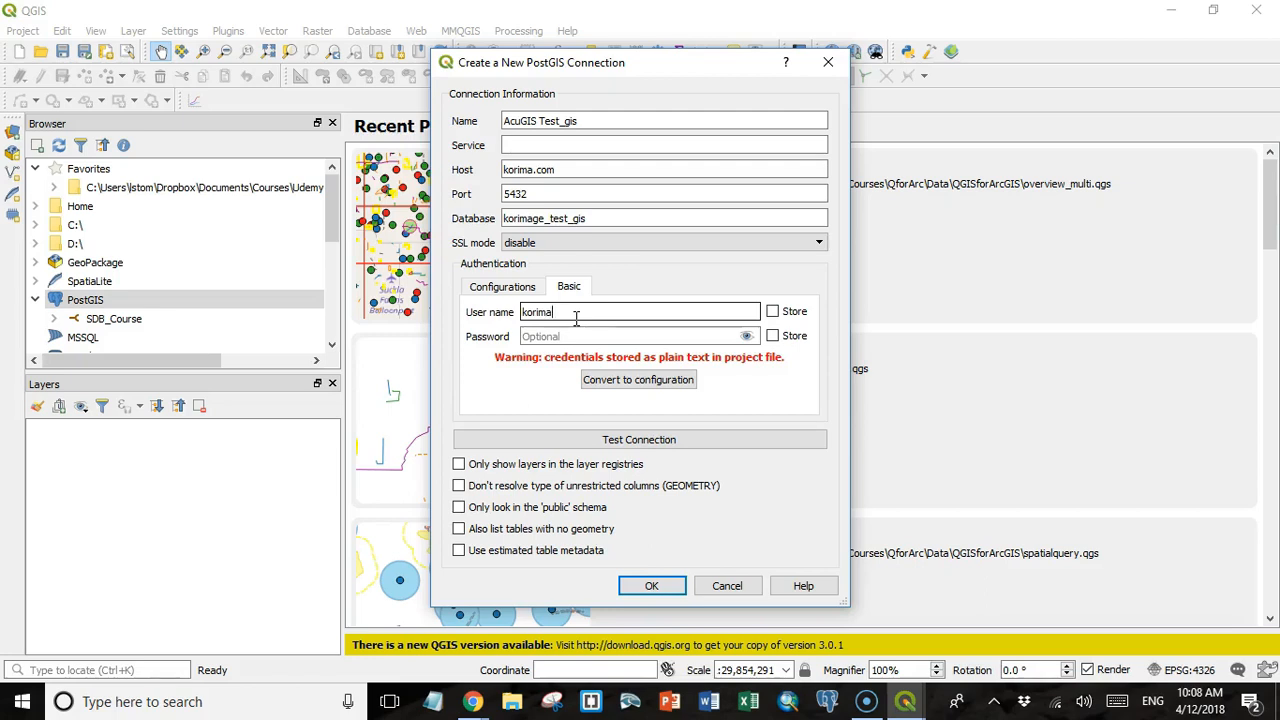
click(565, 336)
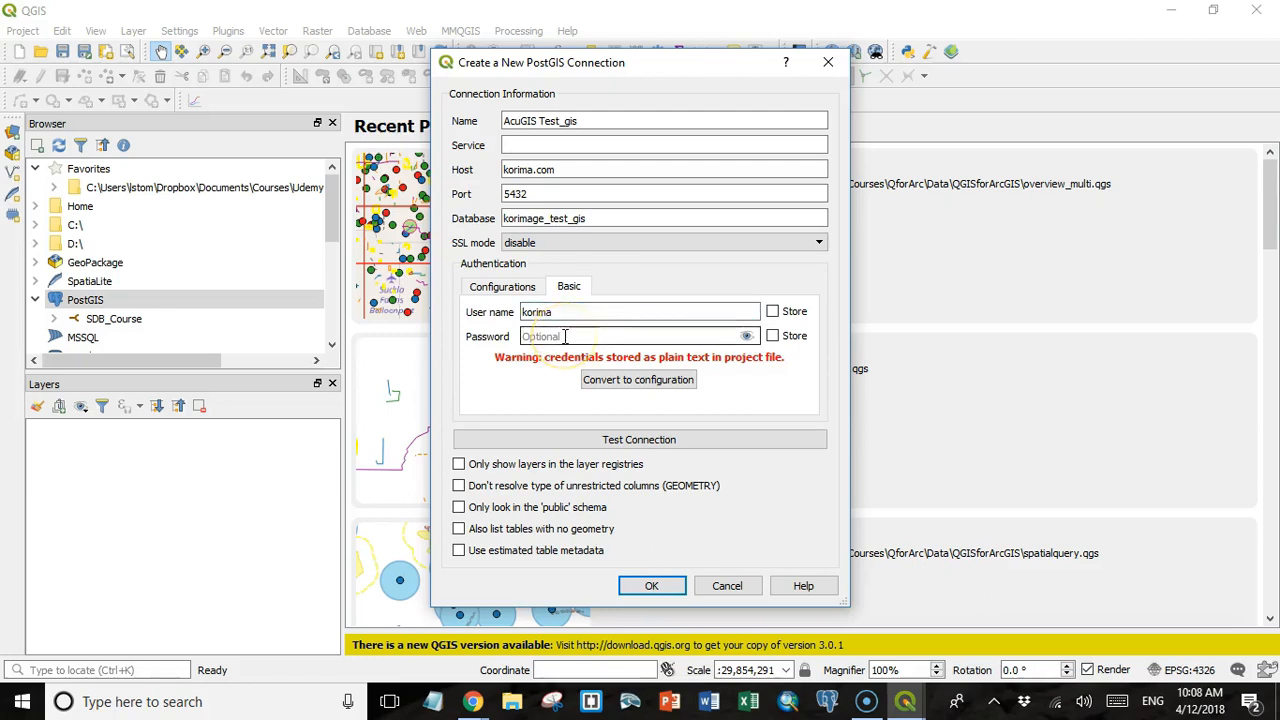
key(ctrl+v)
click(574, 311)
text(ge)
click(628, 450)
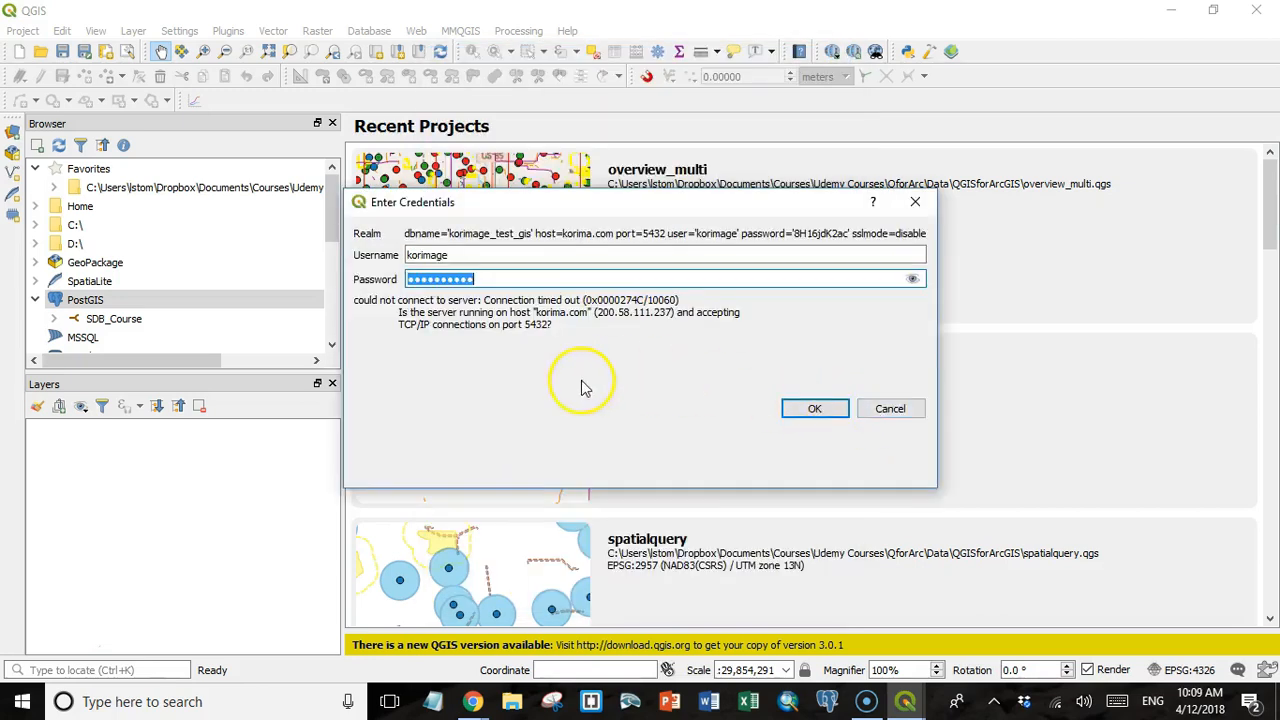
click(823, 411)
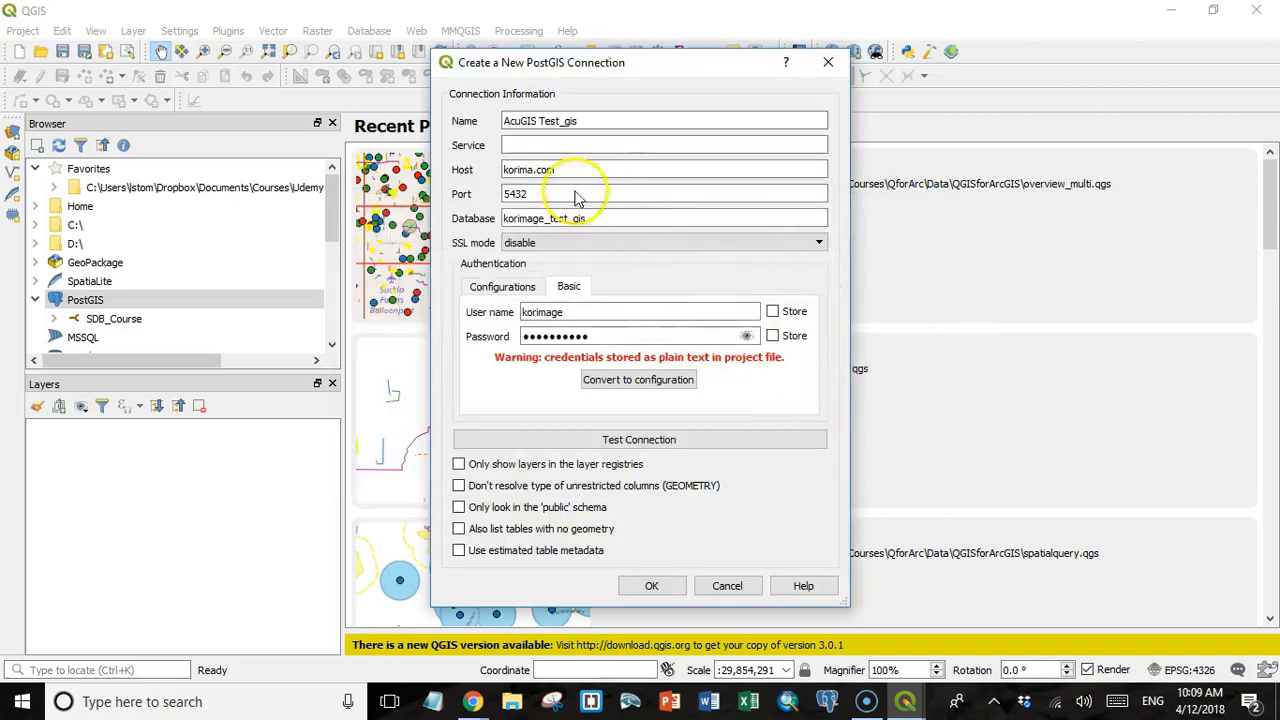
Correct the connection's host to korimageo.com and test the connection again.
click(535, 172)
text(geo)
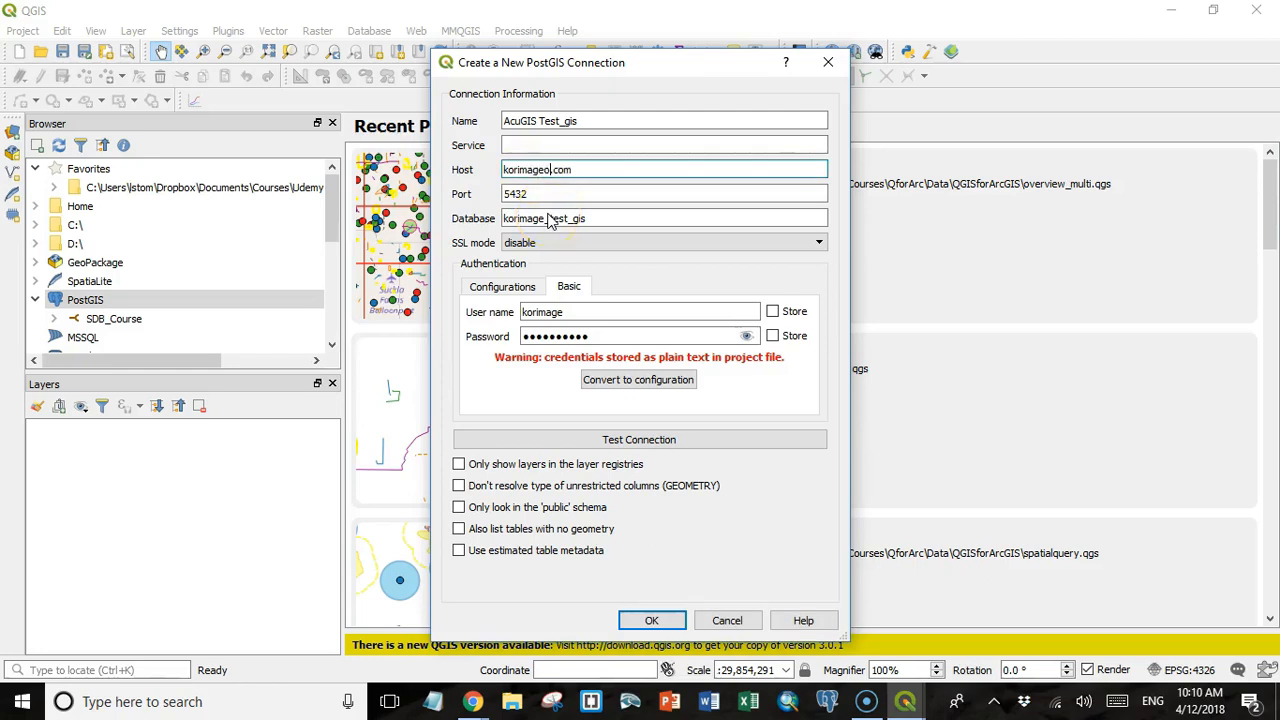
click(563, 222)
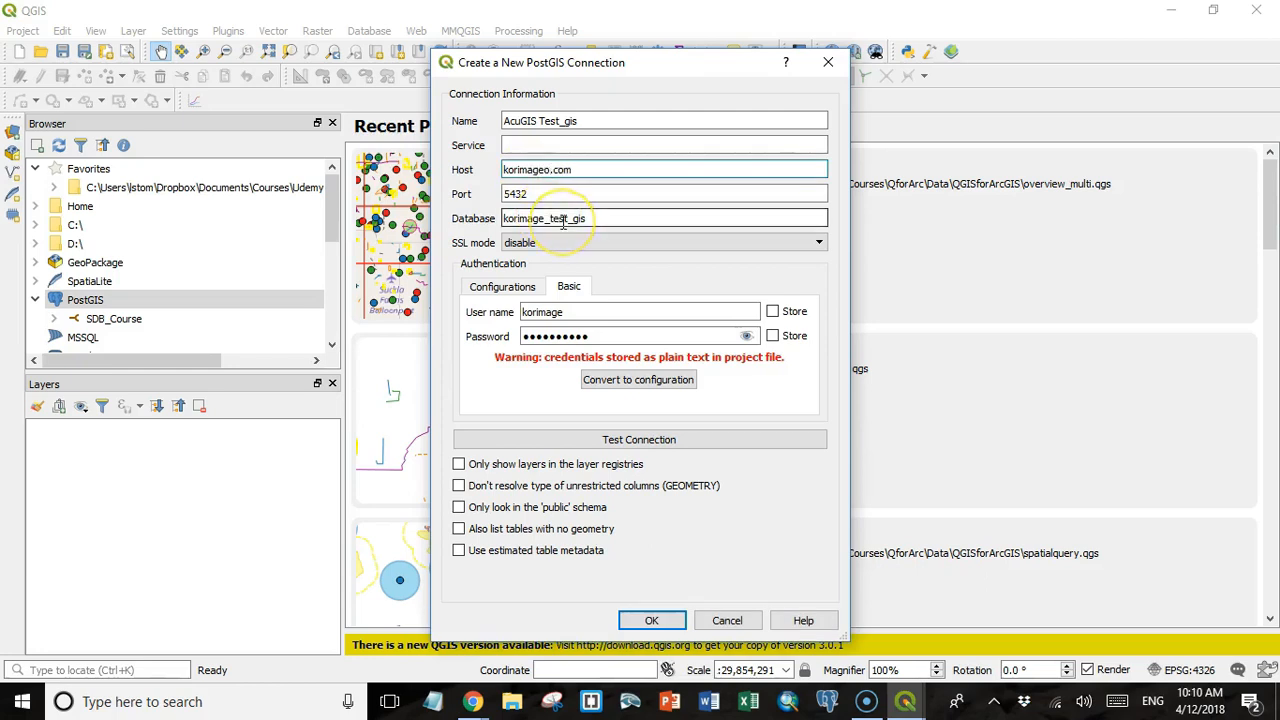
click(621, 443)
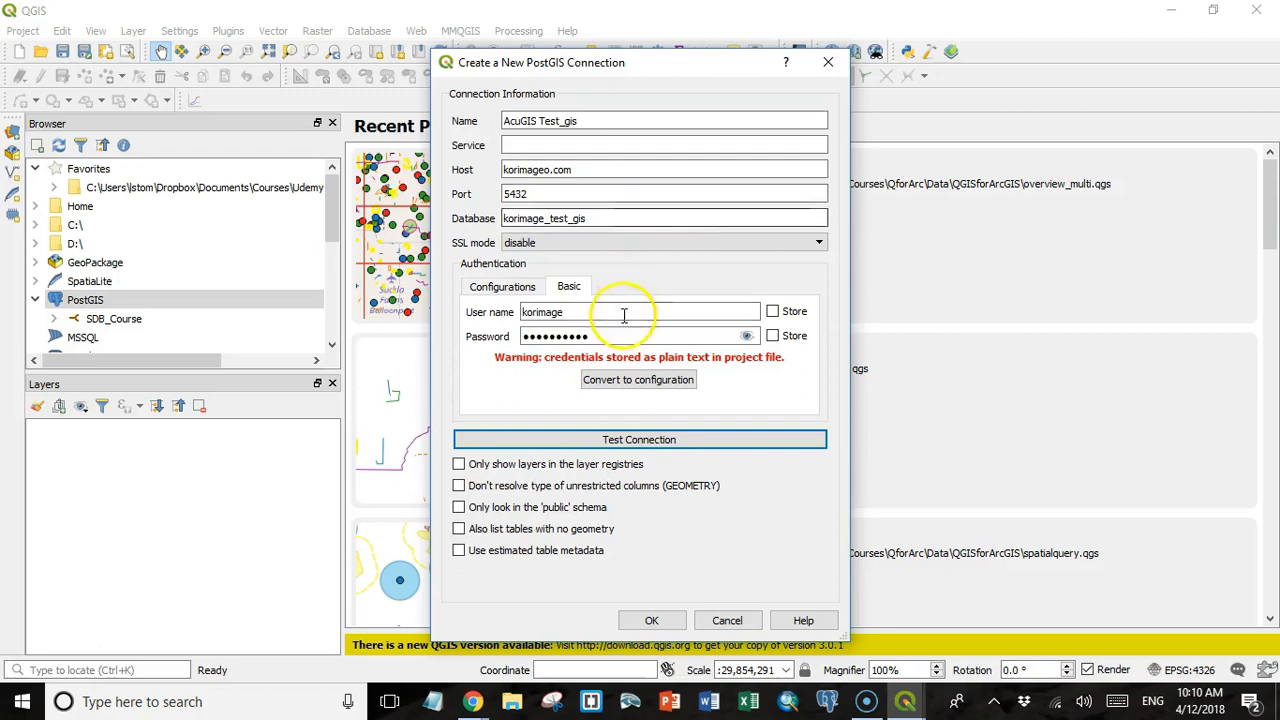
Make the connection also list tables with no geometry and only look in the public schema, and save it.
click(458, 528)
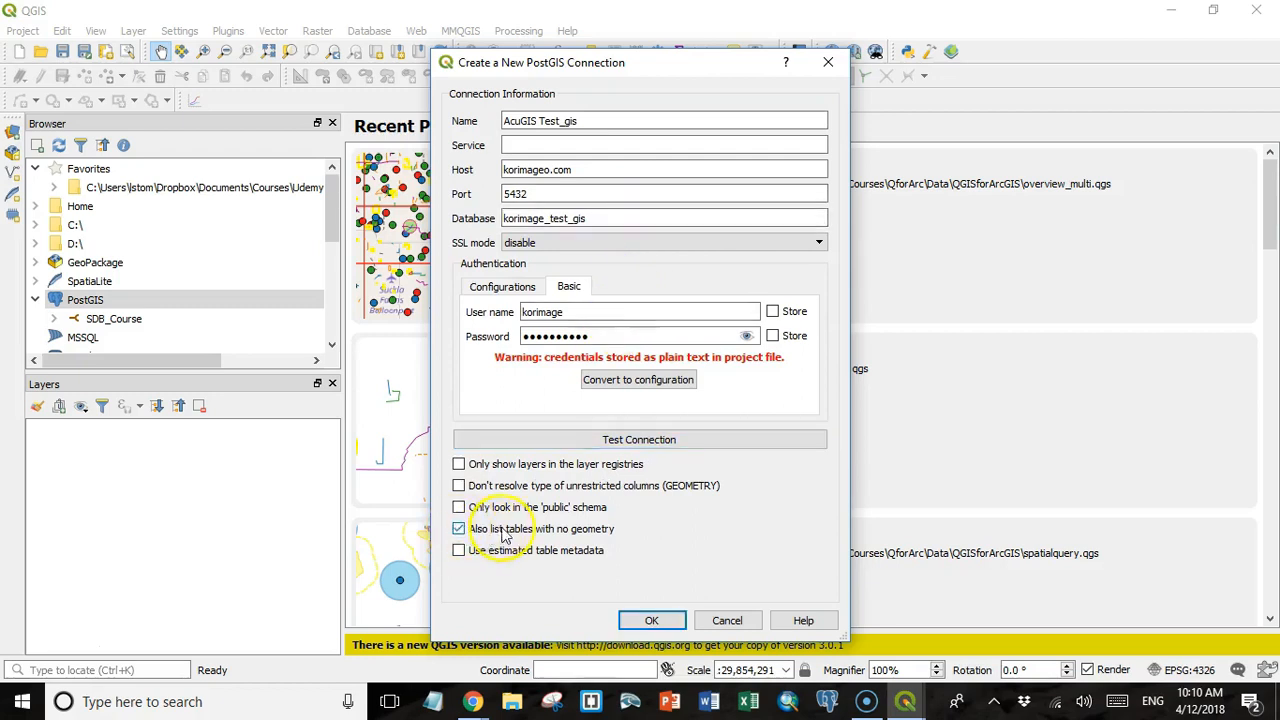
click(458, 507)
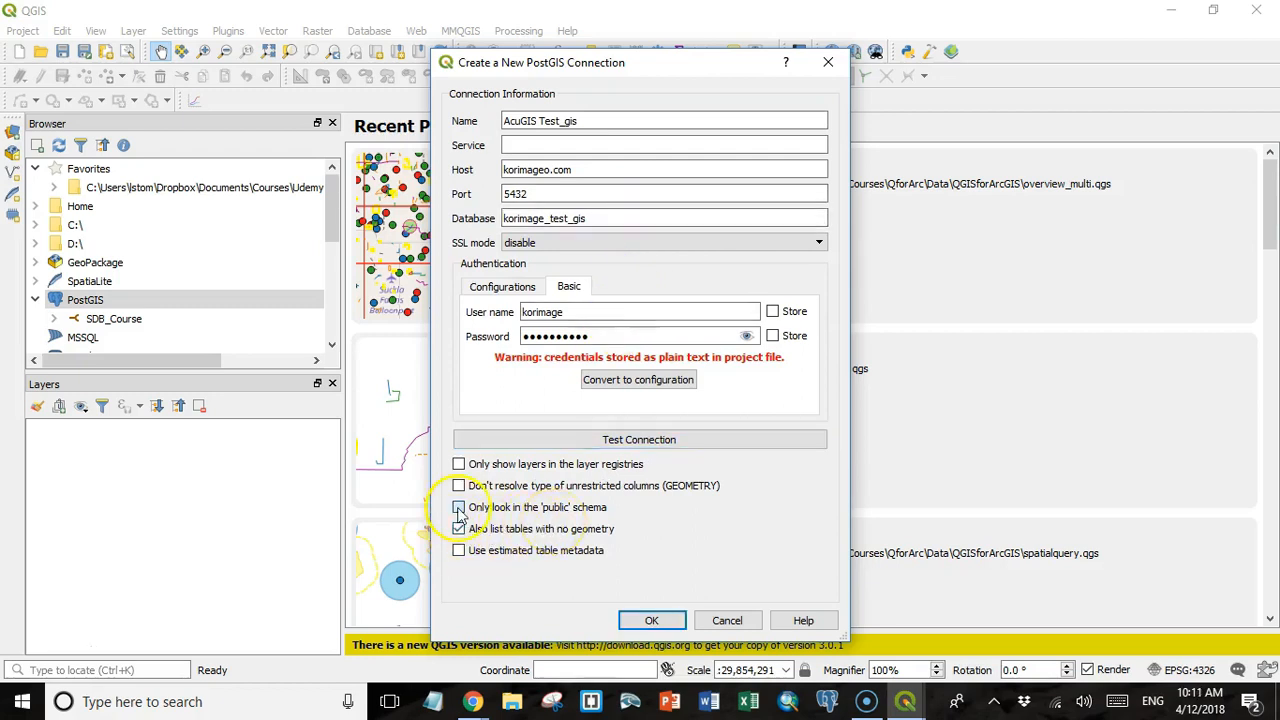
click(651, 621)
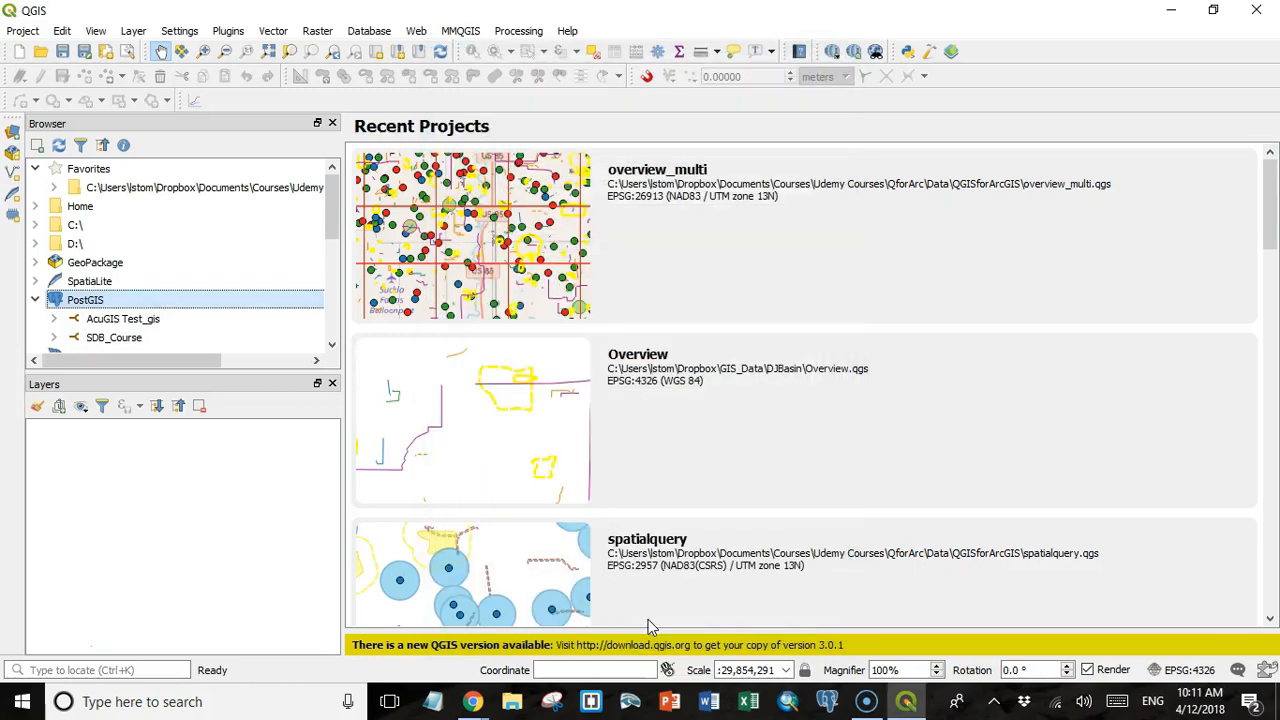
Connect to AcuGIS Test_gis by accepting the credentials and expand its public schema.
click(56, 319)
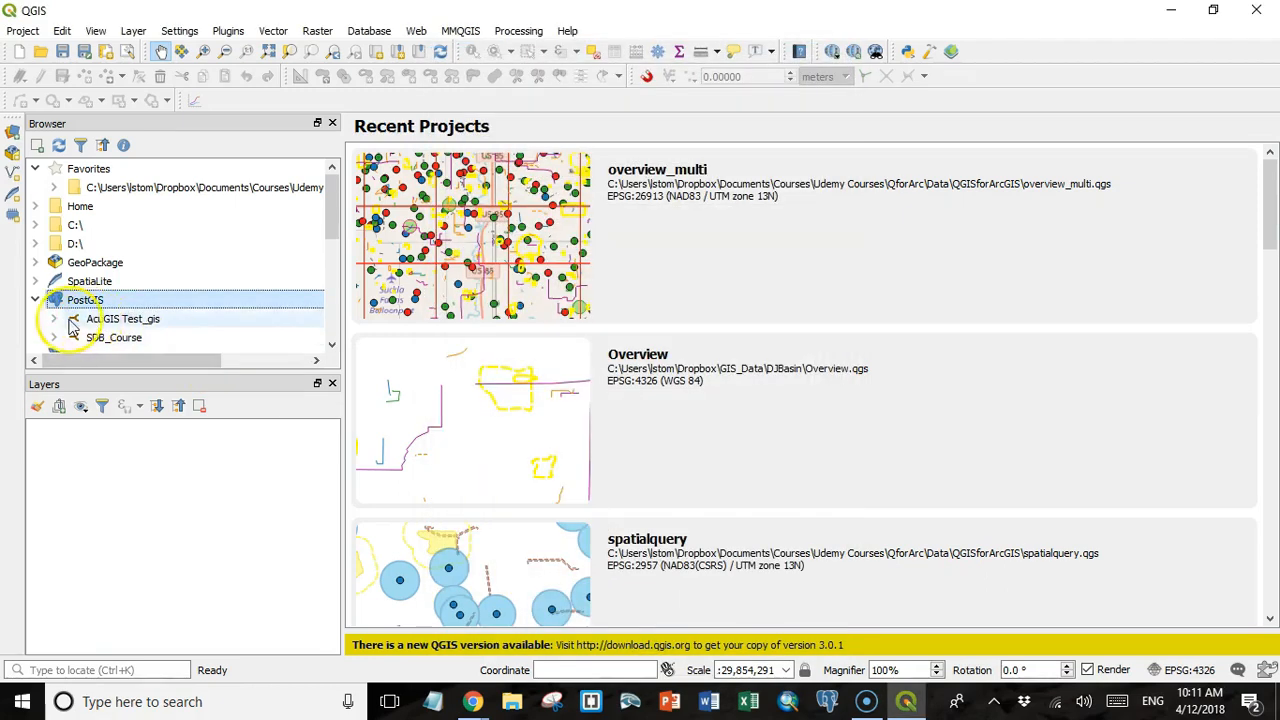
click(814, 409)
click(74, 246)
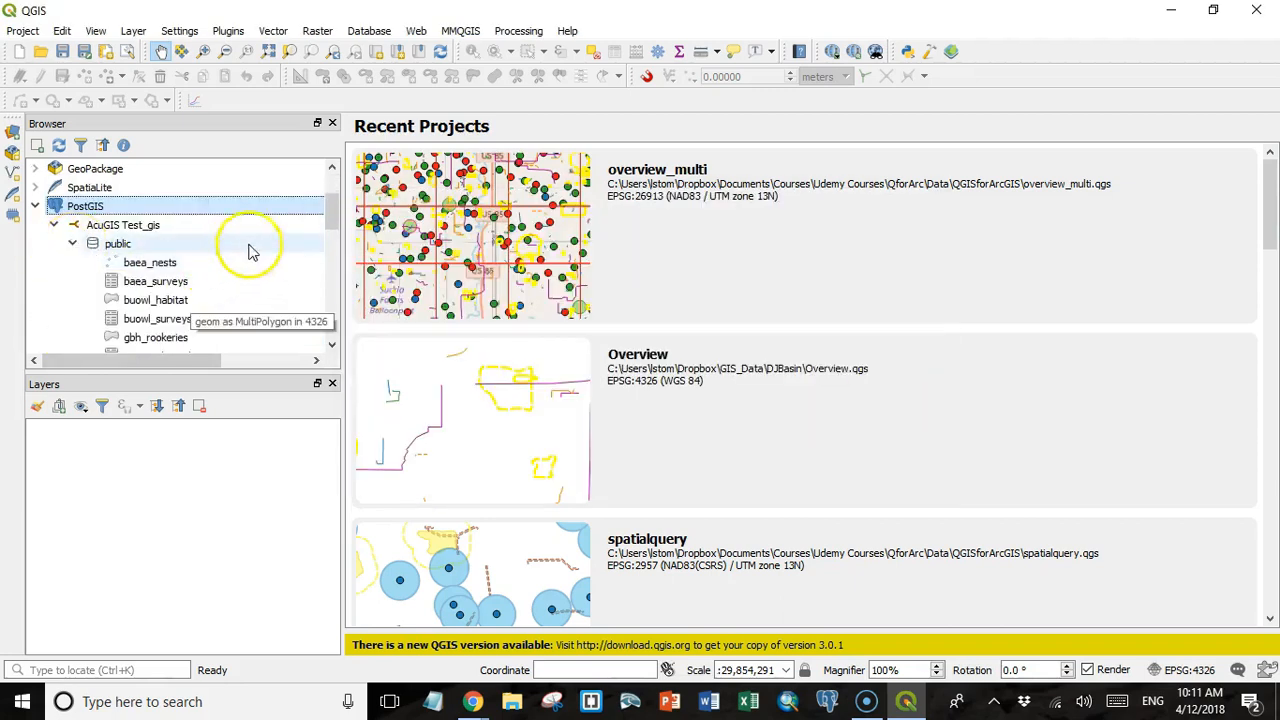
Add the baea_nests and buowl_habitat tables from the public schema to the project as layers.
drag(332, 210, 334, 219)
click(155, 229)
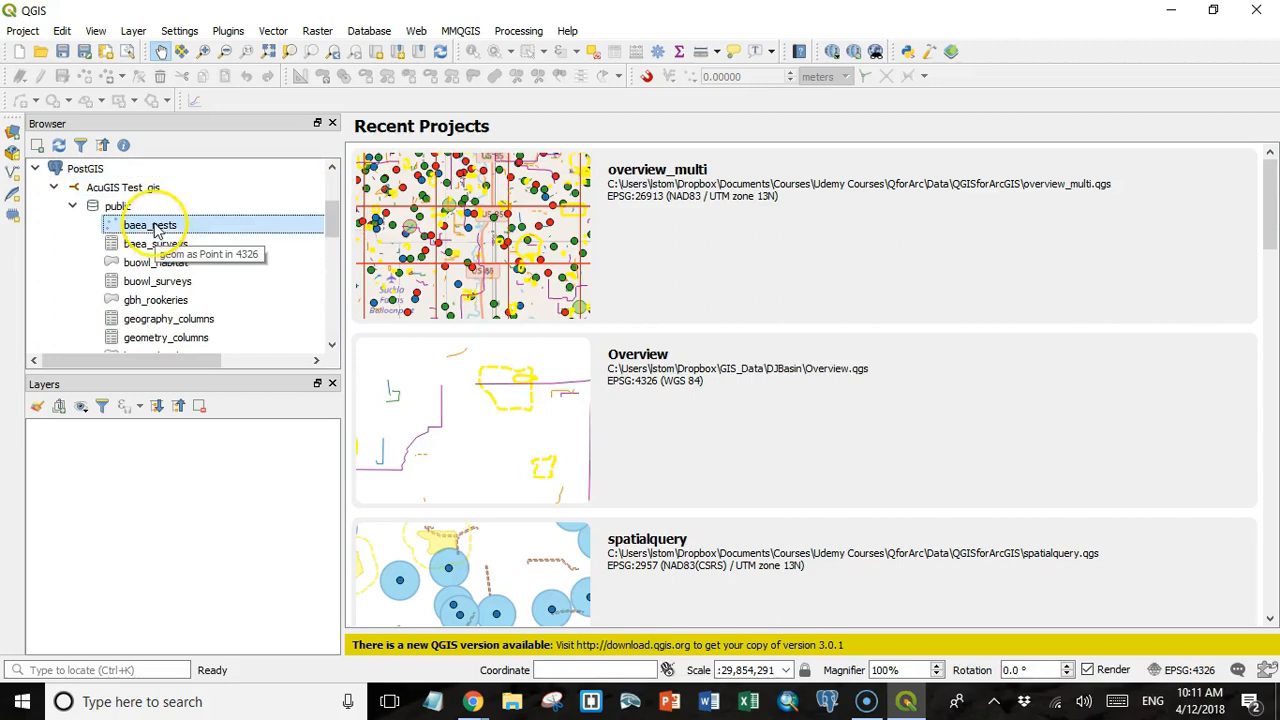
click(152, 264)
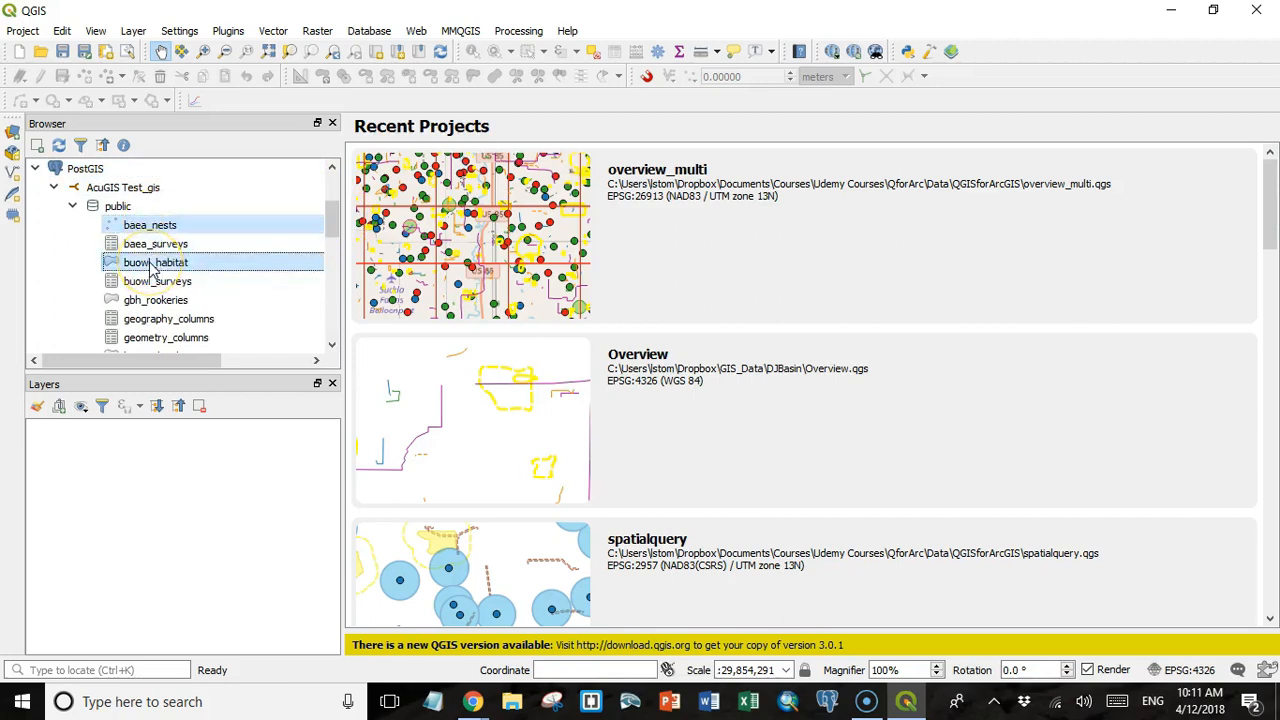
drag(152, 264, 120, 490)
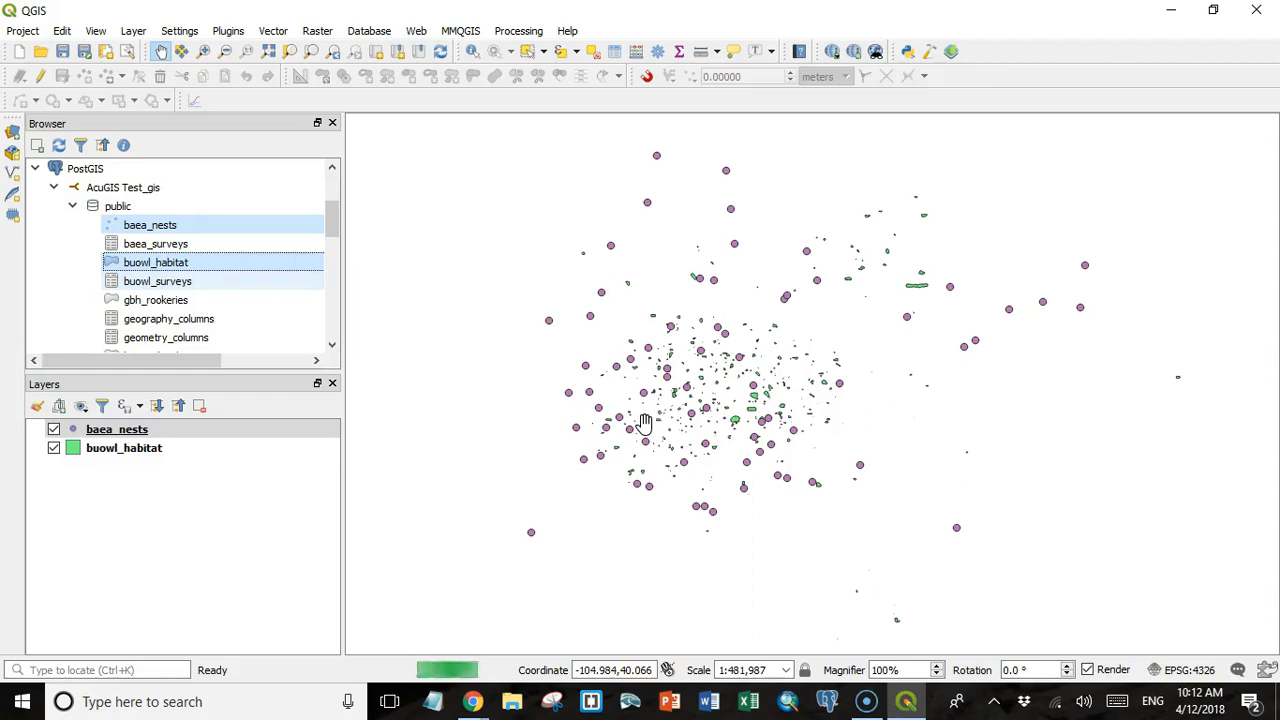
Reshape the four-sided buowl_habitat polygon with a new vertex pulled outward from its upper edge and another pushed inward from its lower edge, and save the edits.
click(700, 420)
click(203, 55)
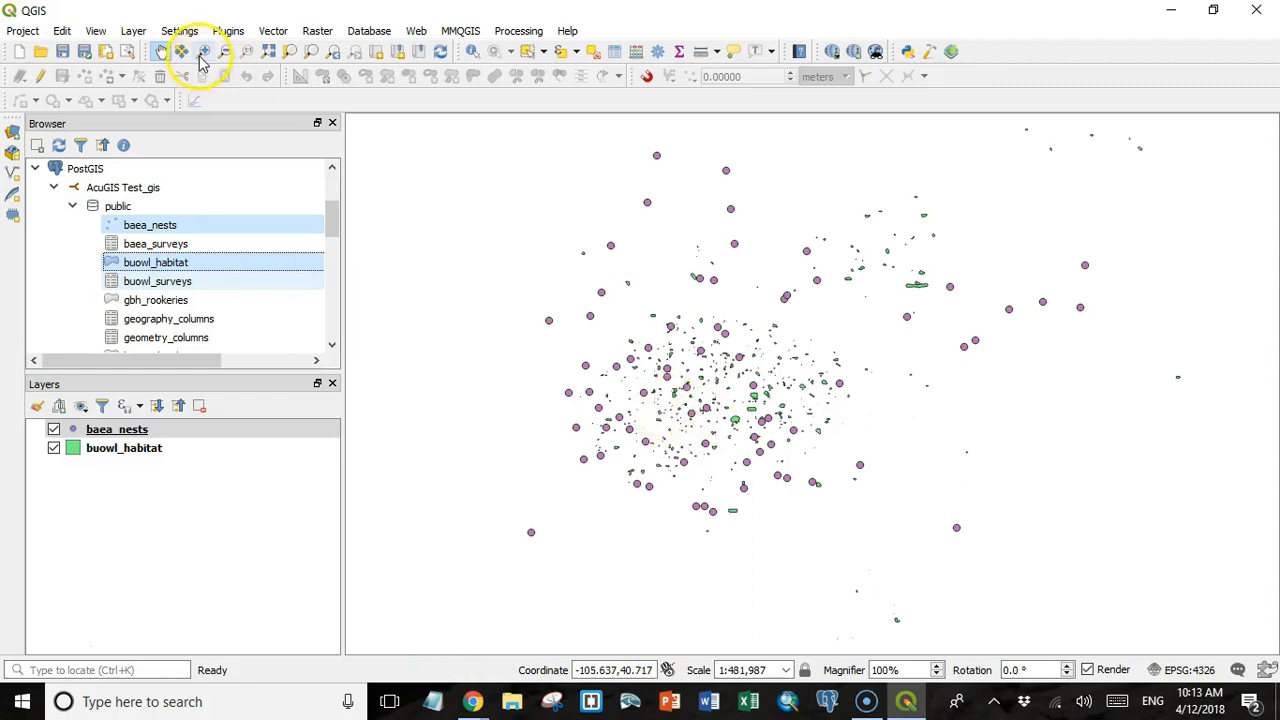
drag(681, 363, 717, 389)
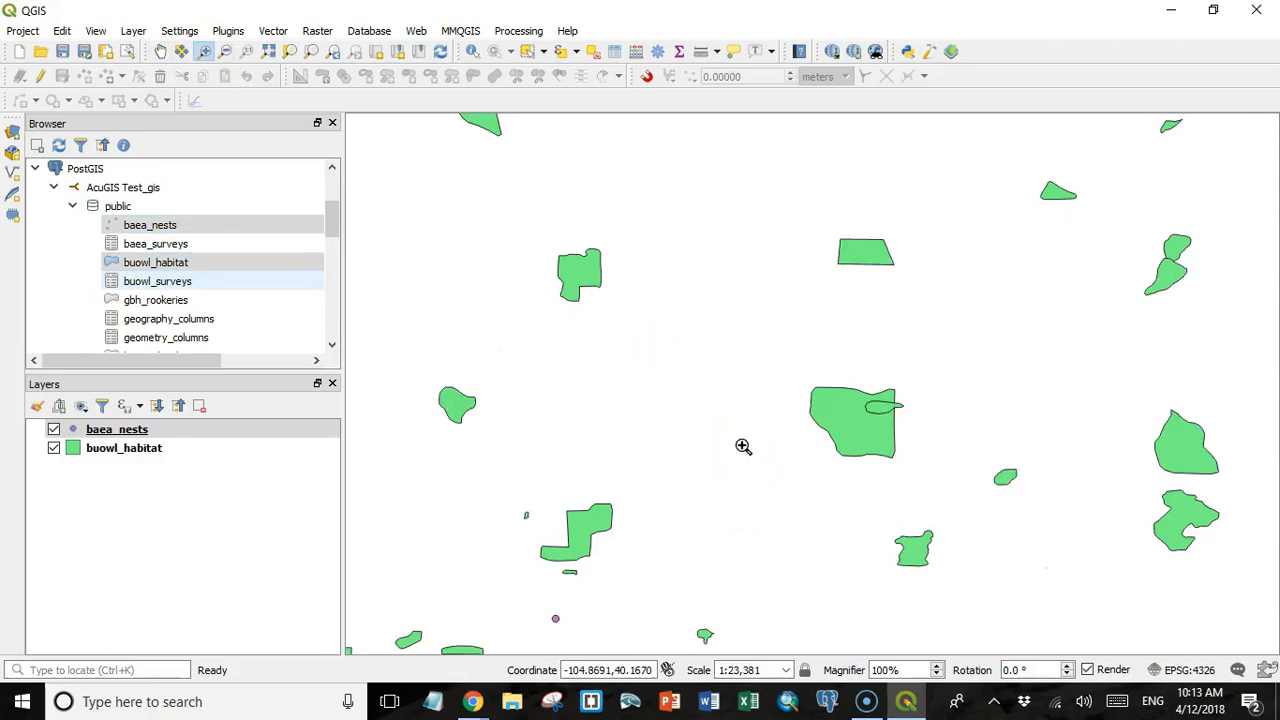
drag(748, 171, 969, 359)
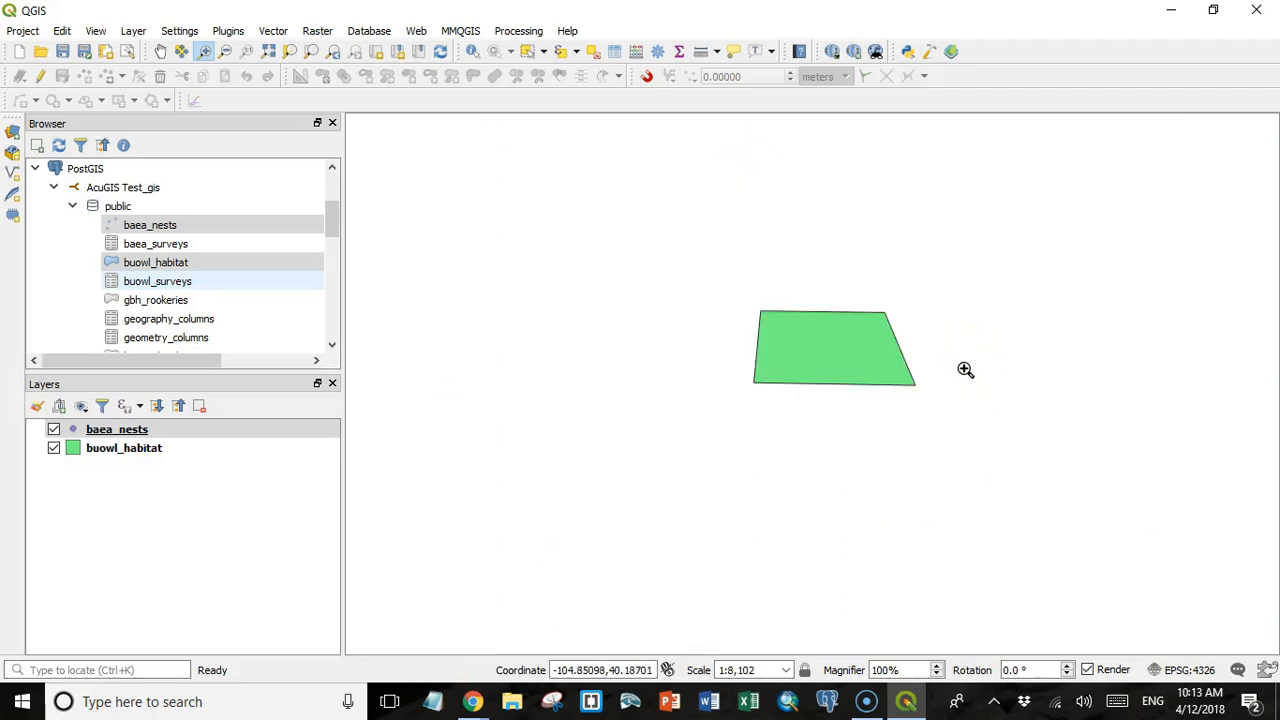
click(138, 452)
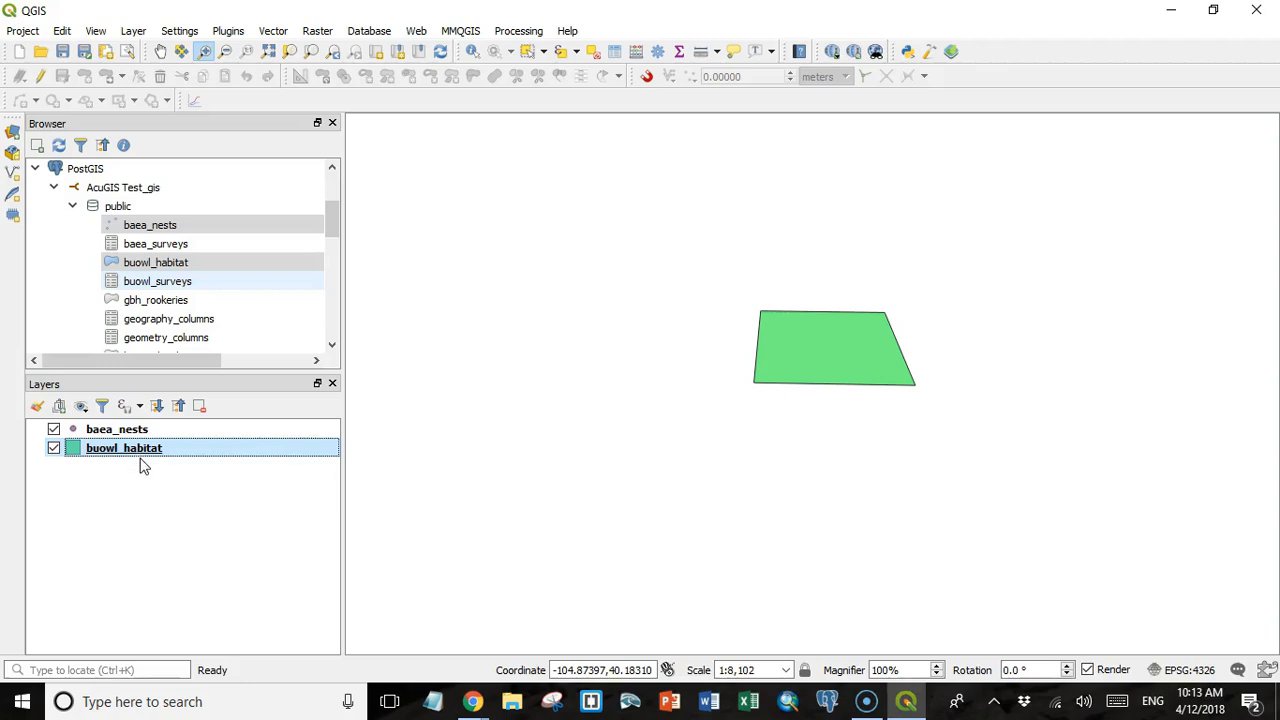
click(41, 77)
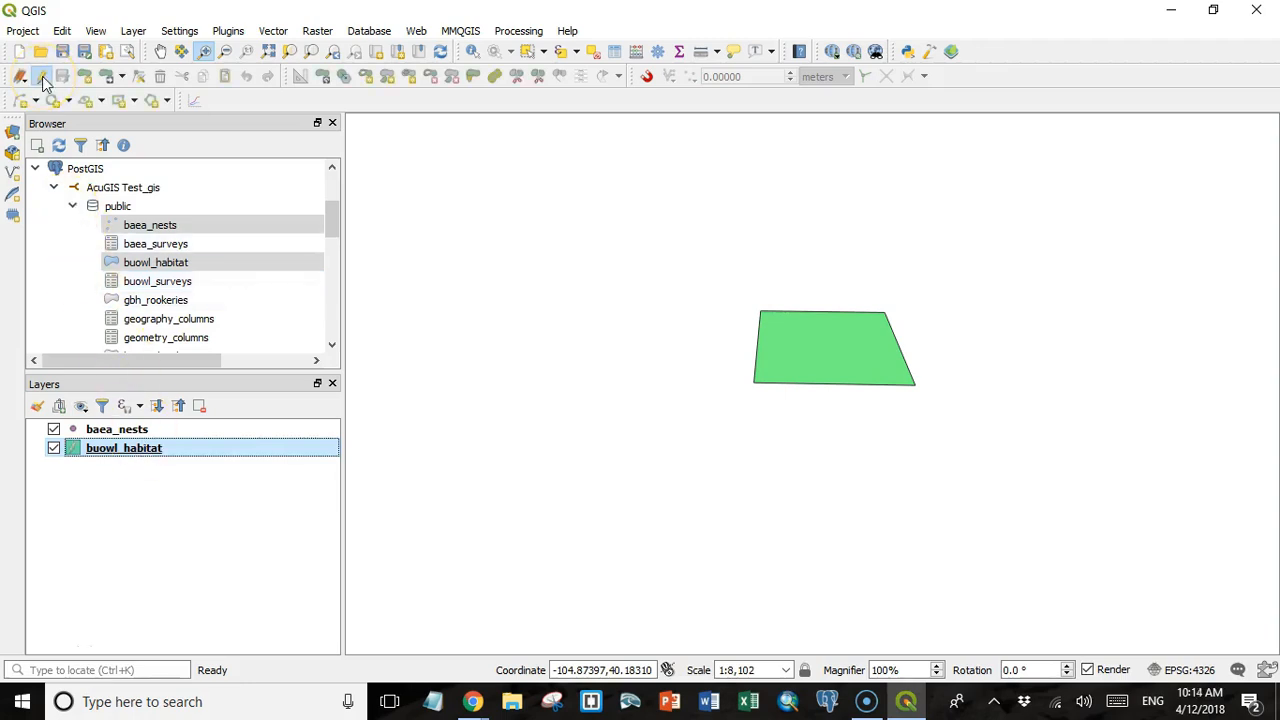
click(140, 79)
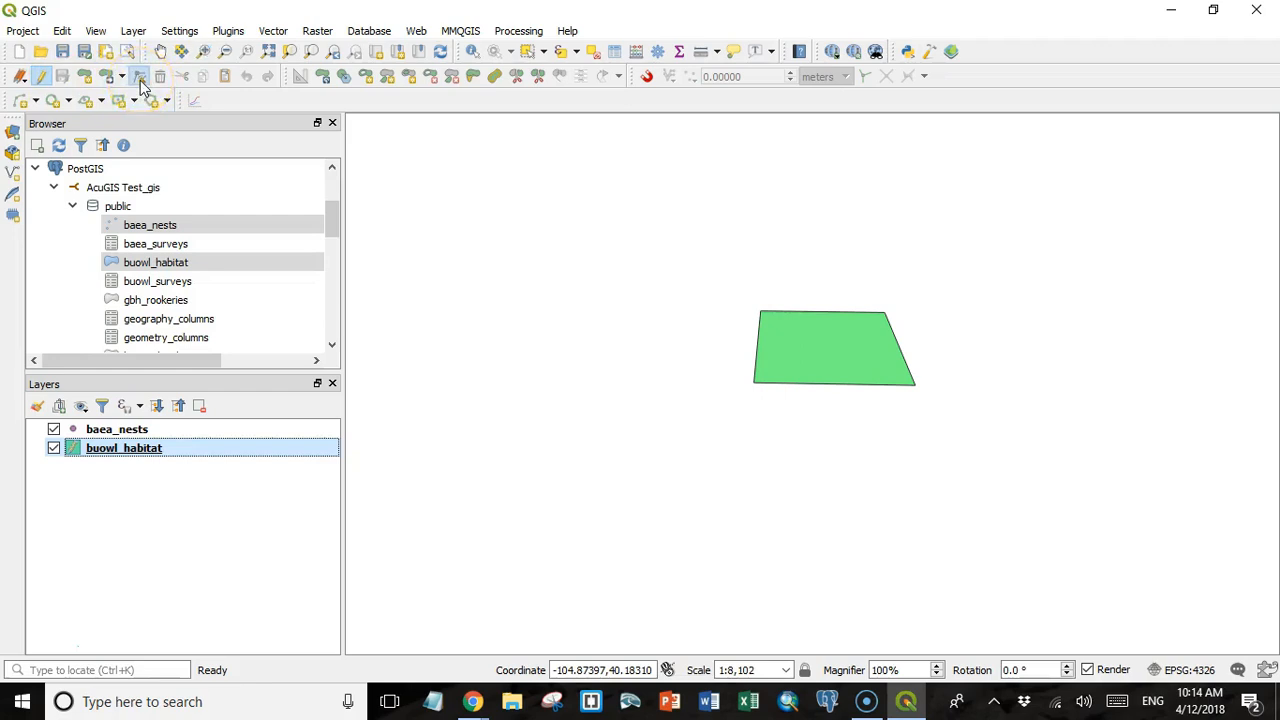
click(821, 313)
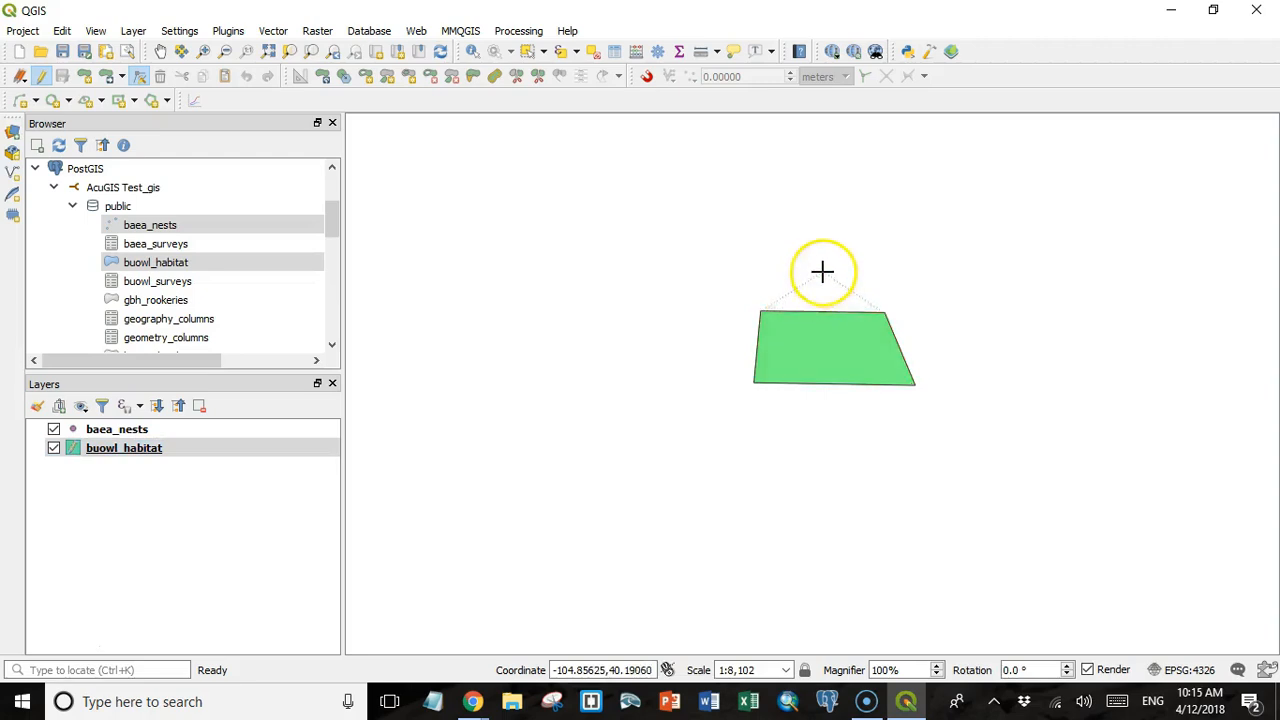
click(822, 273)
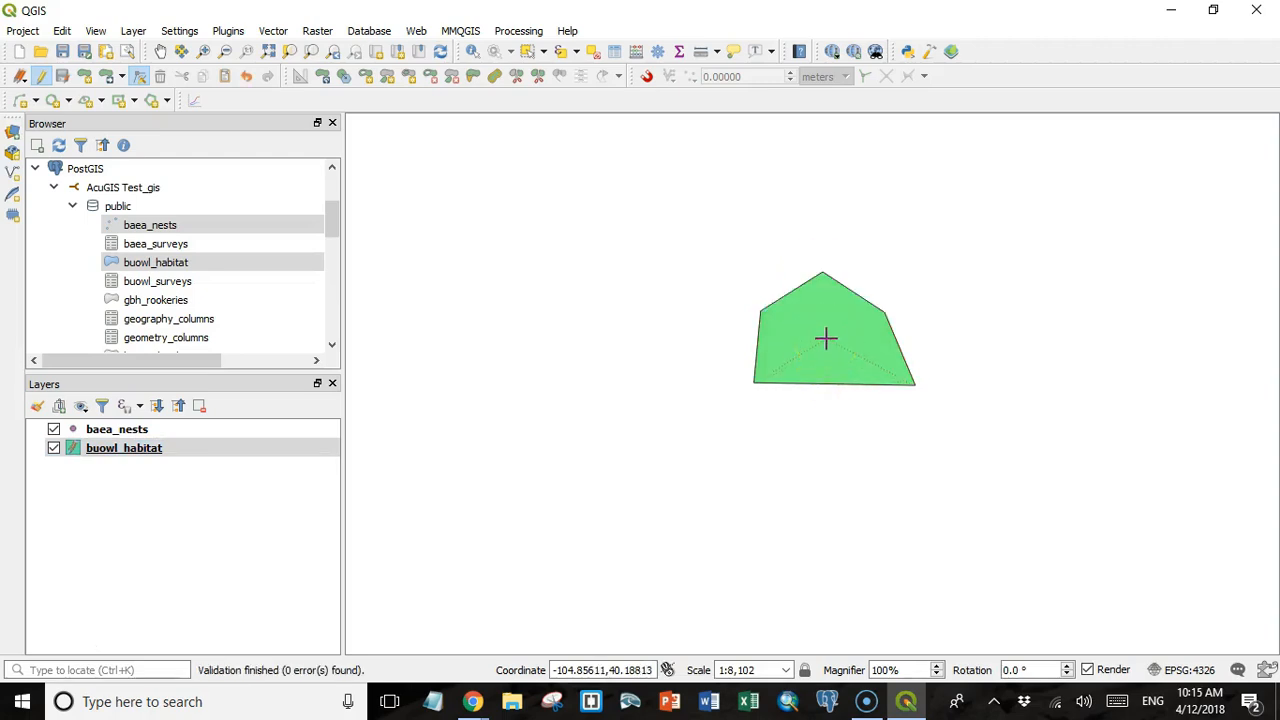
click(826, 339)
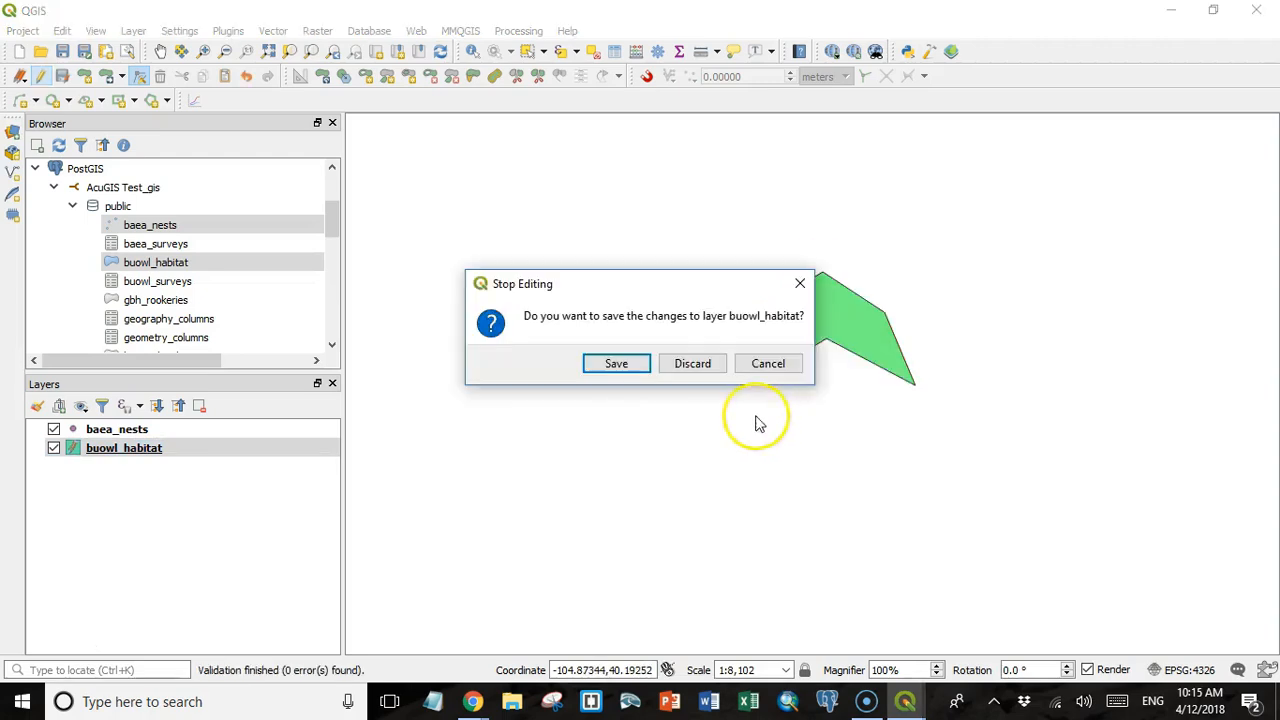
click(617, 365)
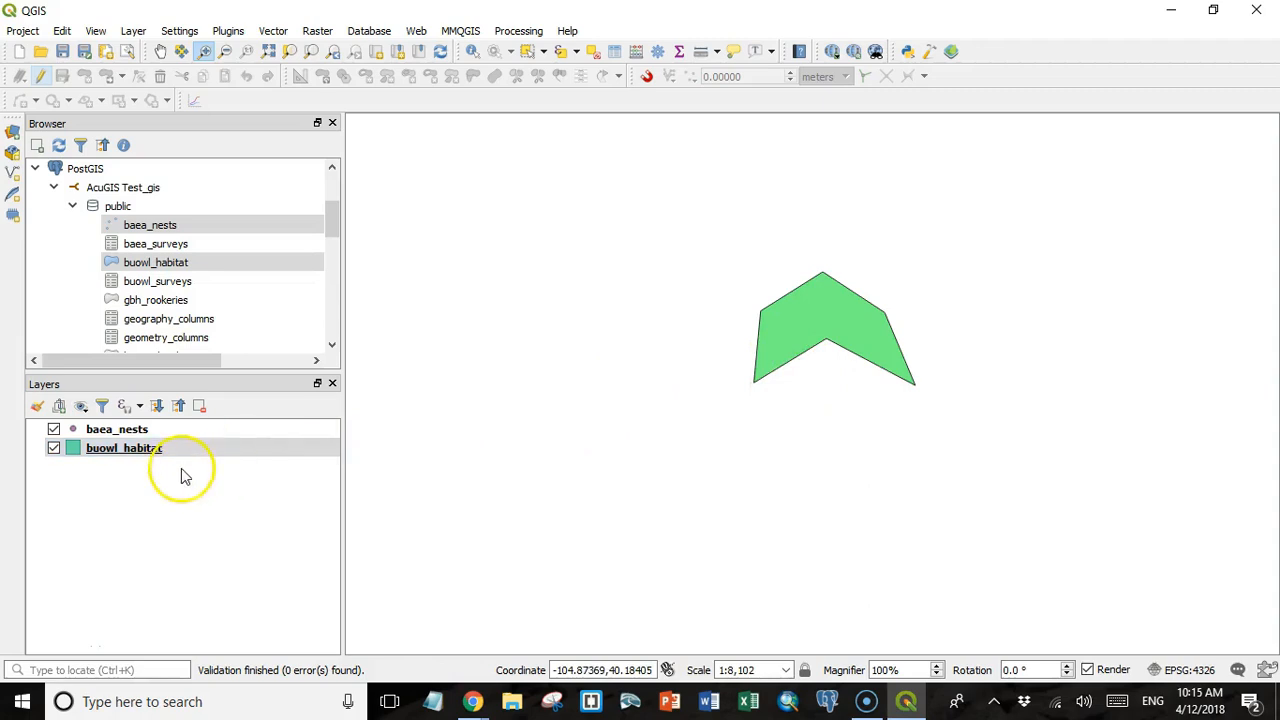
Remove the buowl_habitat layer from the project and add it again from the database to check the edited polygon.
click(133, 455)
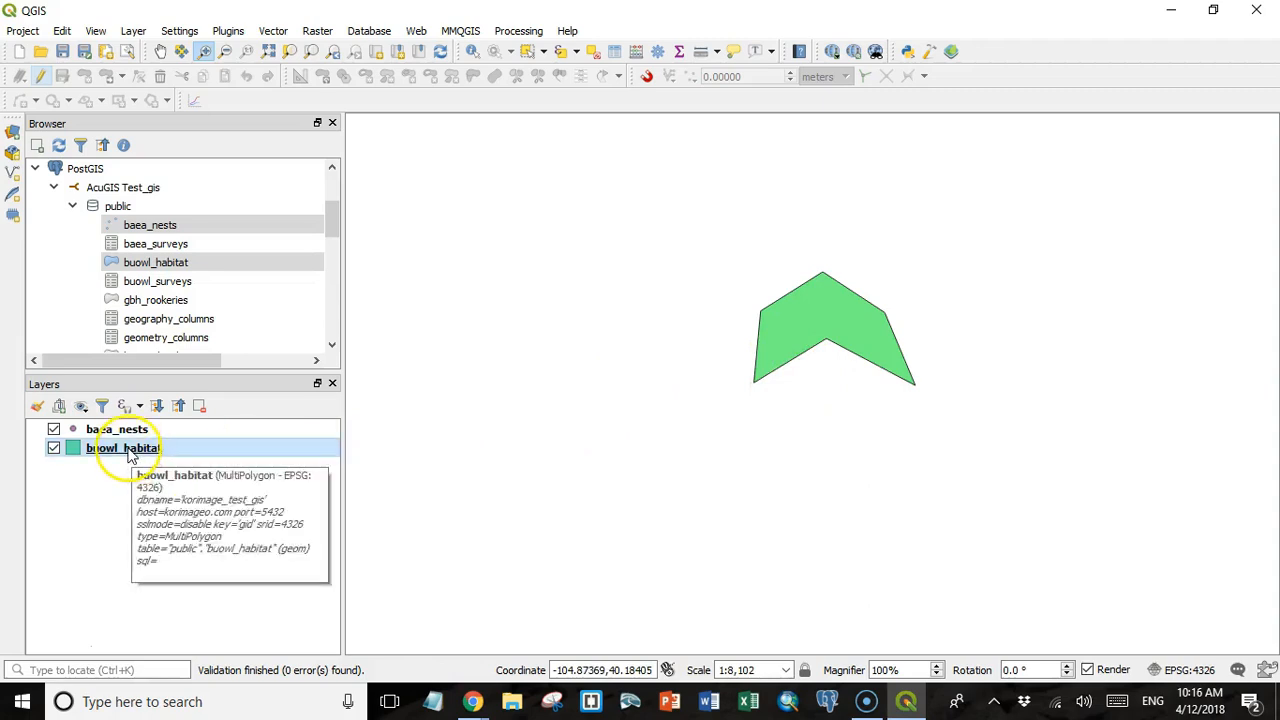
right_click(131, 455)
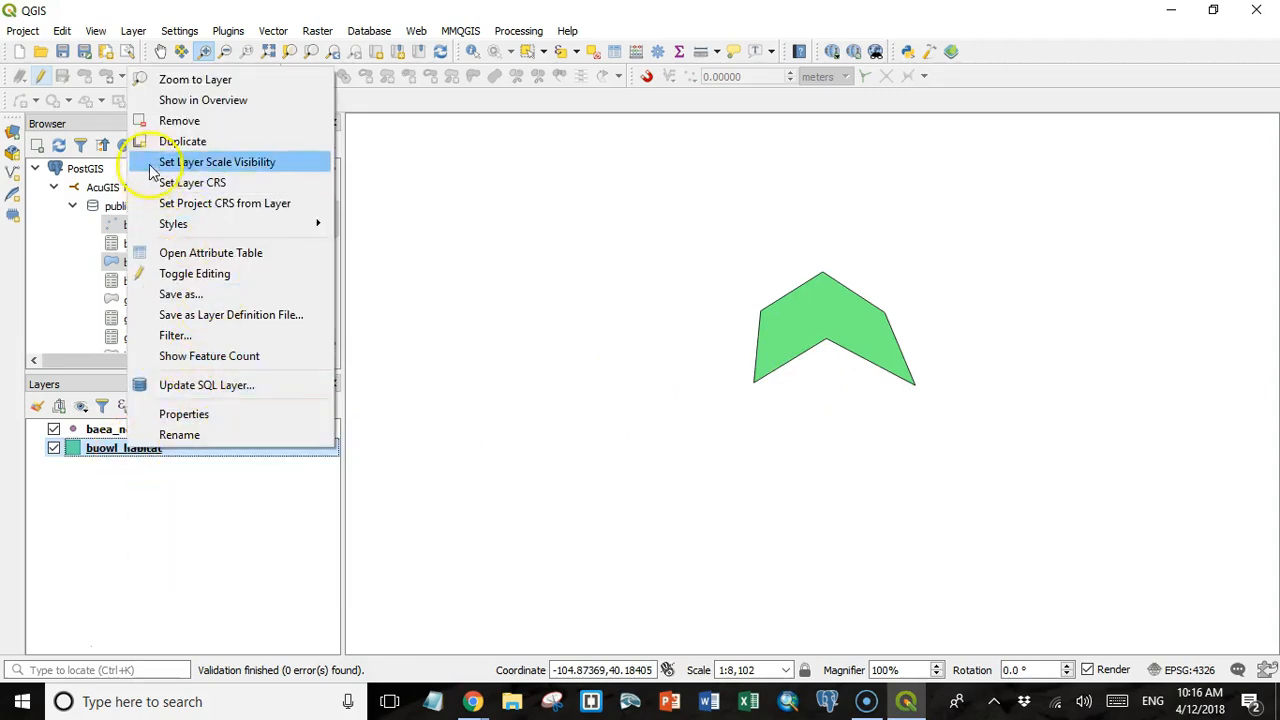
click(168, 125)
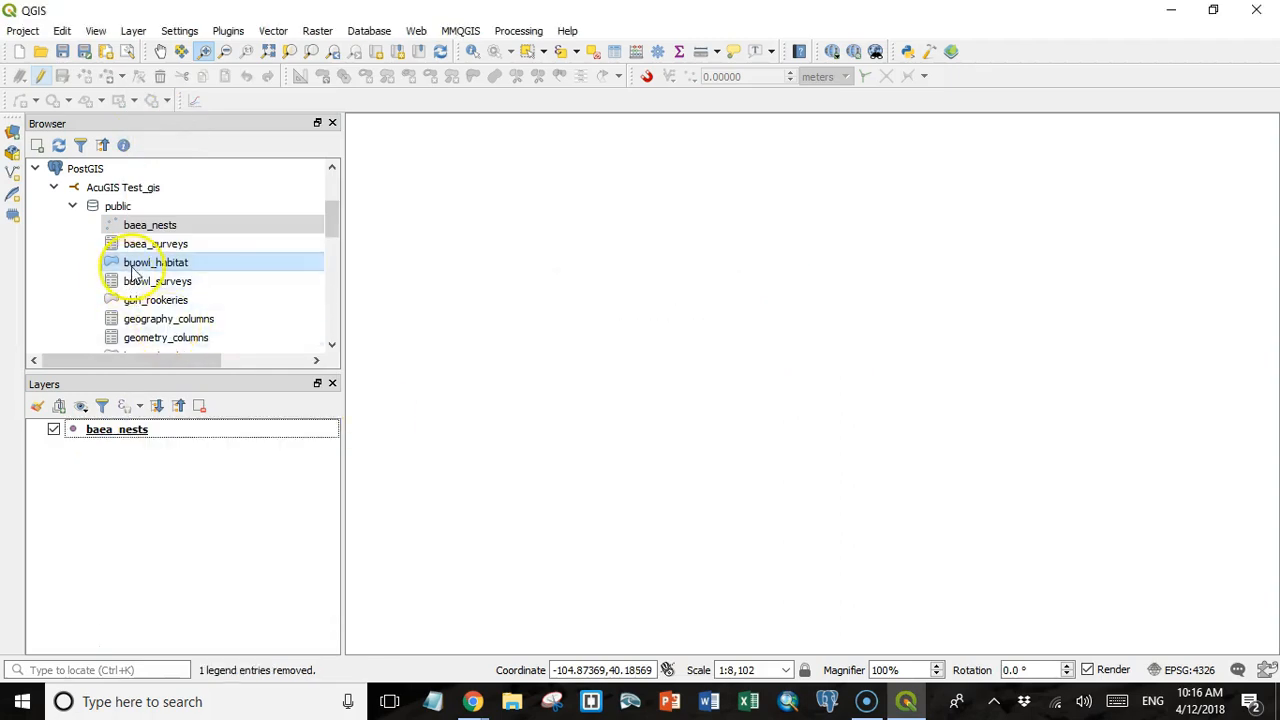
drag(140, 263, 100, 460)
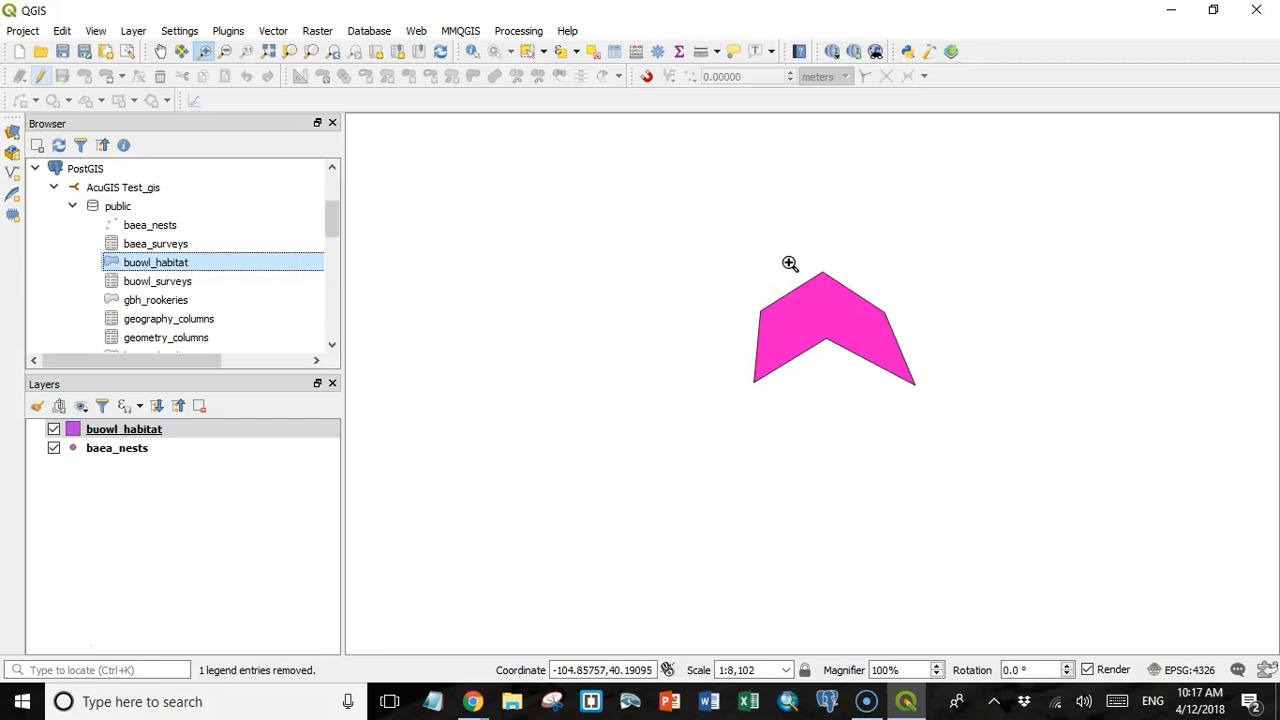
click(745, 252)
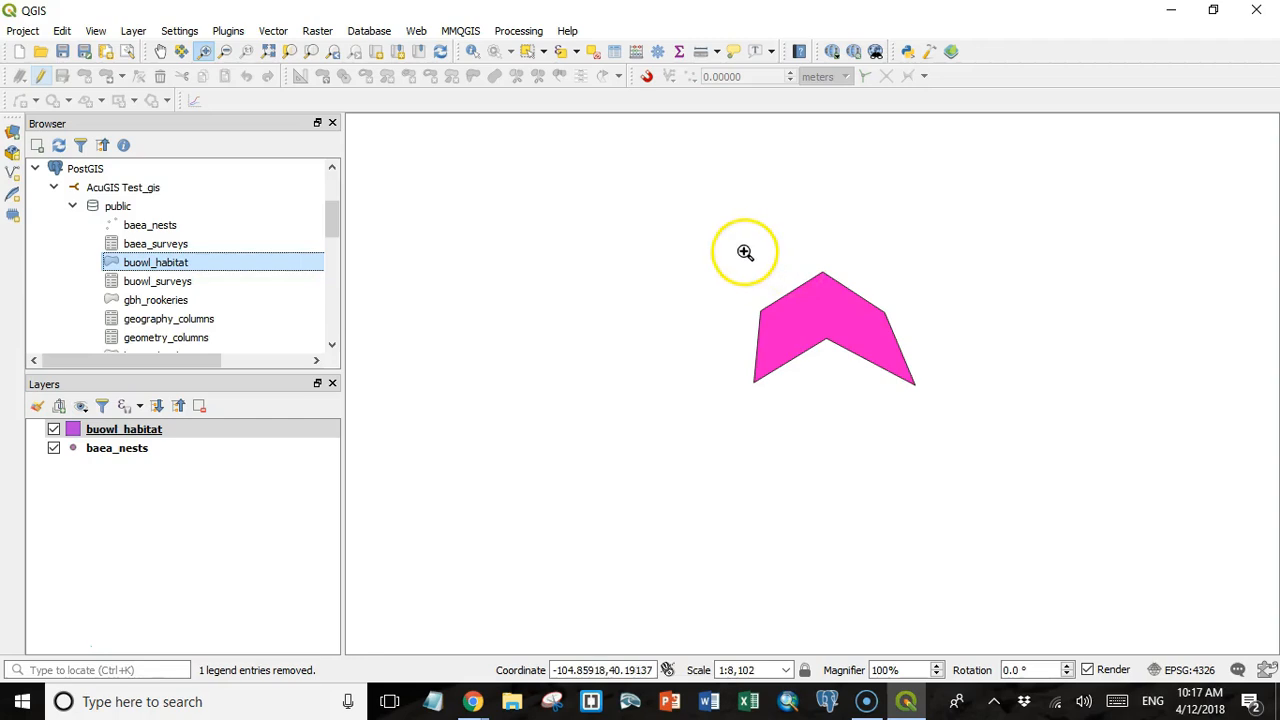